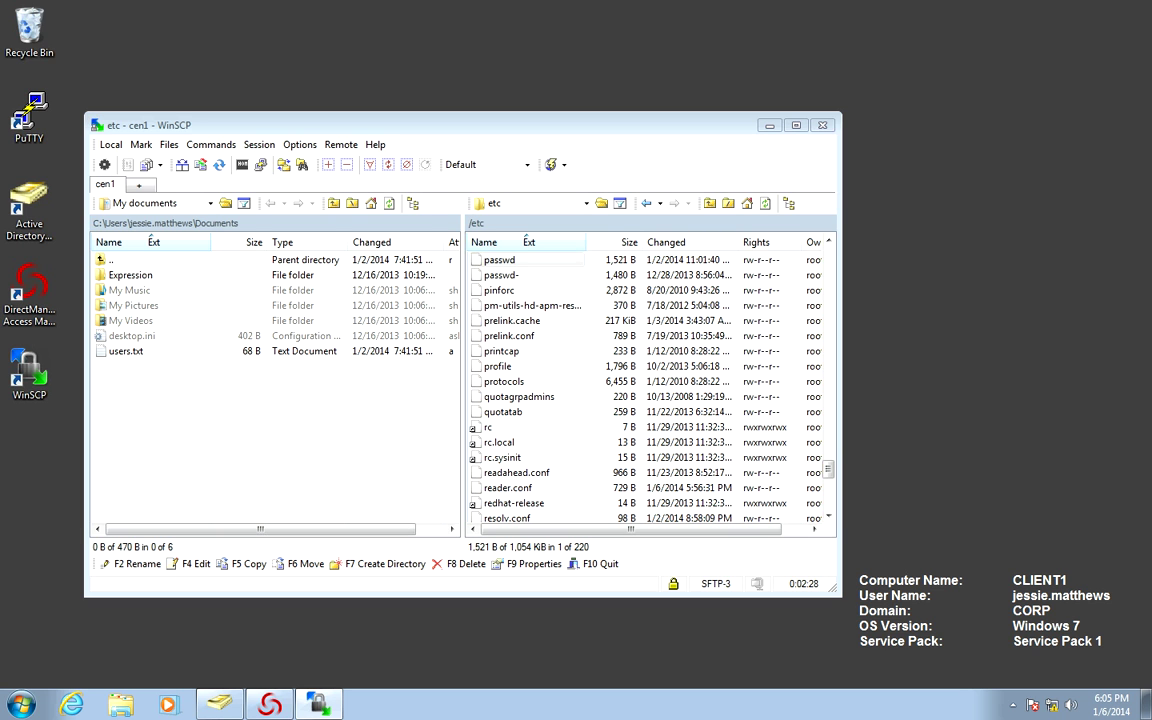
Copy the passwd file from cen1's /etc folder to the Windows desktop with WinSCP.
{"action": "left_click", "coordinate": [500, 259]}
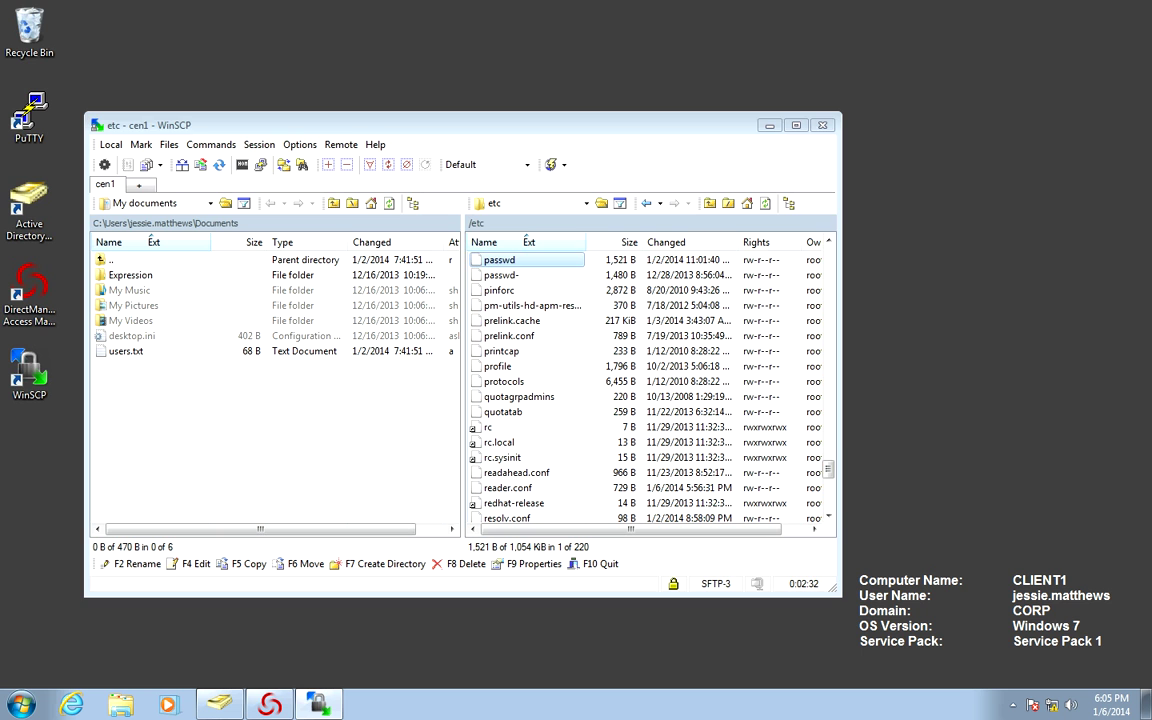
{"action": "key", "text": "F2"}
{"action": "key", "text": "F5"}
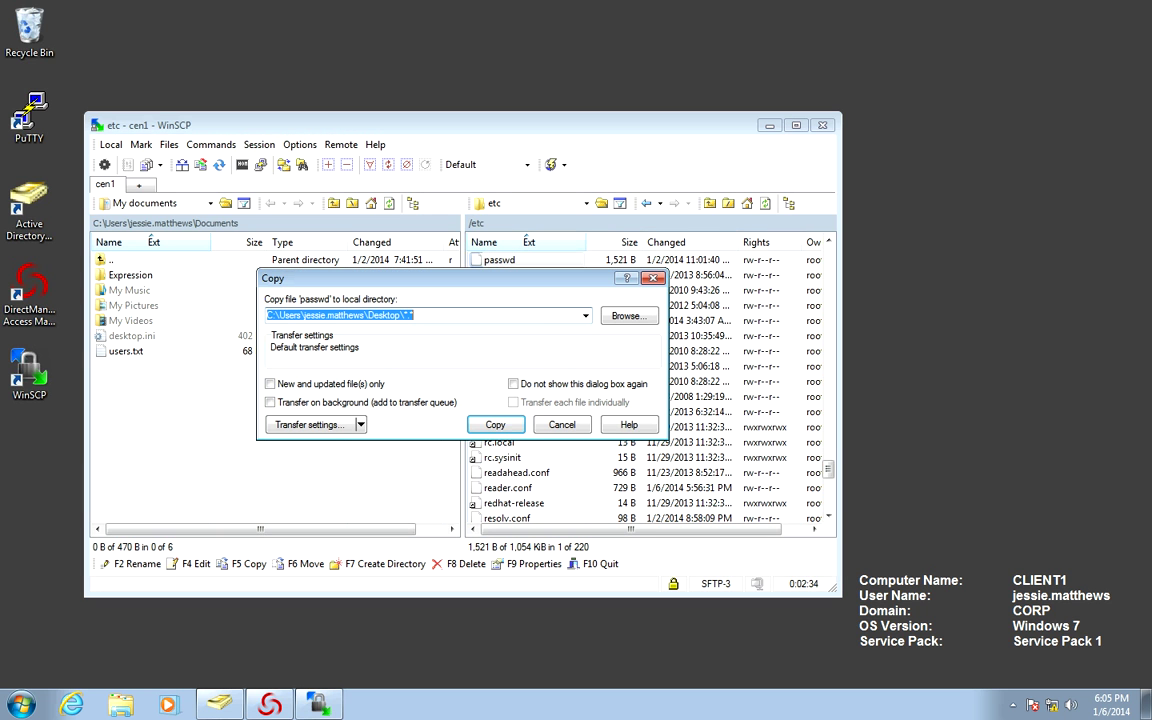
{"action": "key", "text": "Return"}
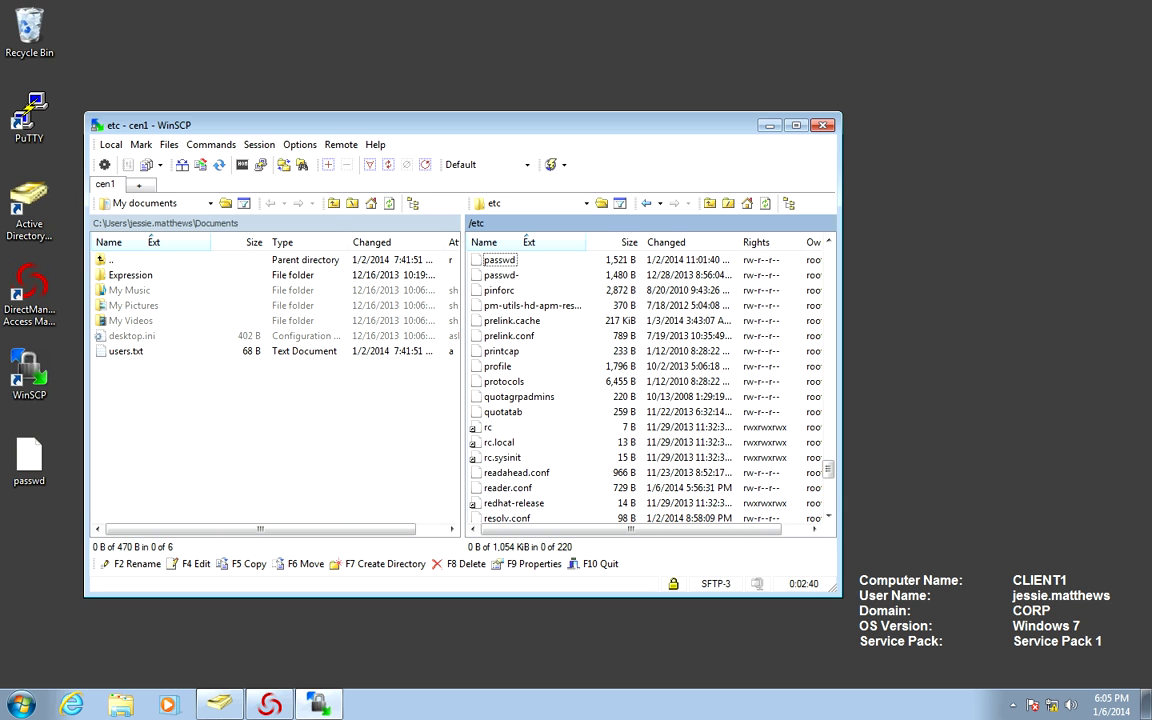
{"action": "left_click", "coordinate": [268, 704]}
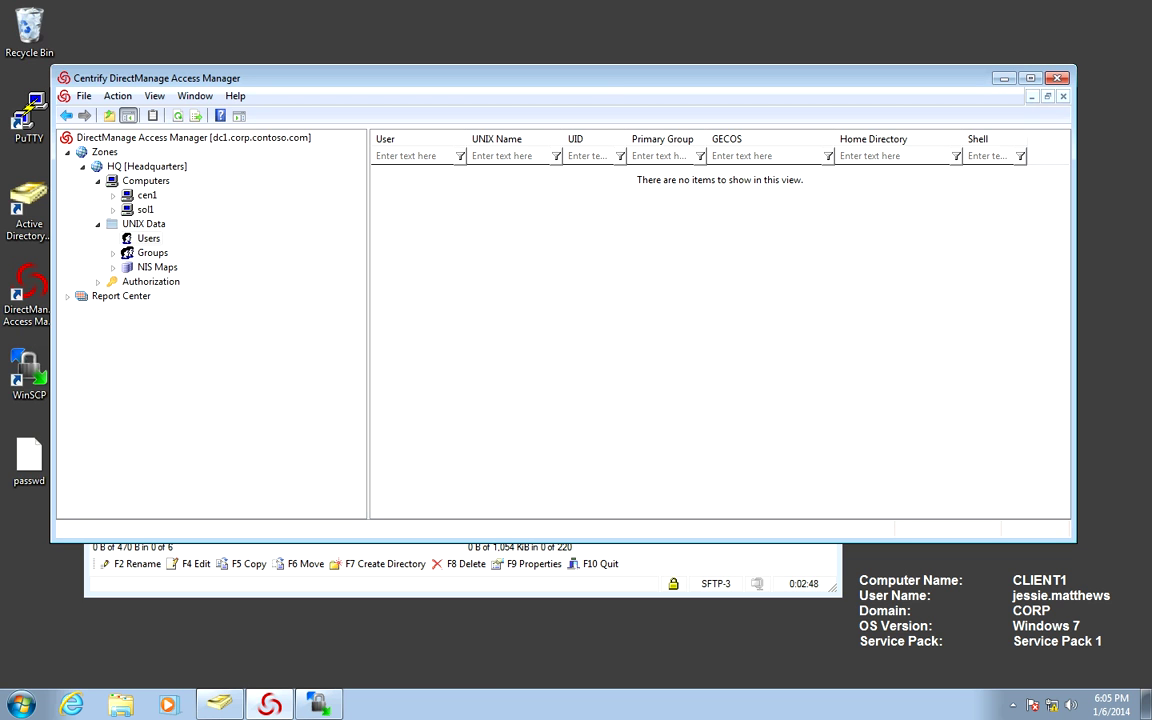
{"action": "right_click", "coordinate": [455, 244]}
{"action": "left_click", "coordinate": [480, 313]}
{"action": "right_click", "coordinate": [24, 119]}
{"action": "left_click", "coordinate": [45, 128]}
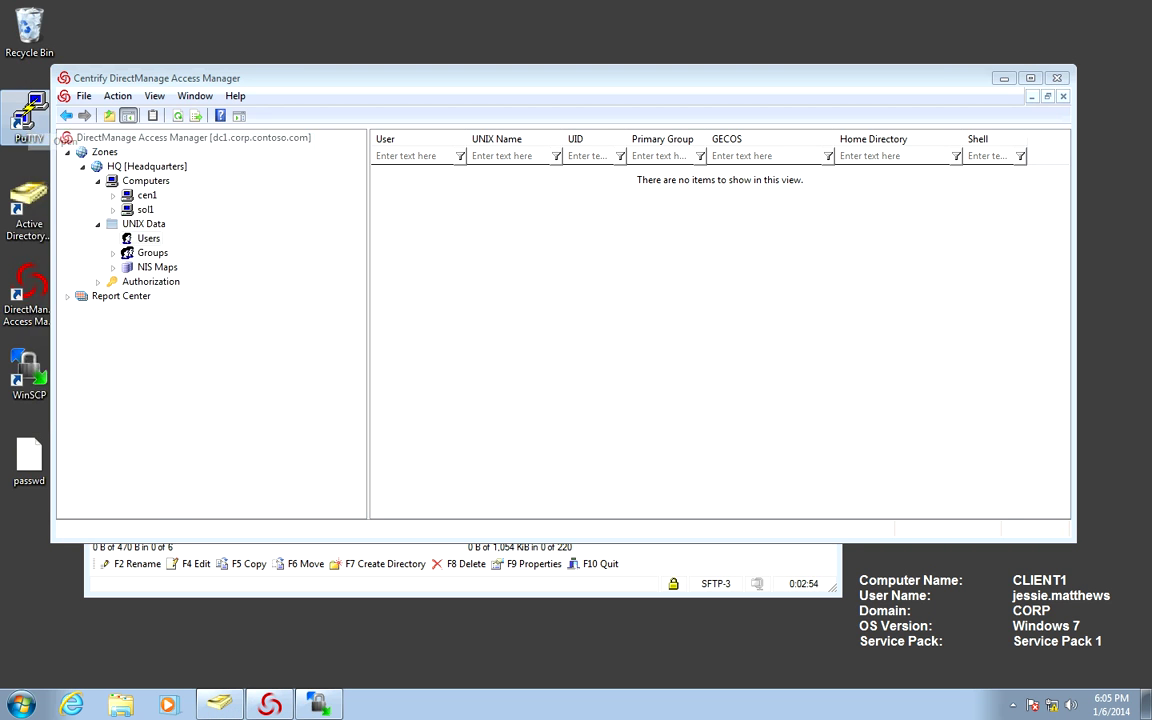
Load the cen1 saved PuTTY session and log in with the local admin account.
{"action": "left_click", "coordinate": [605, 374]}
{"action": "left_click", "coordinate": [605, 385]}
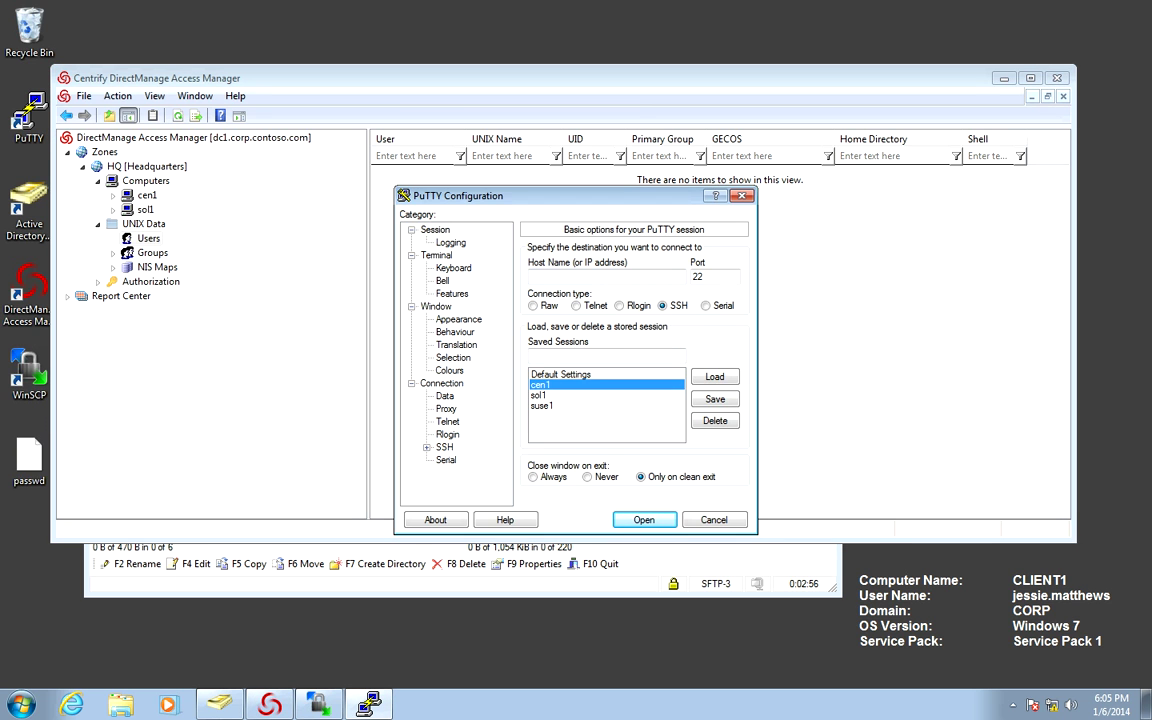
{"action": "left_click", "coordinate": [715, 376]}
{"action": "left_click", "coordinate": [644, 520]}
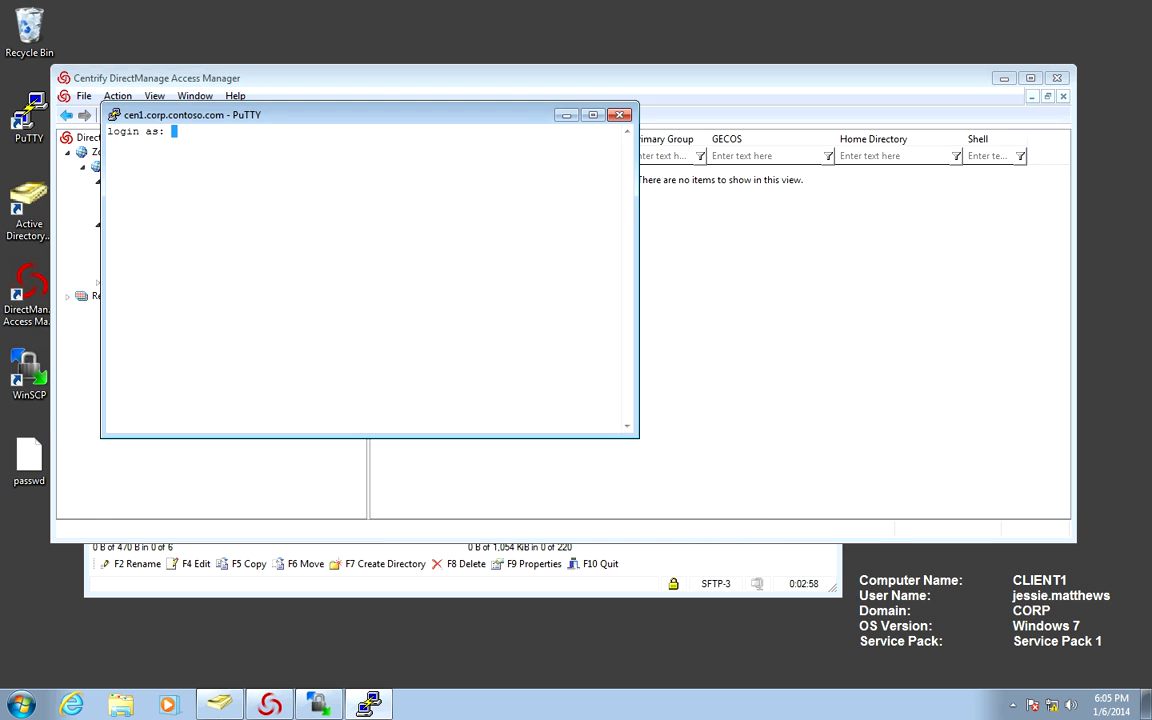
{"action": "type", "text": "centrifying"}
{"action": "key", "text": "Return"}
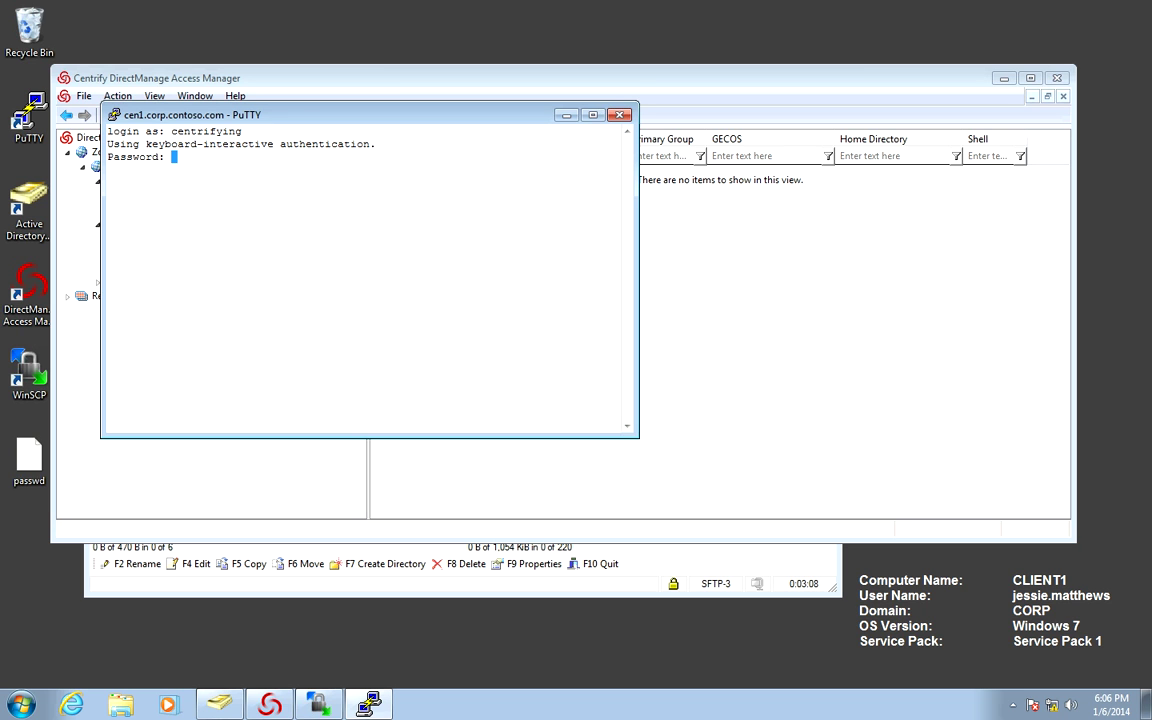
{"action": "key", "text": "Return"}
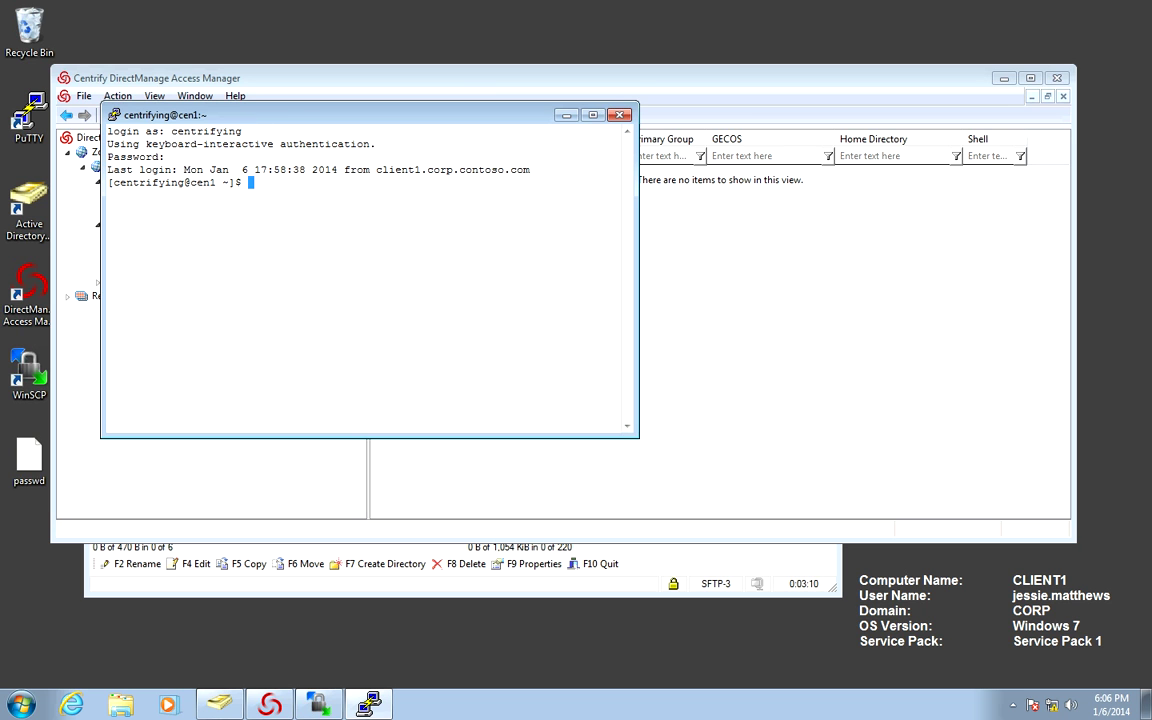
Run sudo adflush, clear the screen, and confirm adquery user lists no users.
{"action": "type", "text": "sudo adflush"}
{"action": "key", "text": "Return"}
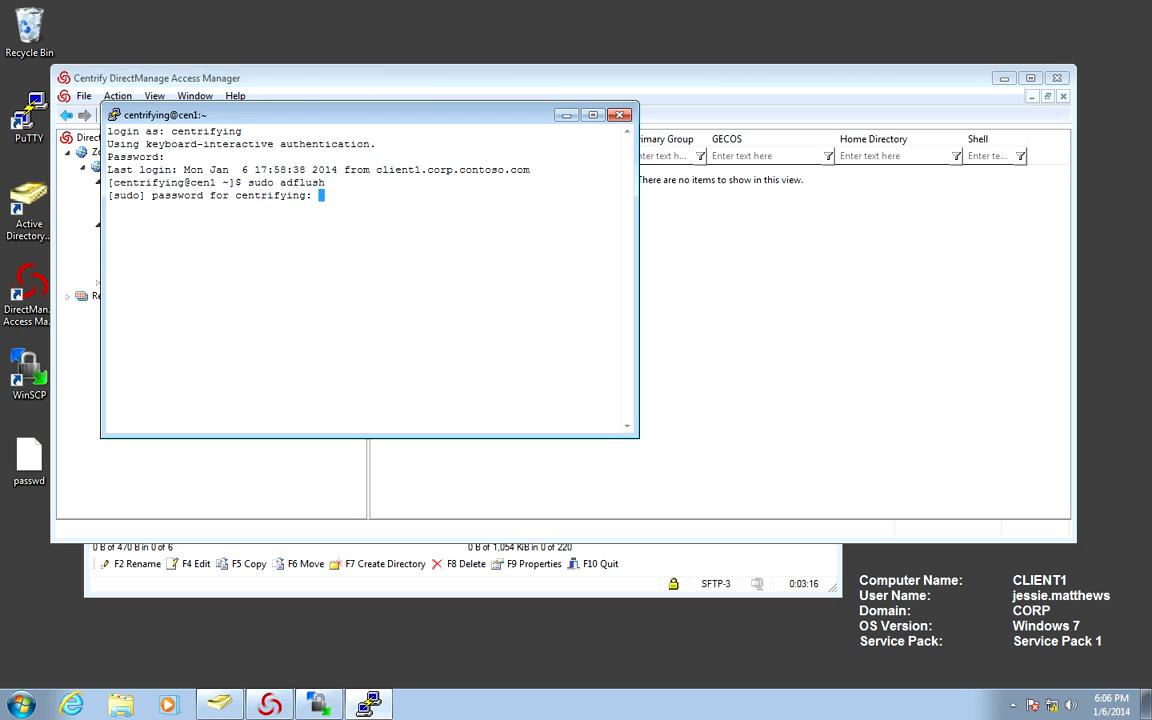
{"action": "key", "text": "Return"}
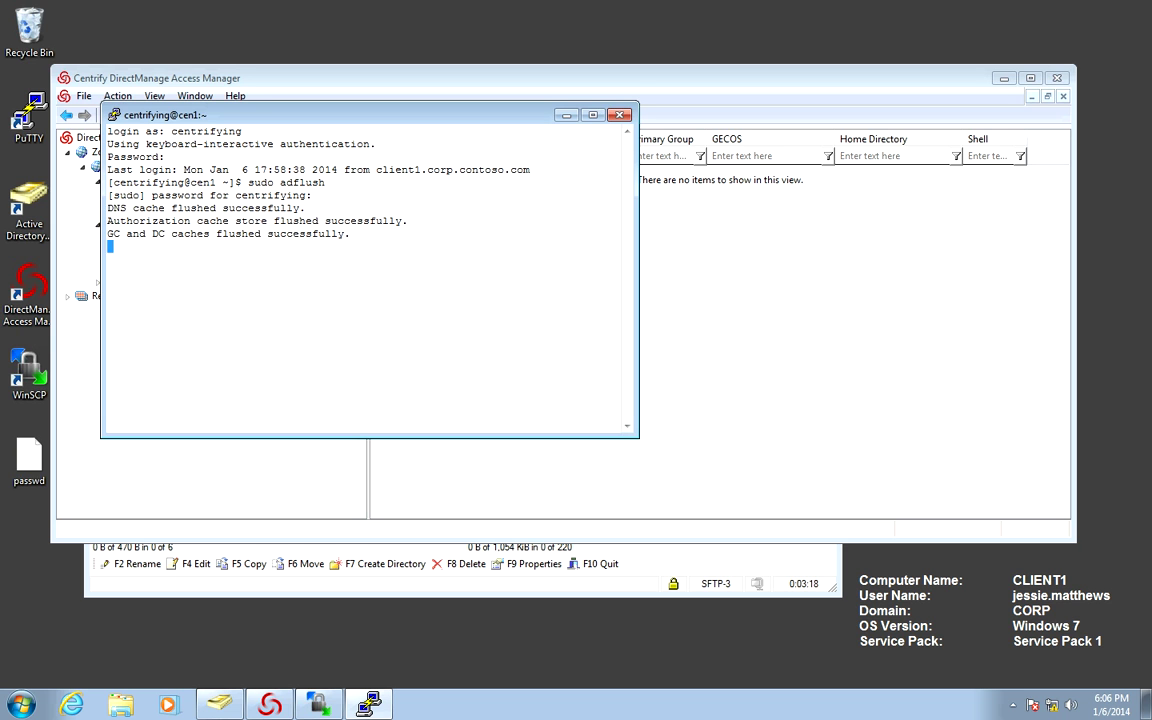
{"action": "type", "text": "clear"}
{"action": "key", "text": "Return"}
{"action": "type", "text": "adqu"}
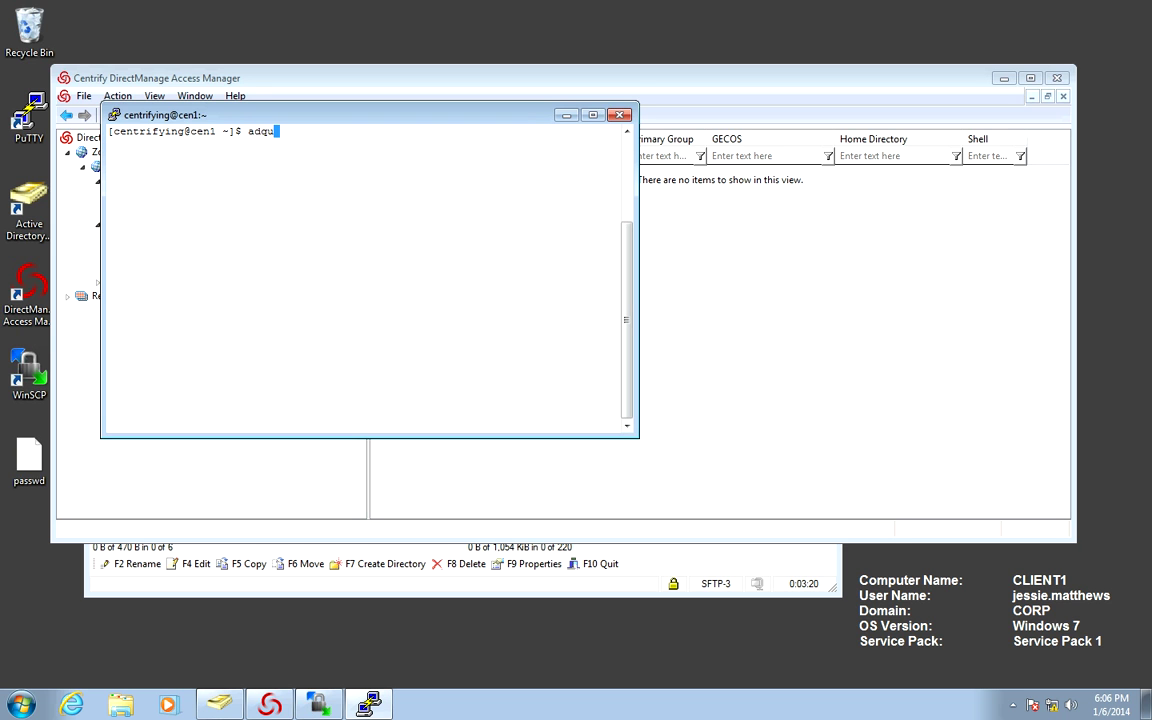
{"action": "type", "text": "ery user"}
{"action": "key", "text": "Return"}
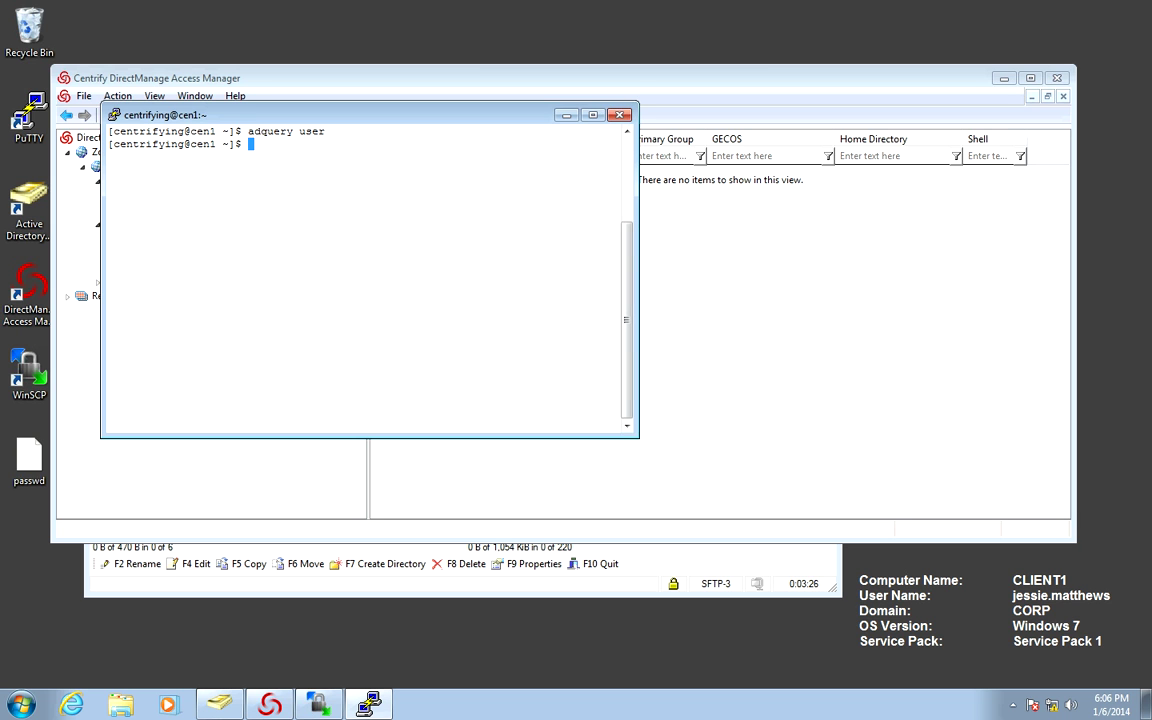
{"action": "key", "text": "alt+Tab"}
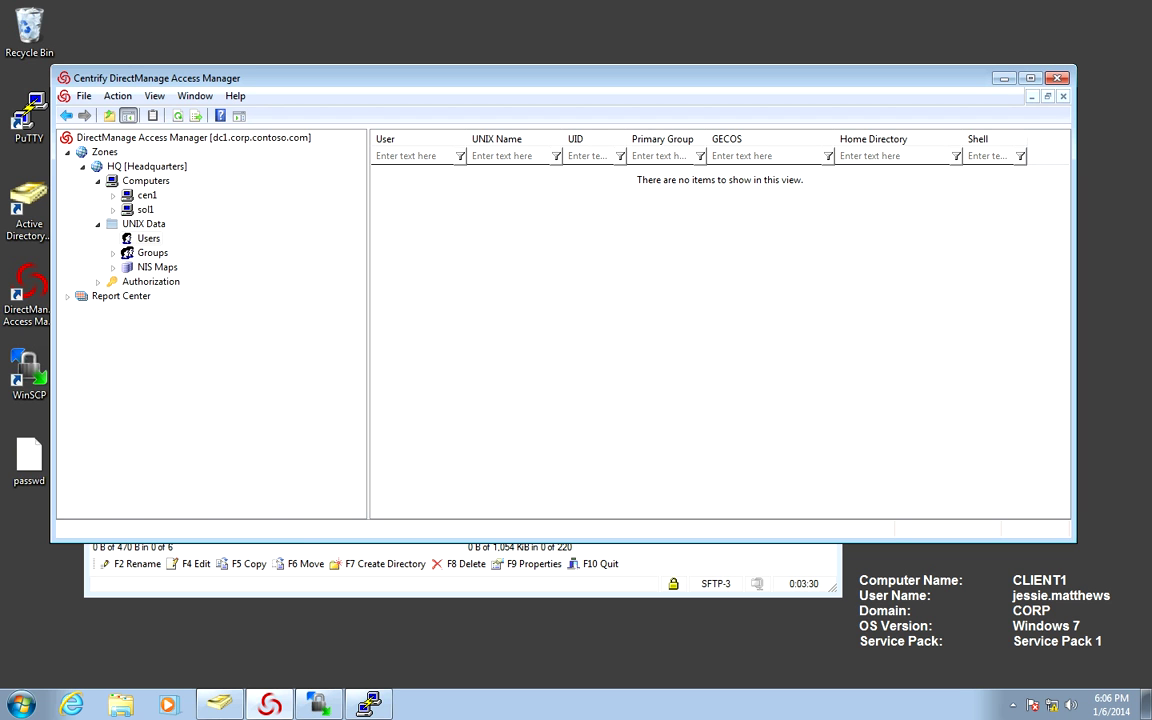
Import users from the desktop passwd file into the HQ zone, storing them in Active Directory.
{"action": "right_click", "coordinate": [136, 224]}
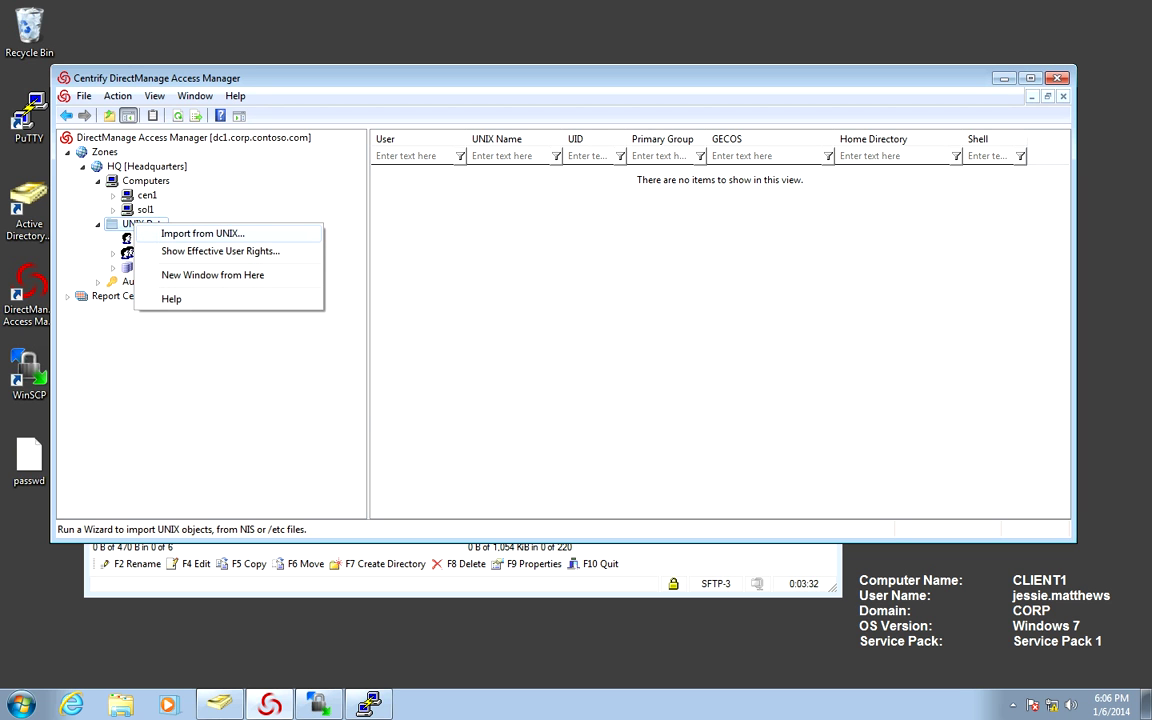
{"action": "key", "text": "Return"}
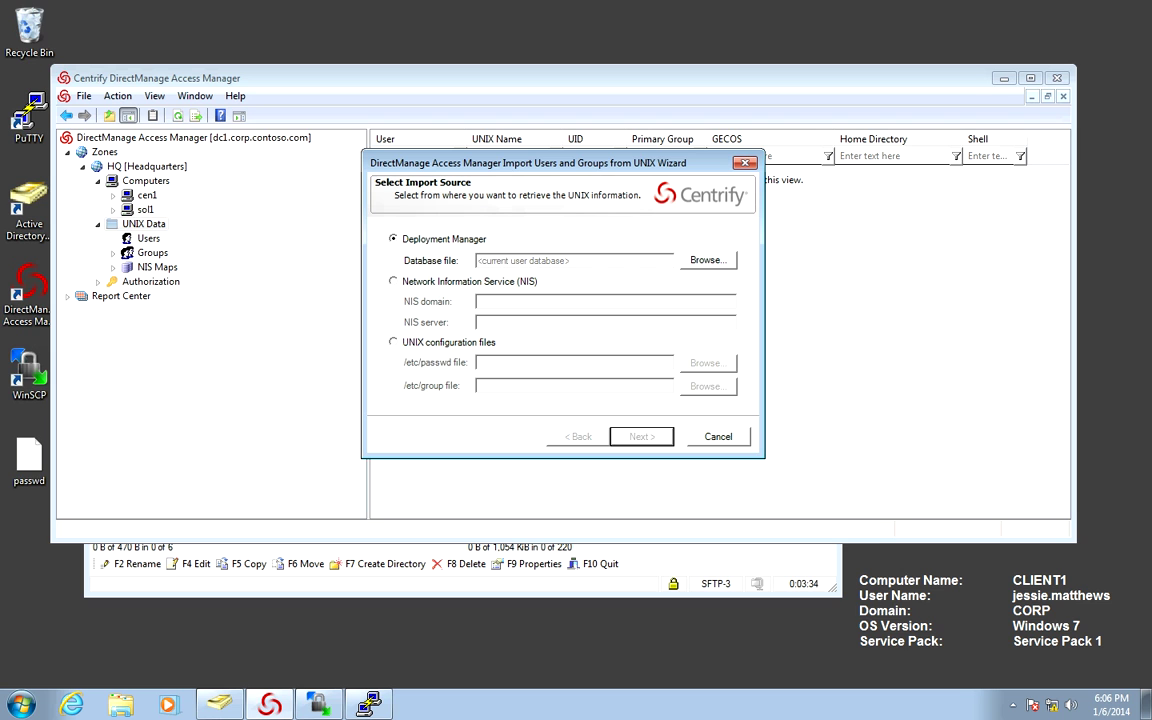
{"action": "left_click", "coordinate": [393, 342]}
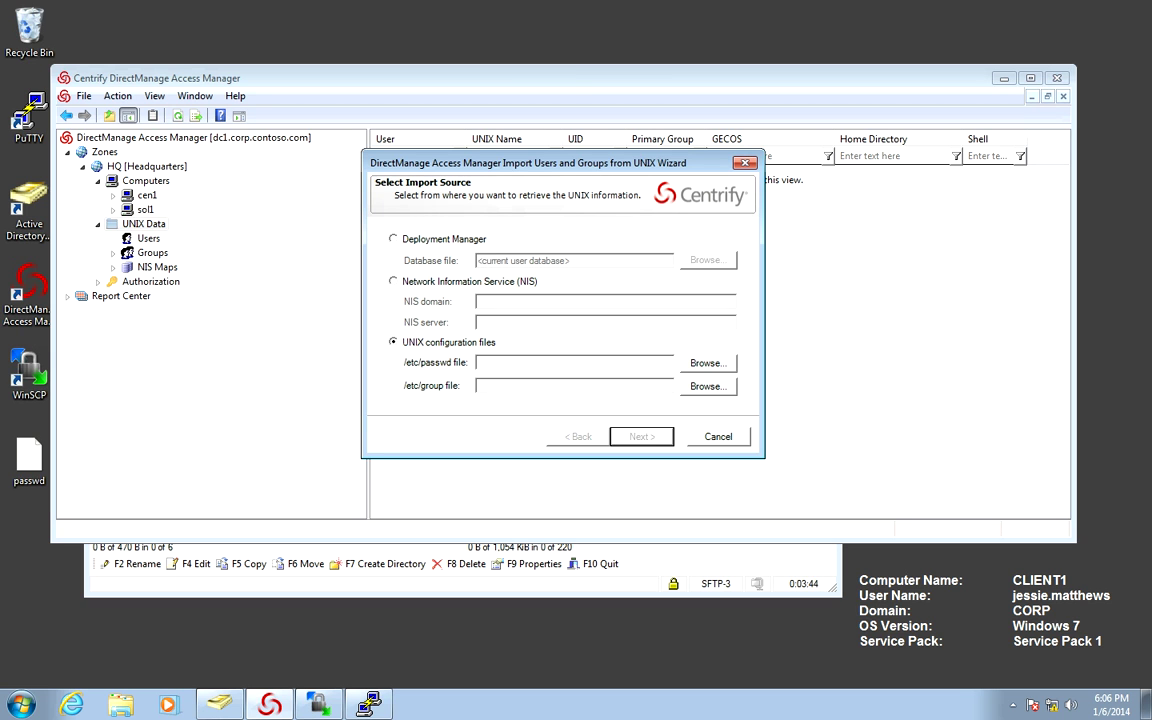
{"action": "left_click", "coordinate": [707, 363]}
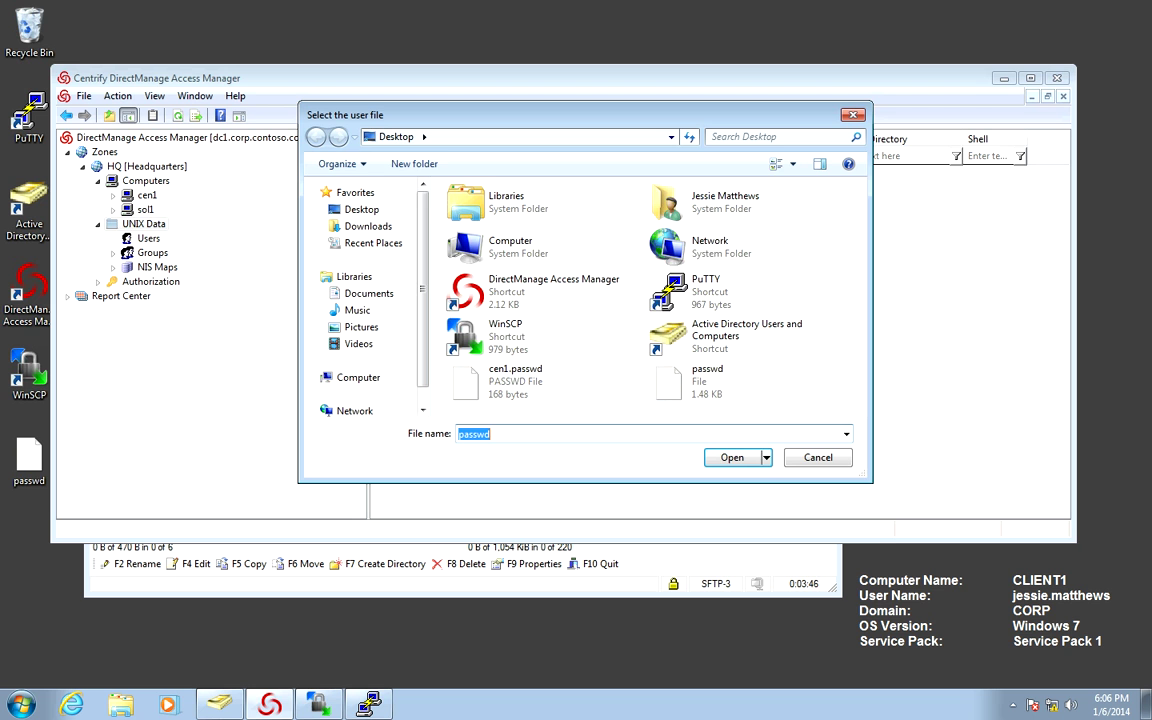
{"action": "left_click", "coordinate": [707, 380]}
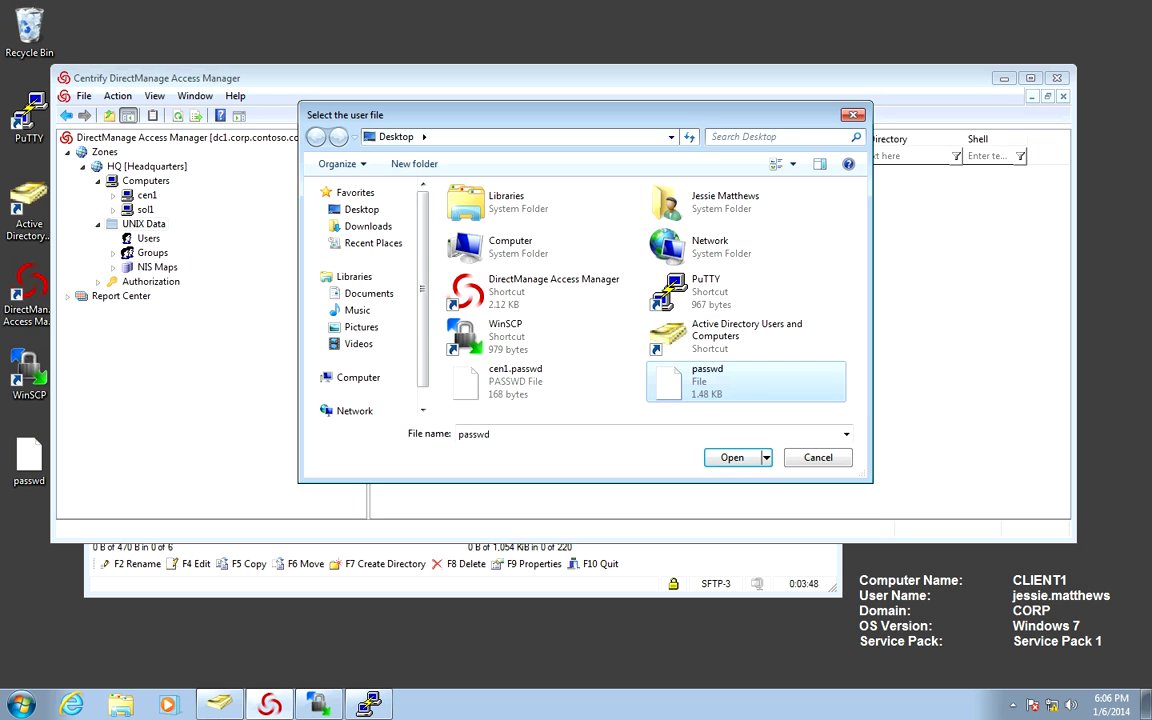
{"action": "key", "text": "Return"}
{"action": "key", "text": "Return"}
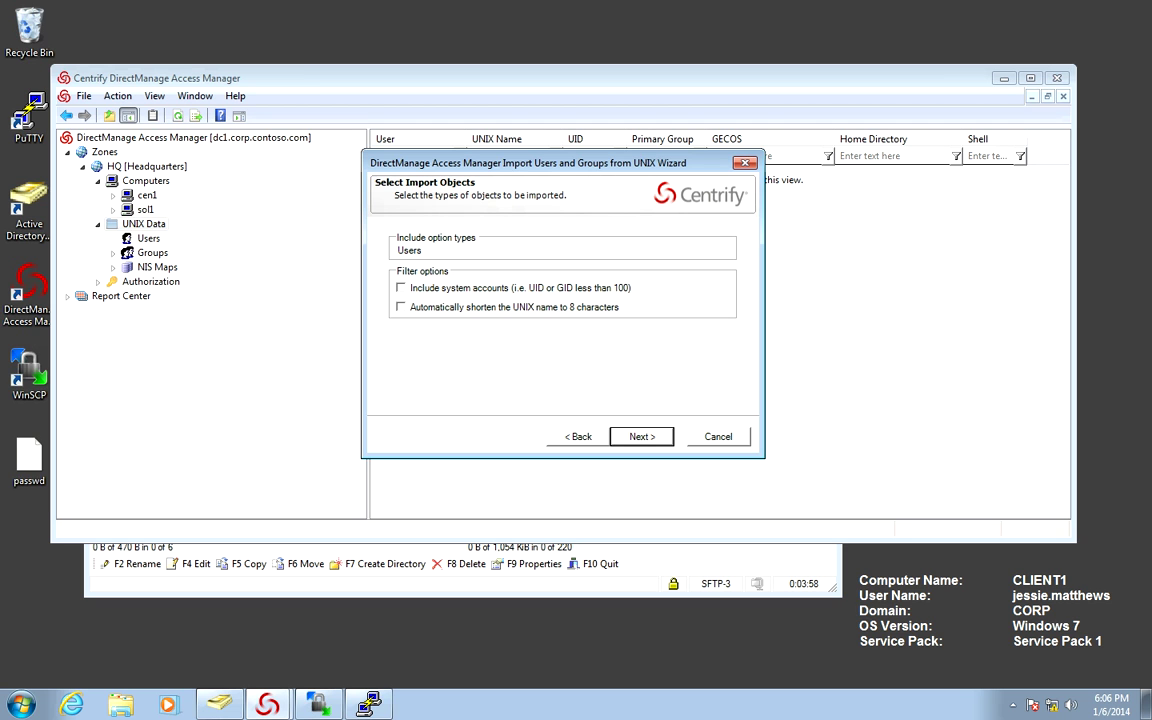
{"action": "key", "text": "Return"}
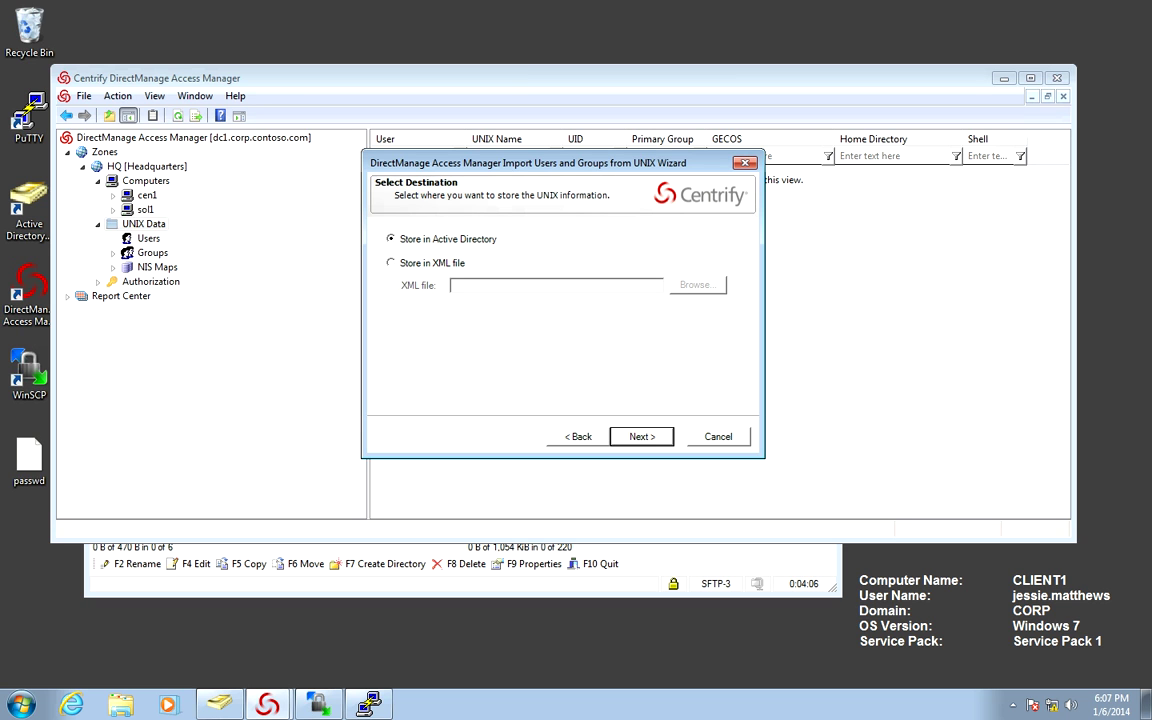
{"action": "key", "text": "Return"}
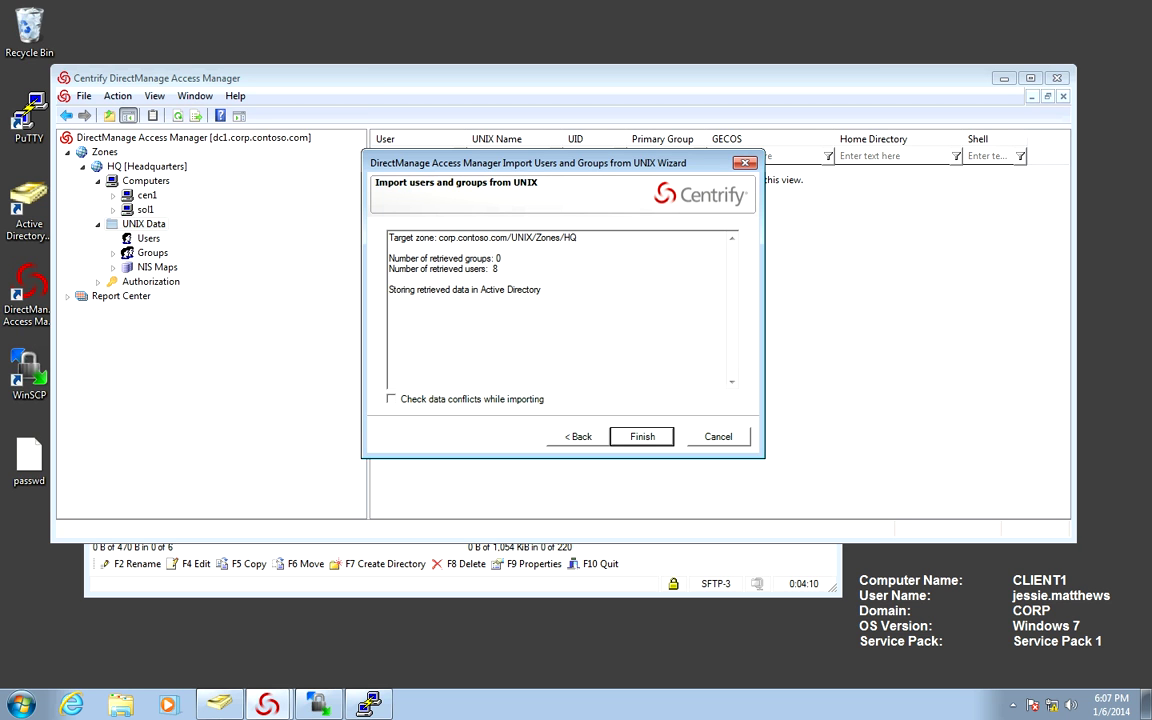
{"action": "key", "text": "Return"}
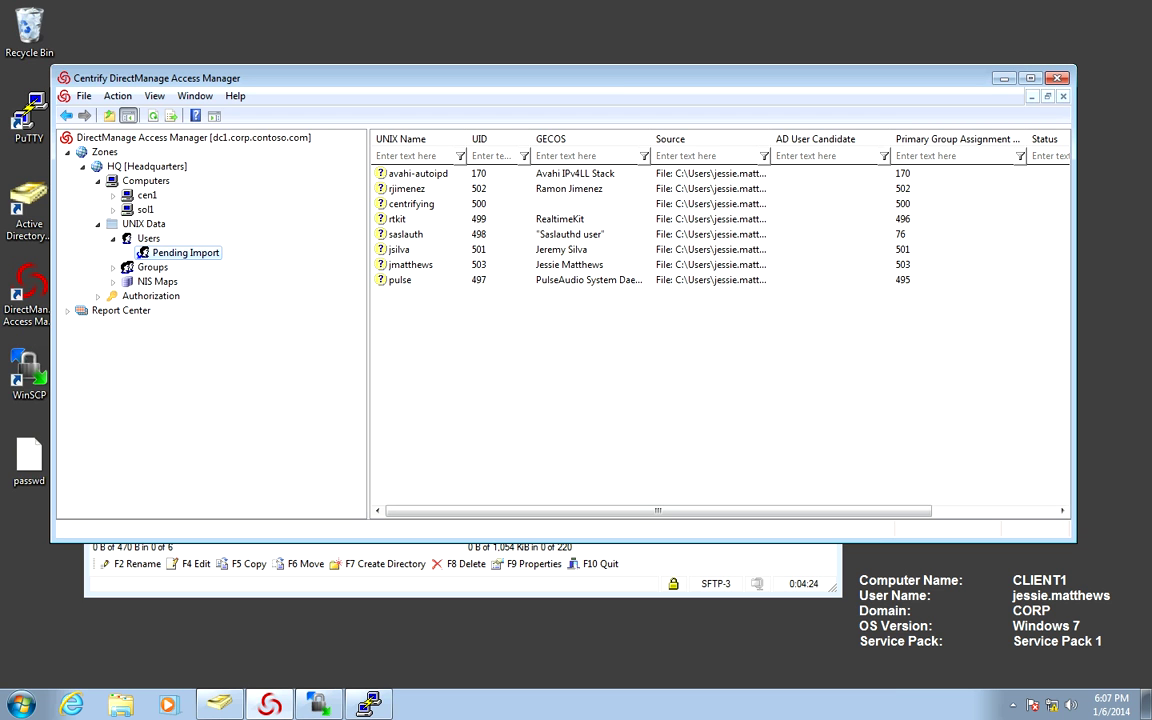
Delete the pulse and local admin account entries from Pending Import.
{"action": "left_click", "coordinate": [589, 280]}
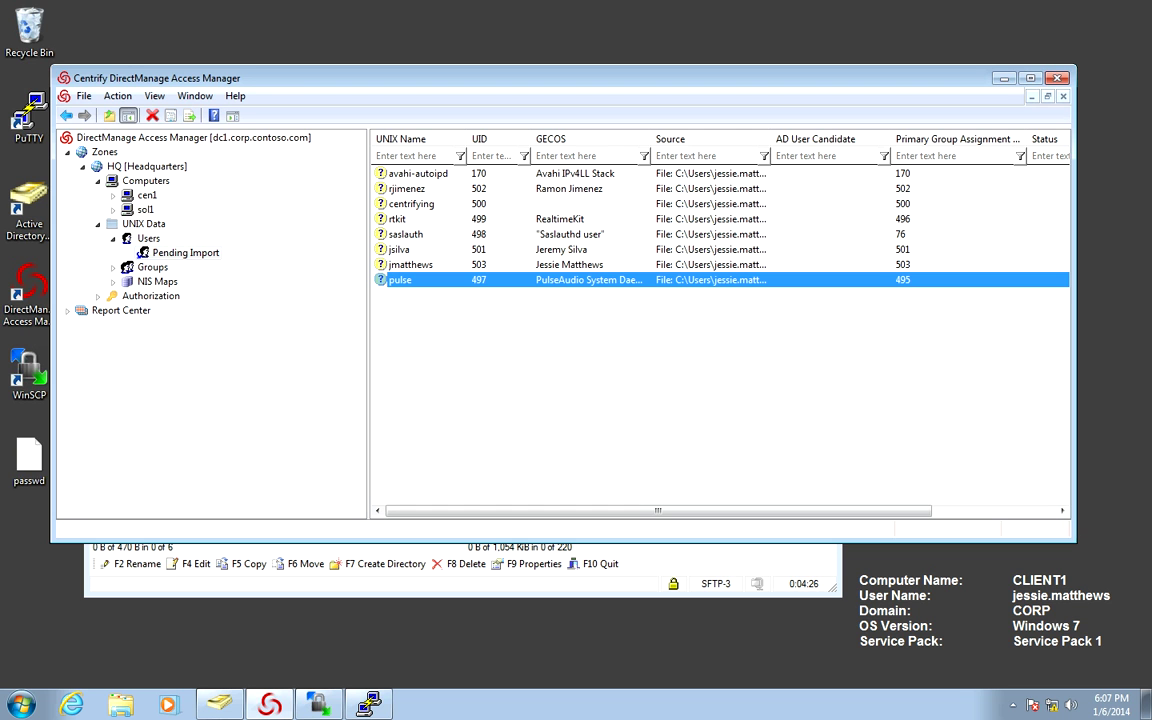
{"action": "right_click", "coordinate": [390, 281]}
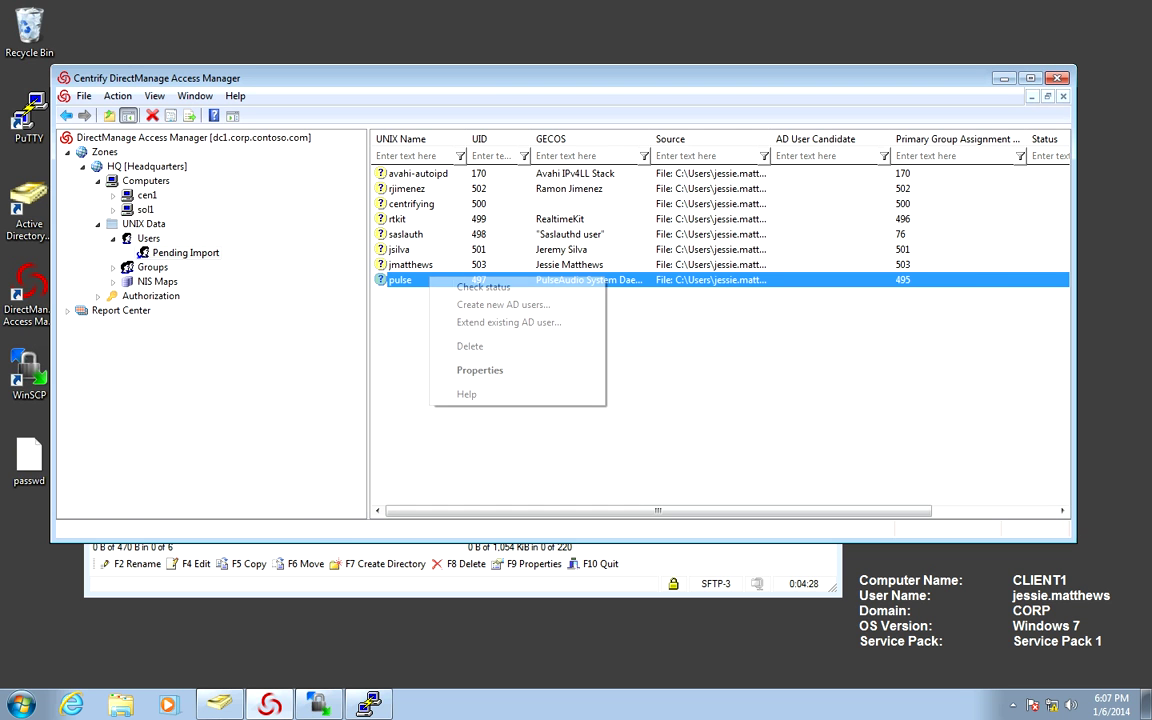
{"action": "left_click", "coordinate": [430, 336]}
{"action": "key", "text": "Return"}
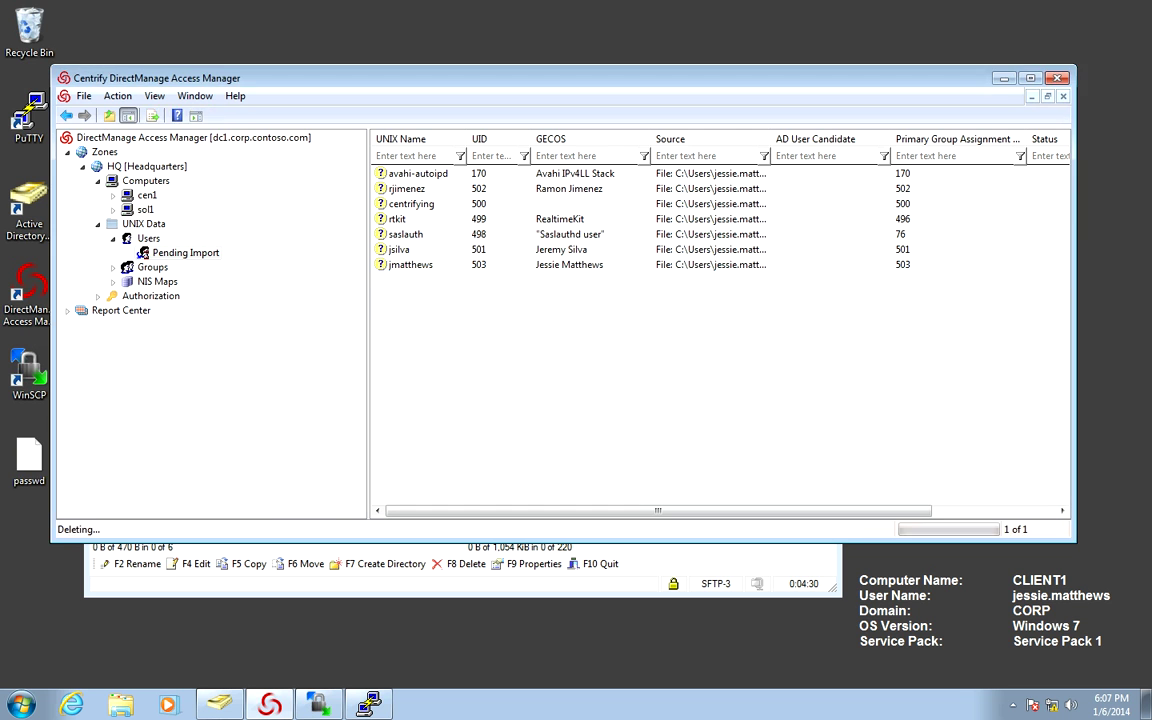
{"action": "left_click", "coordinate": [406, 234]}
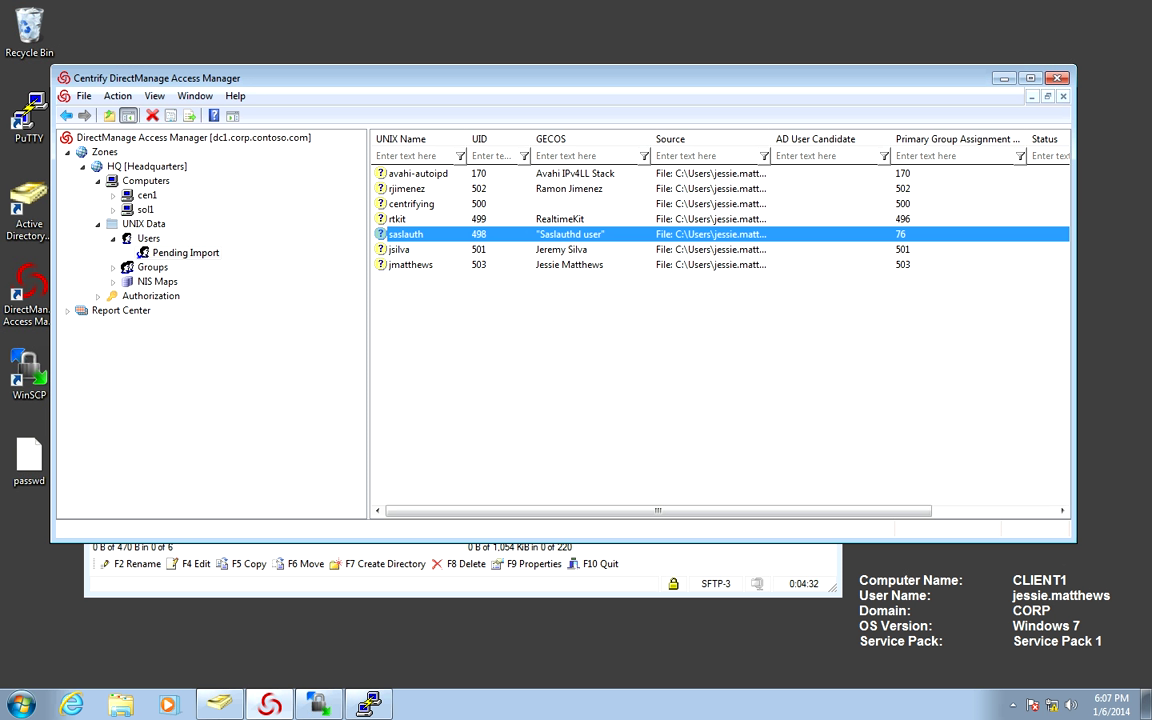
{"action": "left_click", "coordinate": [400, 203]}
{"action": "right_click", "coordinate": [400, 203]}
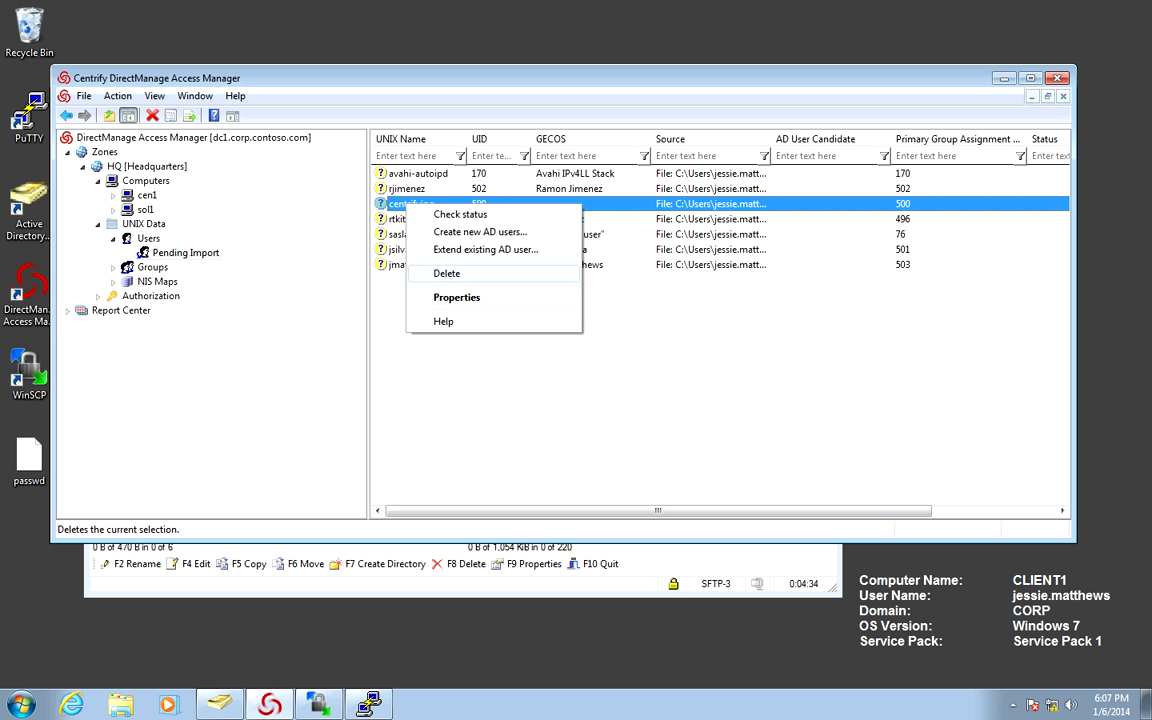
{"action": "left_click", "coordinate": [440, 248]}
{"action": "key", "text": "Return"}
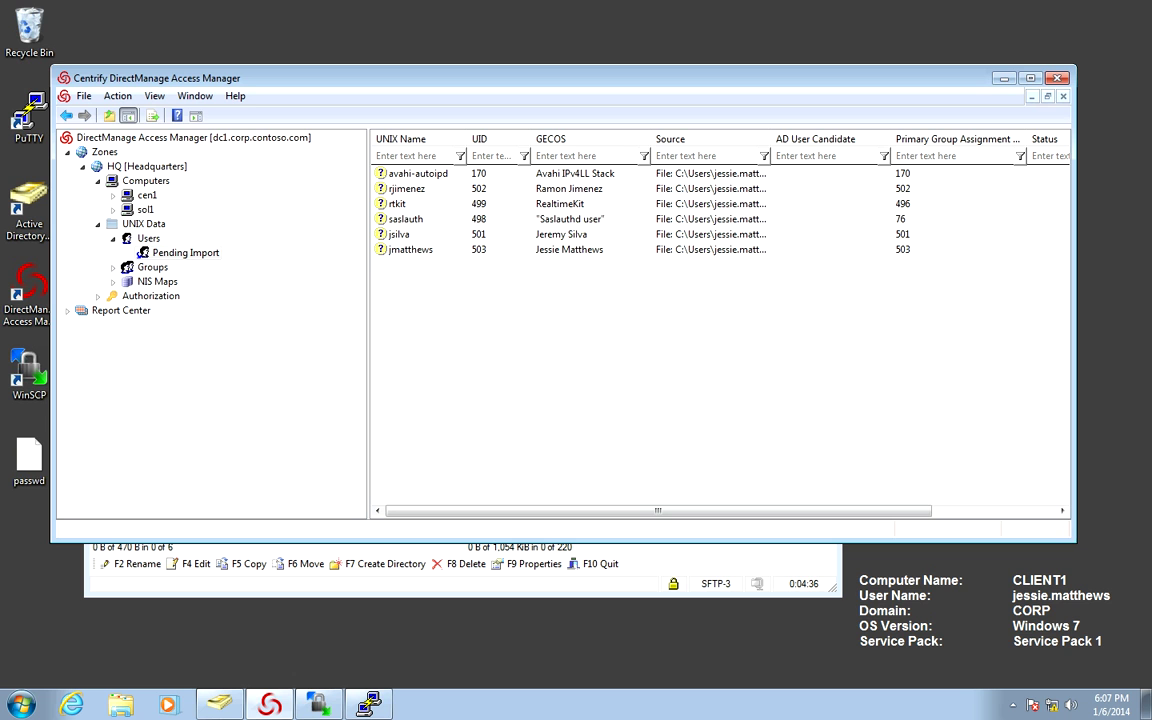
Delete the rtkit, saslauth and avahi-autoipd system accounts from Pending Import.
{"action": "right_click", "coordinate": [400, 203]}
{"action": "left_click", "coordinate": [446, 274]}
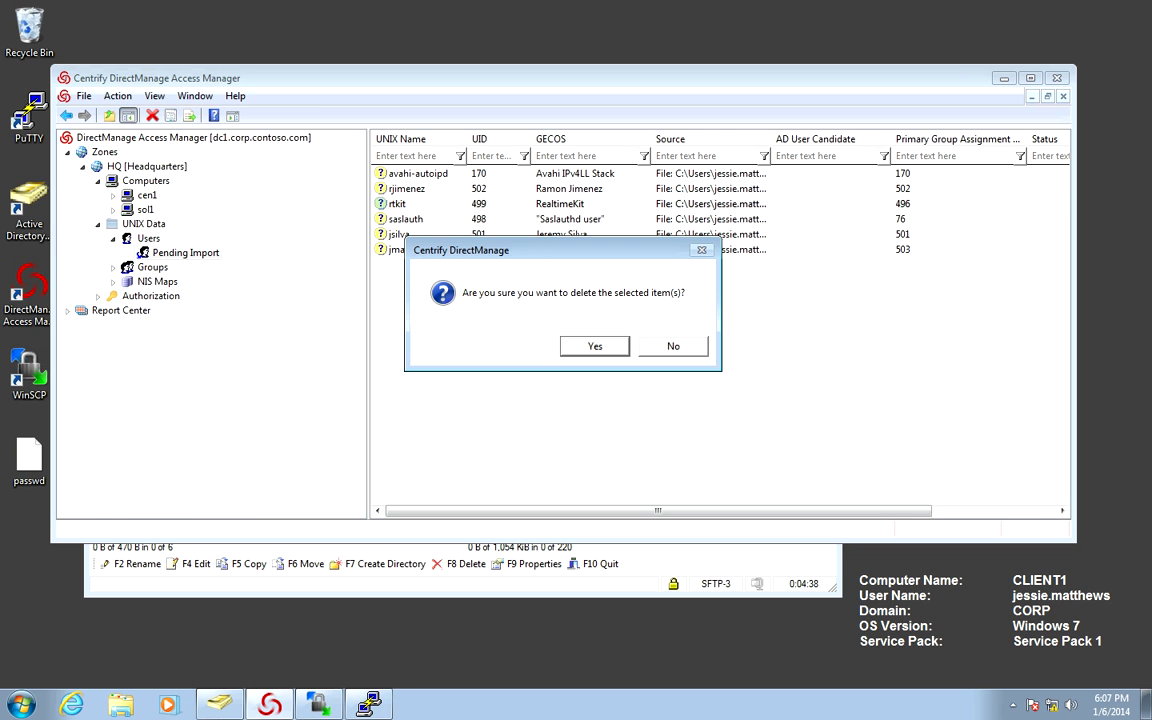
{"action": "key", "text": "Return"}
{"action": "right_click", "coordinate": [400, 203]}
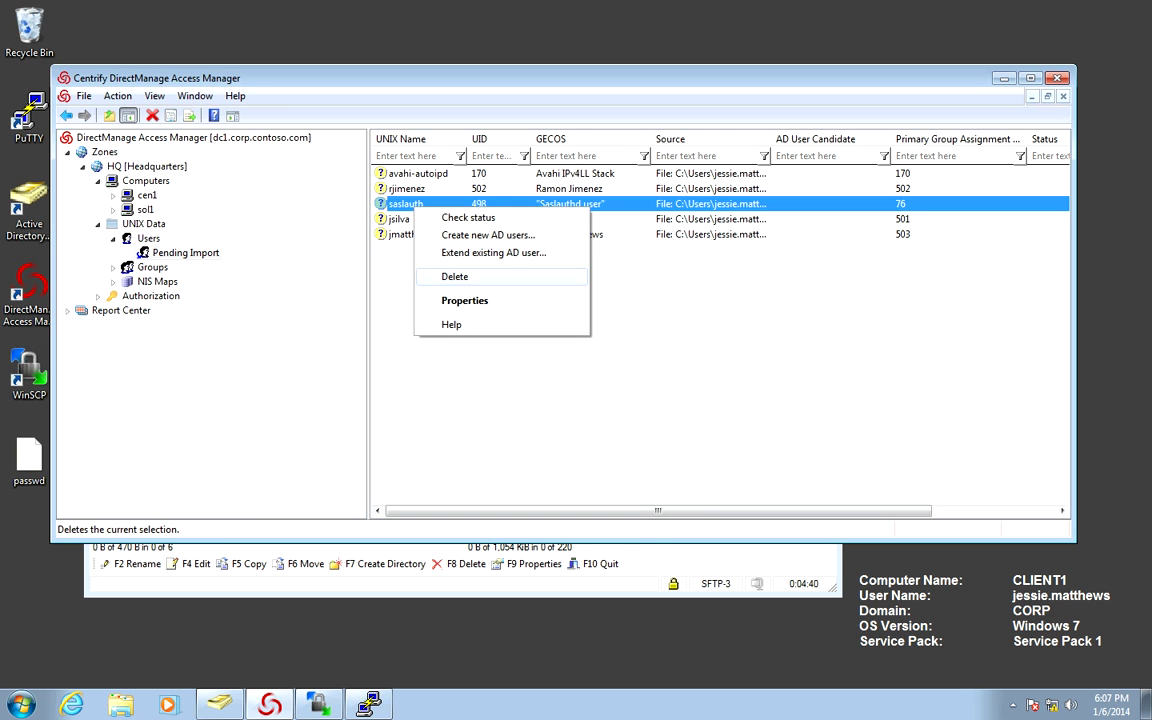
{"action": "left_click", "coordinate": [446, 276]}
{"action": "key", "text": "Return"}
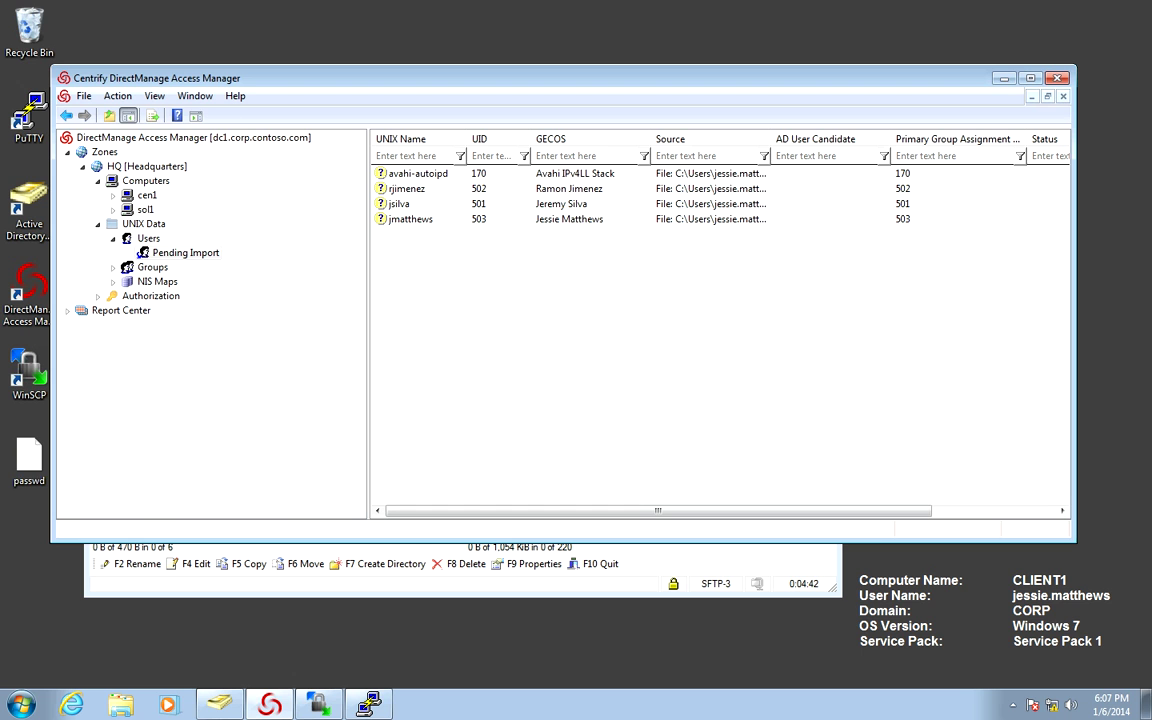
{"action": "right_click", "coordinate": [420, 174]}
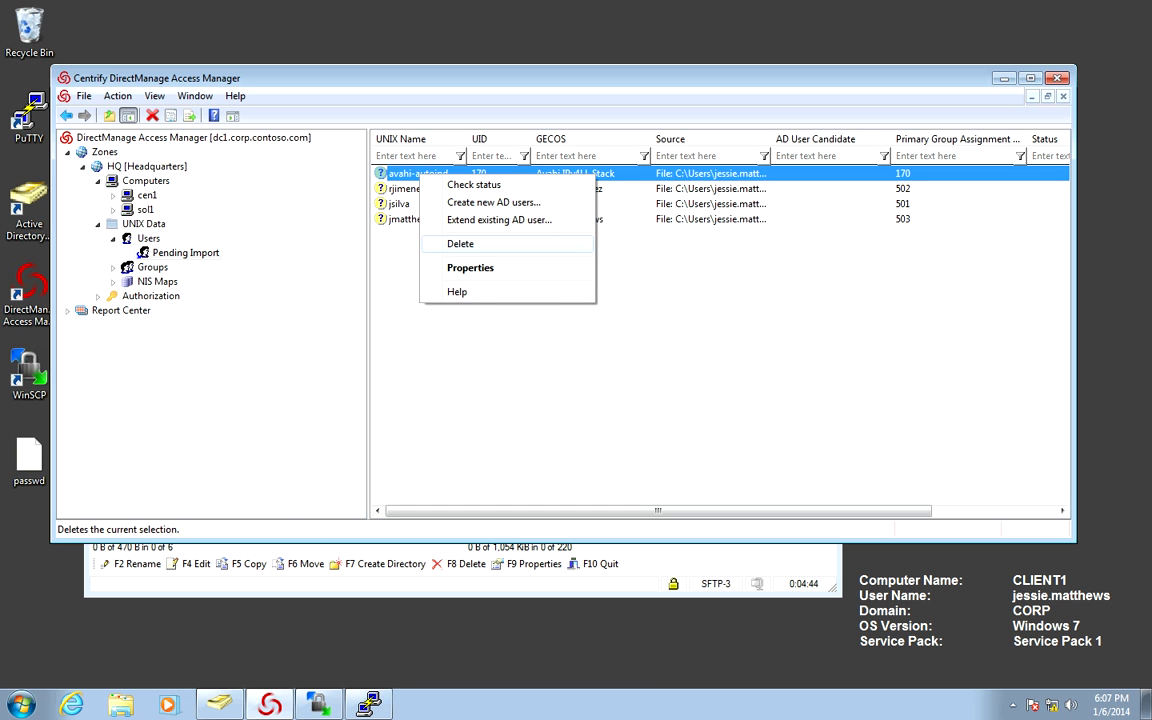
{"action": "left_click", "coordinate": [460, 243]}
{"action": "key", "text": "Return"}
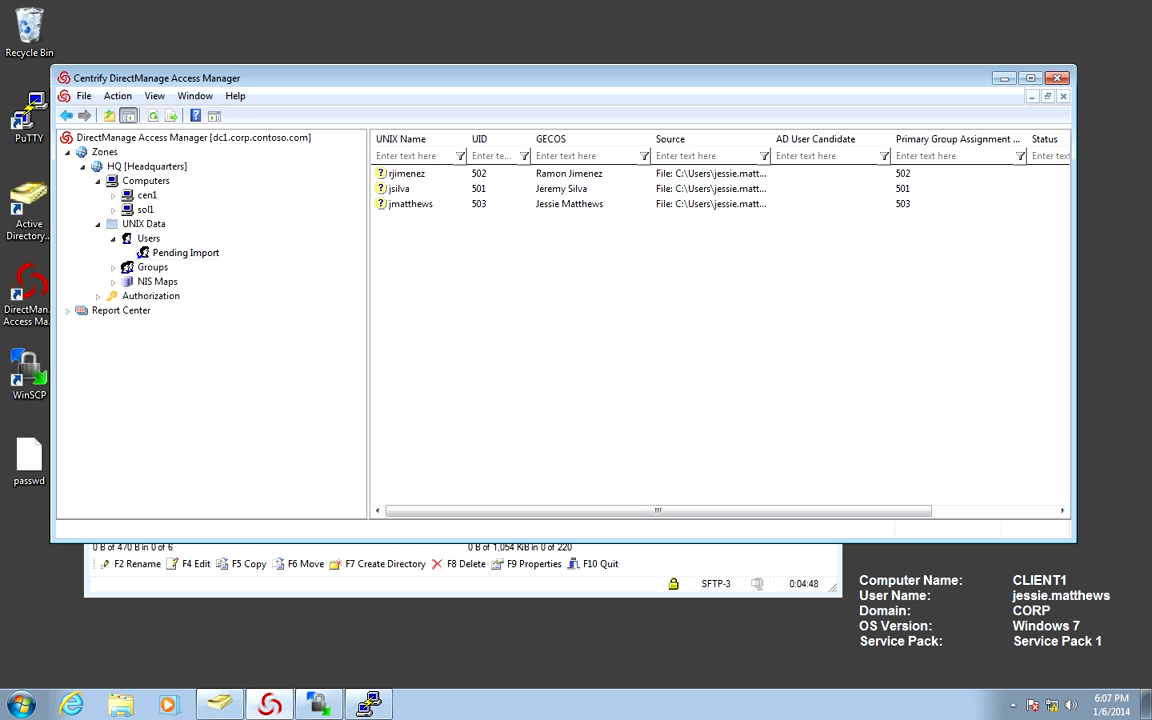
Run Check status on each of the three pending staff users to find their AD matches.
{"action": "right_click", "coordinate": [458, 175]}
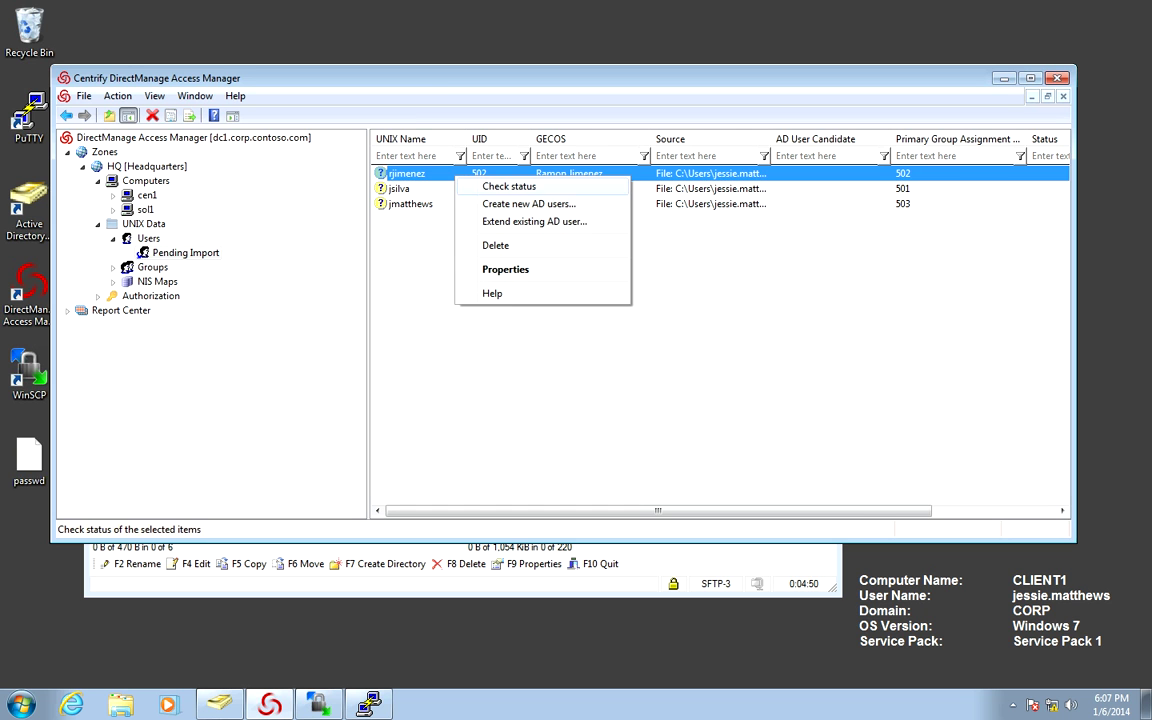
{"action": "left_click", "coordinate": [505, 188]}
{"action": "right_click", "coordinate": [470, 188]}
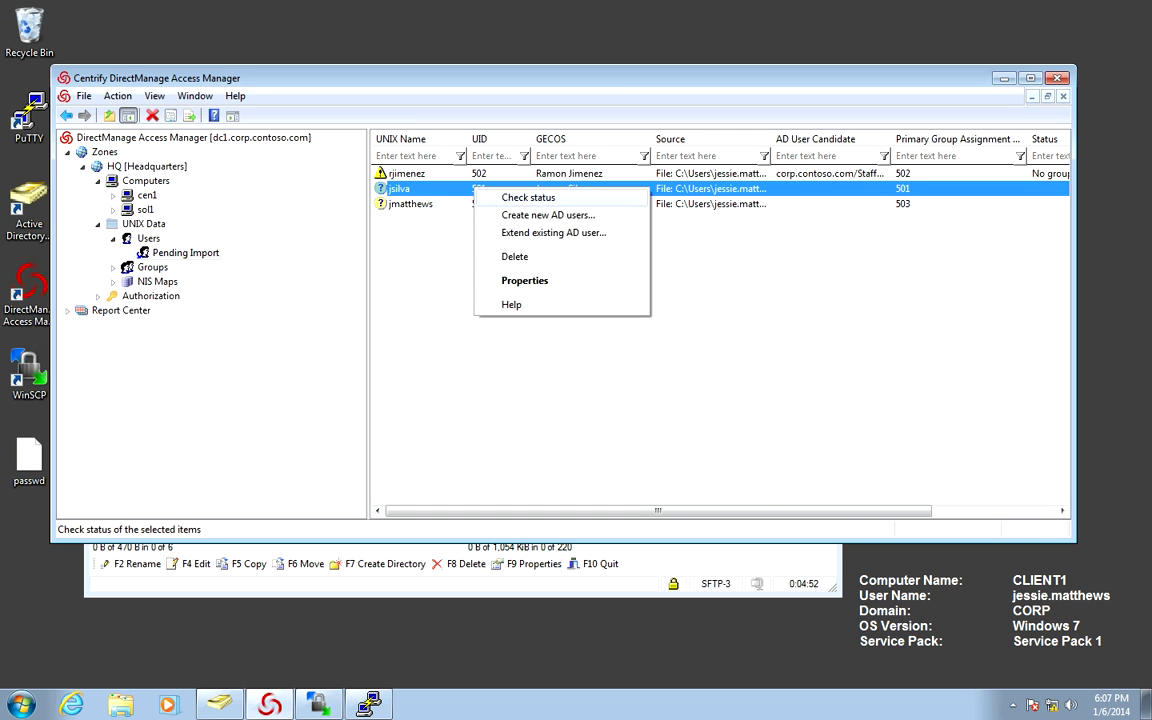
{"action": "left_click", "coordinate": [505, 196]}
{"action": "right_click", "coordinate": [490, 205]}
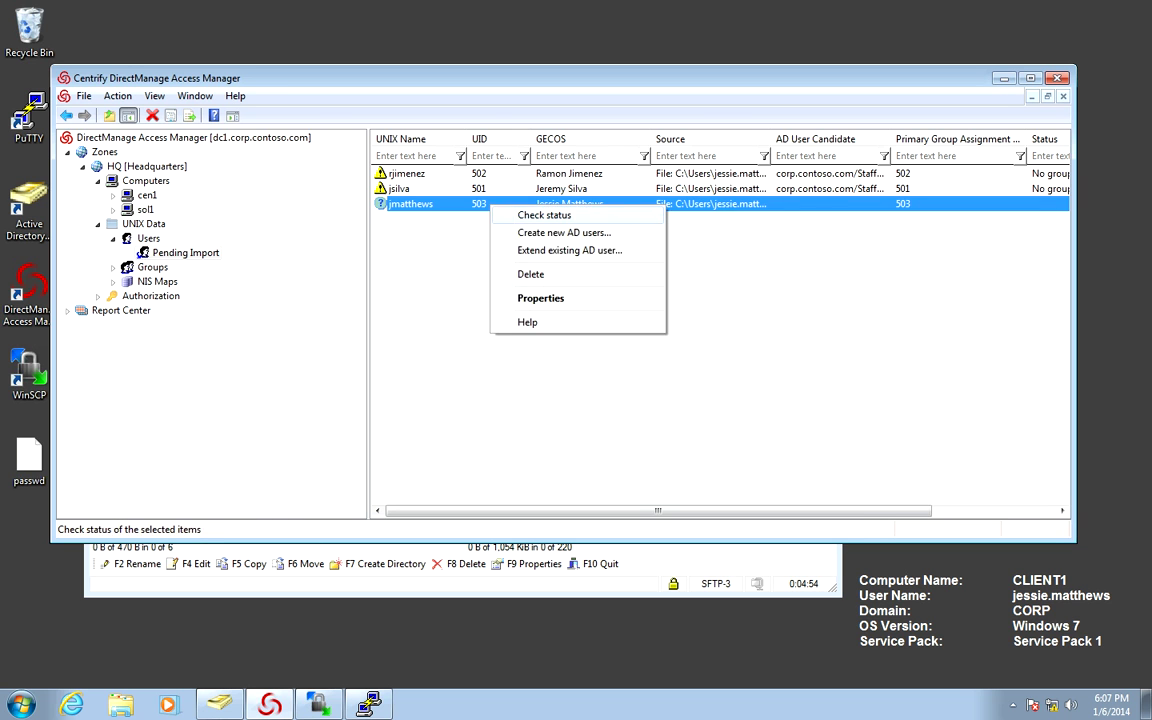
{"action": "left_click", "coordinate": [530, 215]}
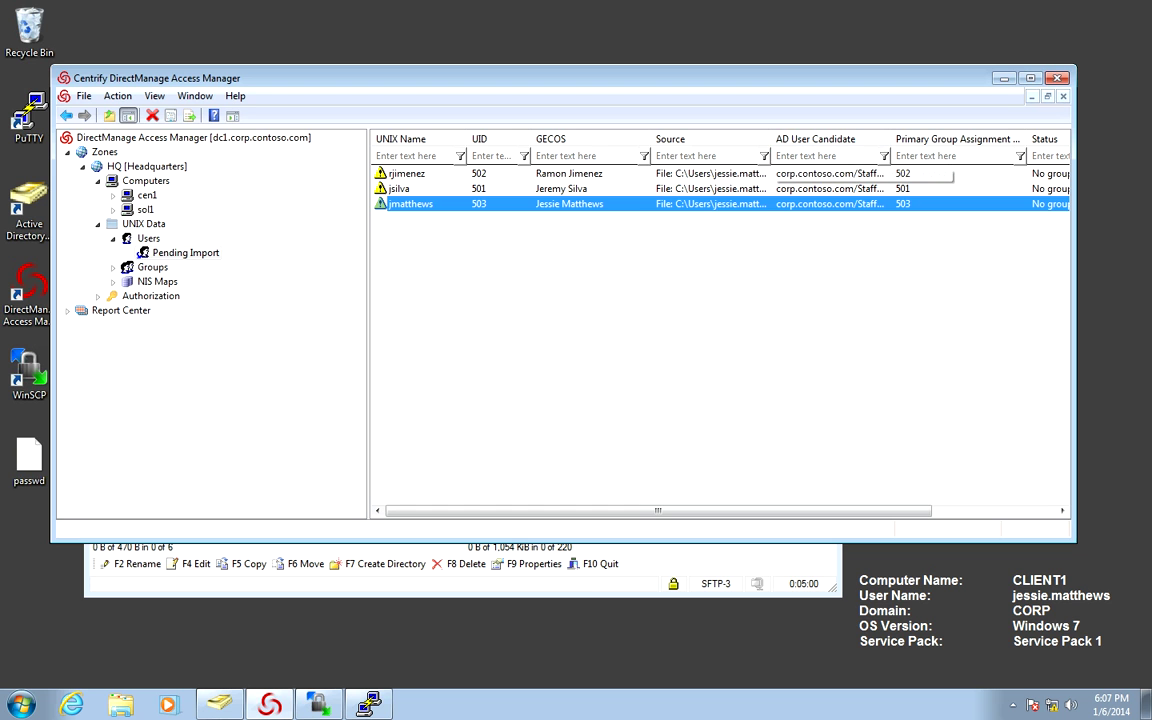
Review the first staff user's properties and close them without changes.
{"action": "left_click", "coordinate": [780, 174]}
{"action": "key", "text": "Return"}
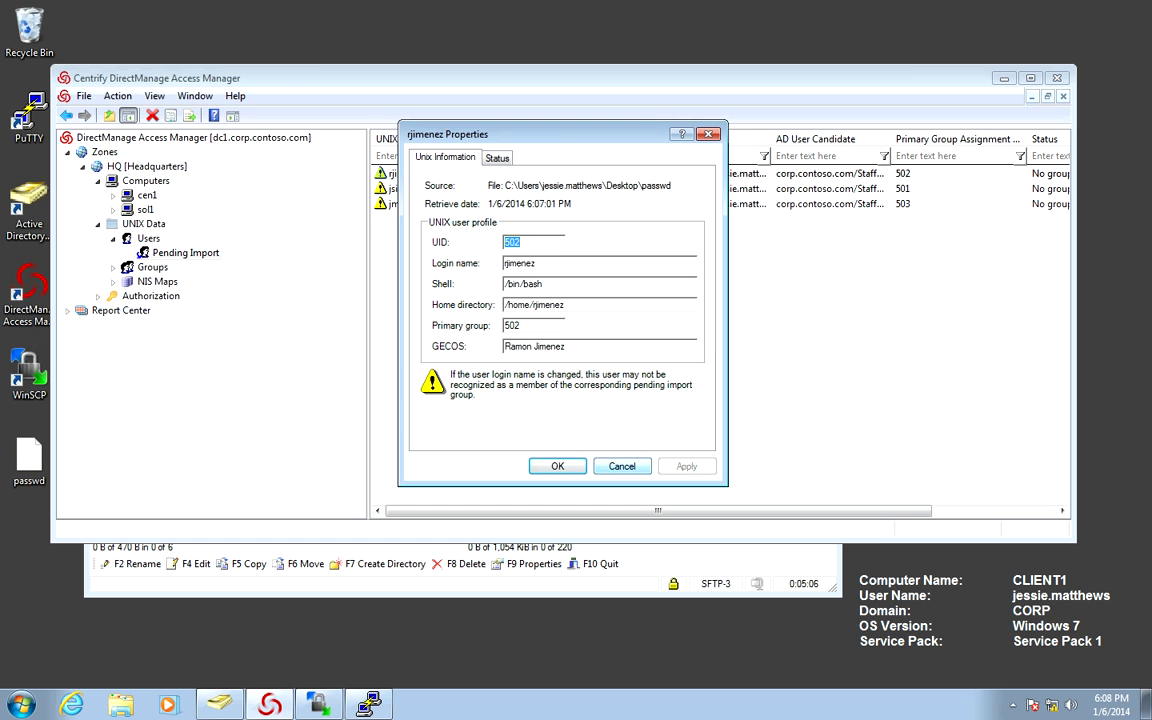
{"action": "key", "text": "Escape"}
{"action": "left_click", "coordinate": [400, 188]}
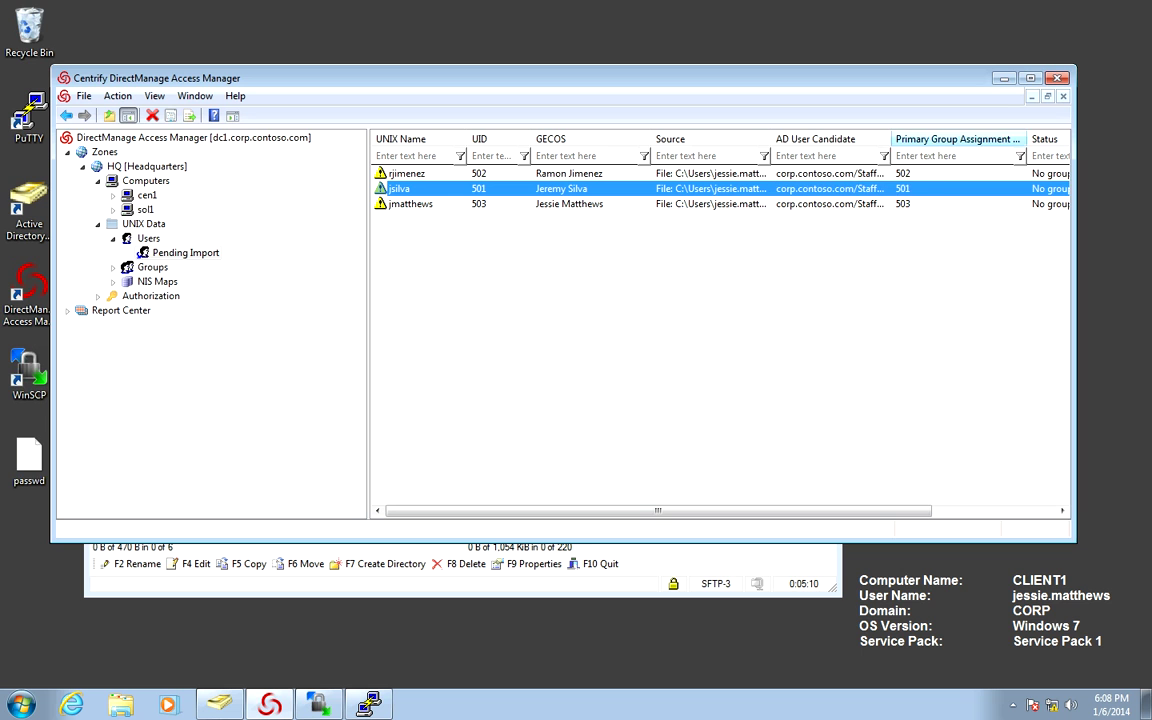
Widen the AD User Candidate column and refresh the pending user list.
{"action": "left_click_drag", "start_coordinate": [890, 139], "coordinate": [1024, 139]}
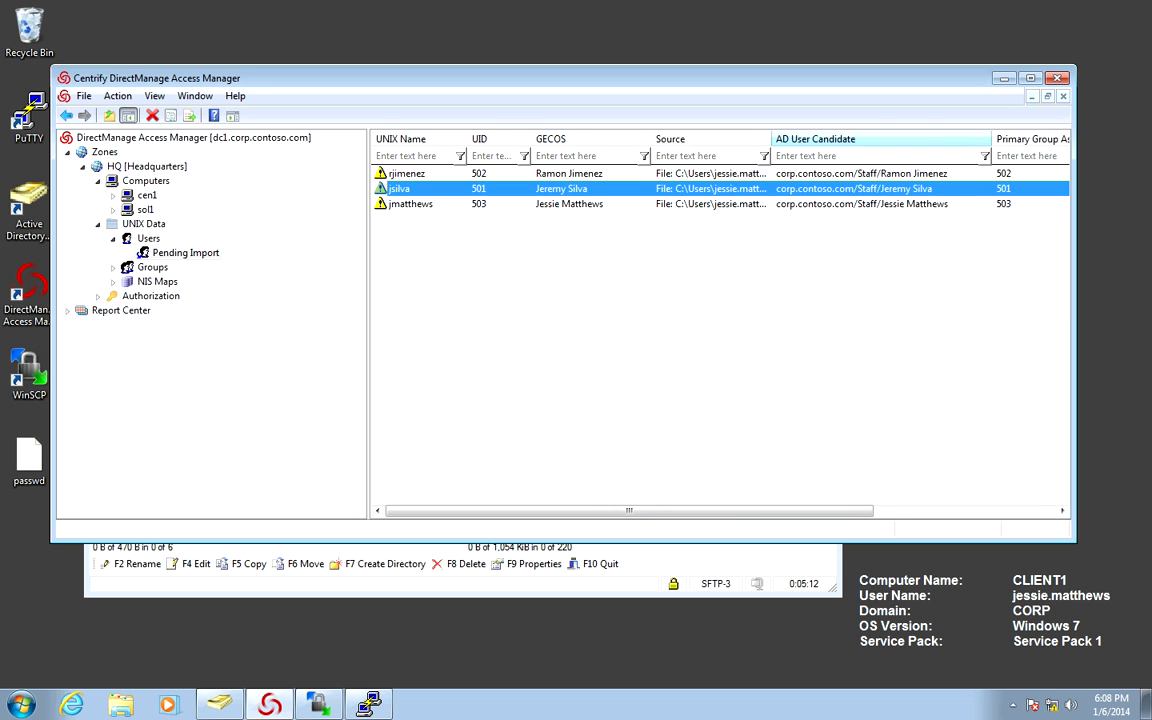
{"action": "left_click_drag", "start_coordinate": [993, 139], "coordinate": [974, 139]}
{"action": "right_click", "coordinate": [751, 192]}
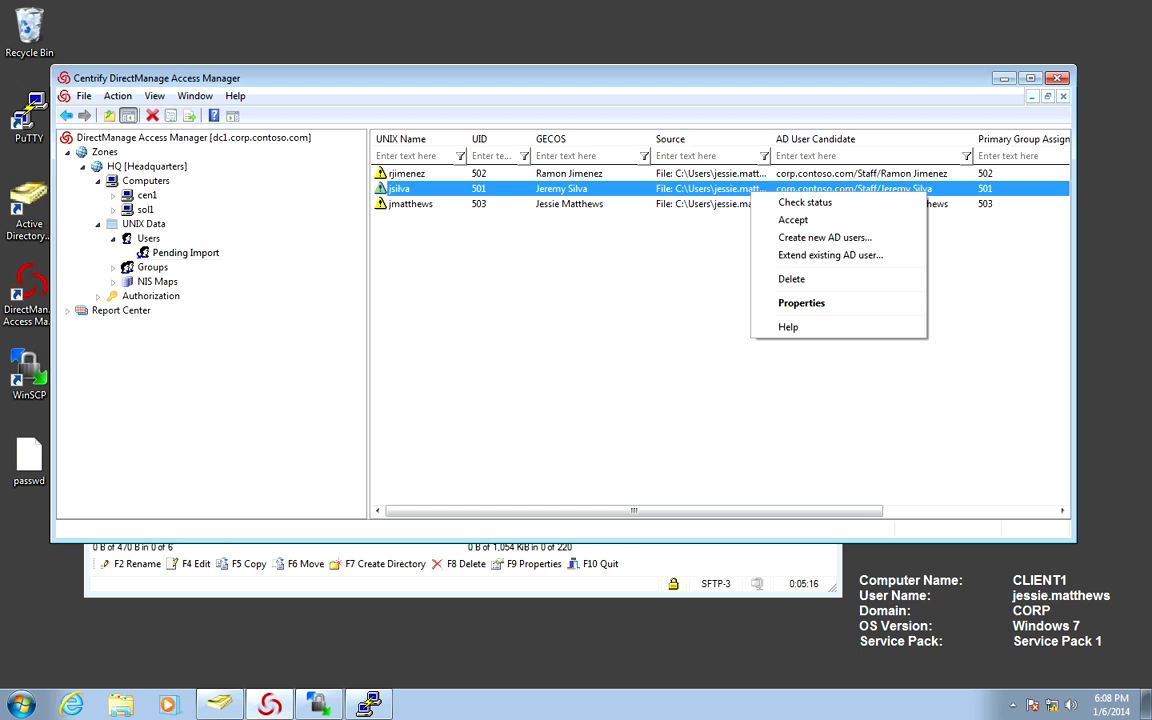
{"action": "left_click", "coordinate": [805, 202]}
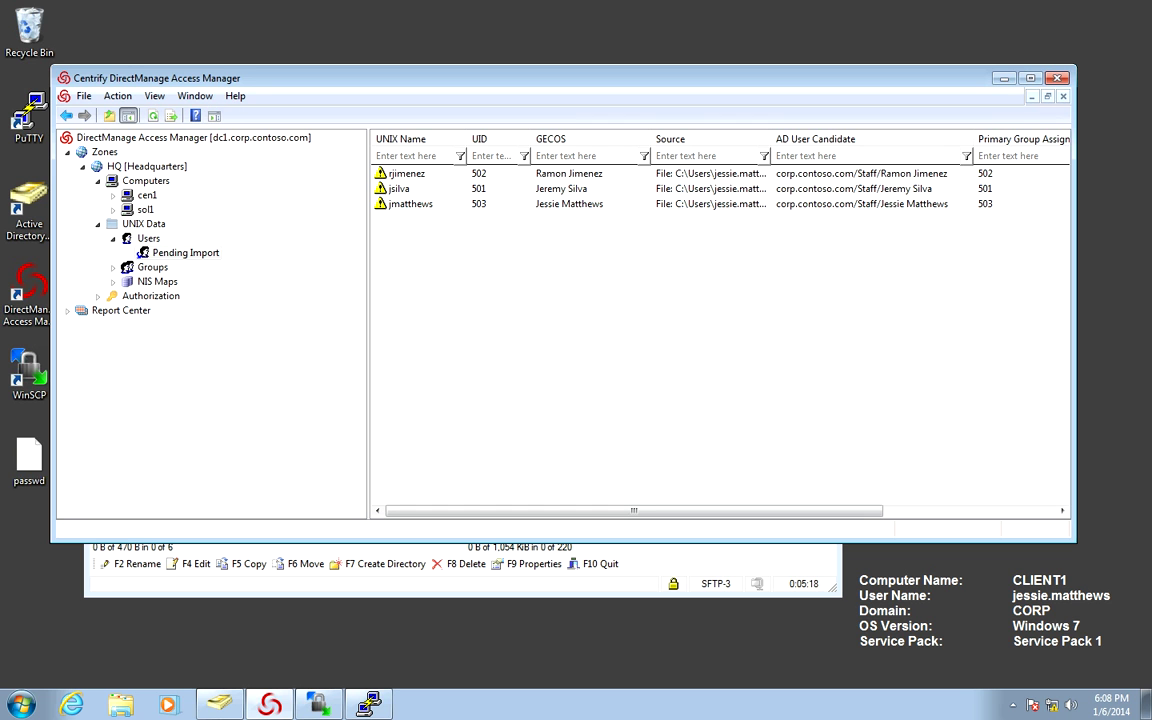
Accept the AD user matches for all three pending staff users.
{"action": "right_click", "coordinate": [436, 174]}
{"action": "left_click", "coordinate": [478, 201]}
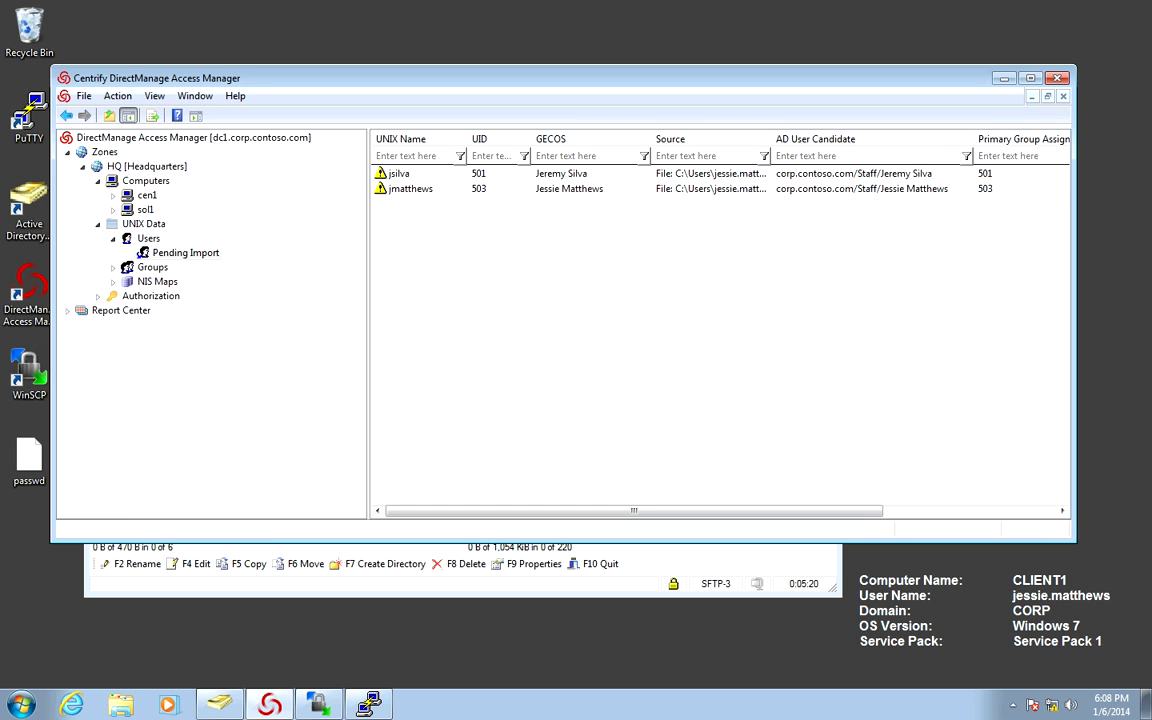
{"action": "right_click", "coordinate": [434, 179]}
{"action": "left_click", "coordinate": [476, 207]}
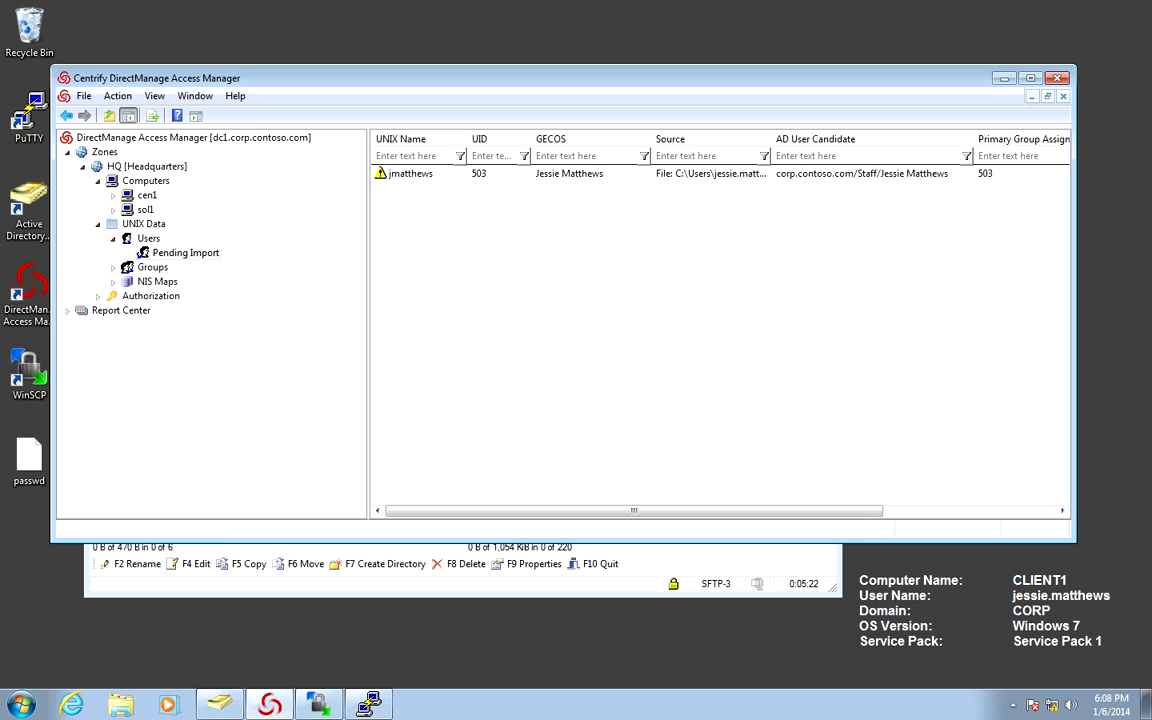
{"action": "right_click", "coordinate": [380, 177]}
{"action": "left_click", "coordinate": [420, 206]}
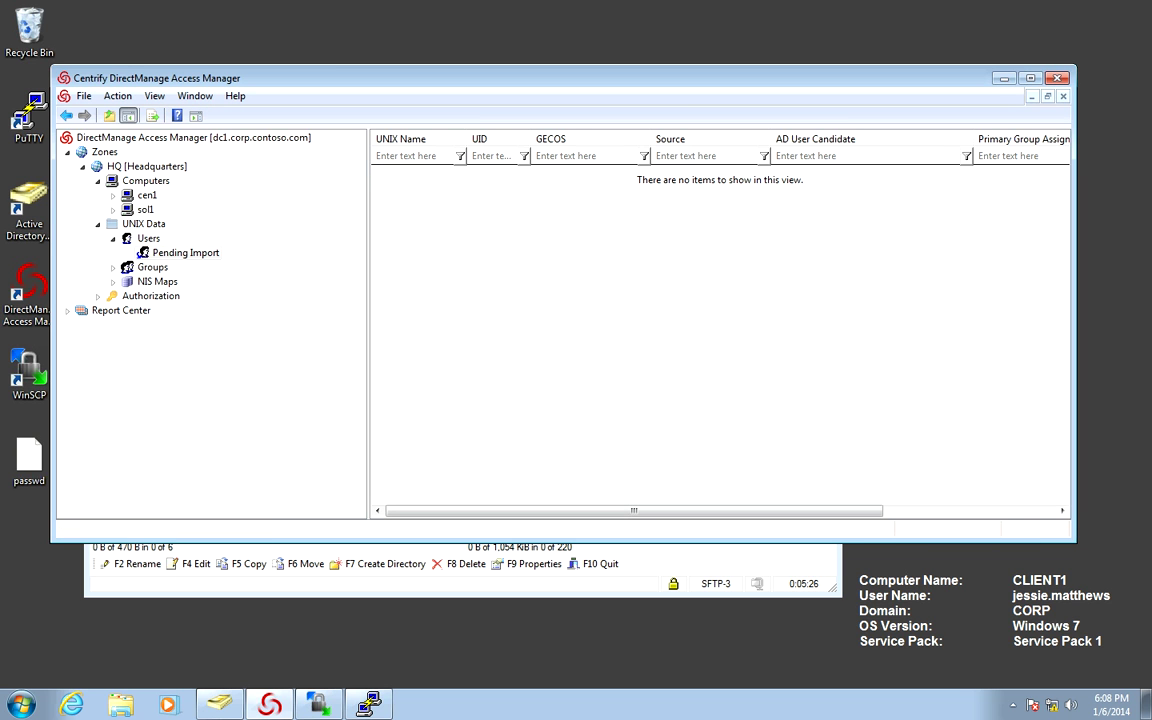
Open the HQ zone's Users list and refresh it to reveal the three imported staff users.
{"action": "left_click", "coordinate": [148, 238]}
{"action": "right_click", "coordinate": [431, 246]}
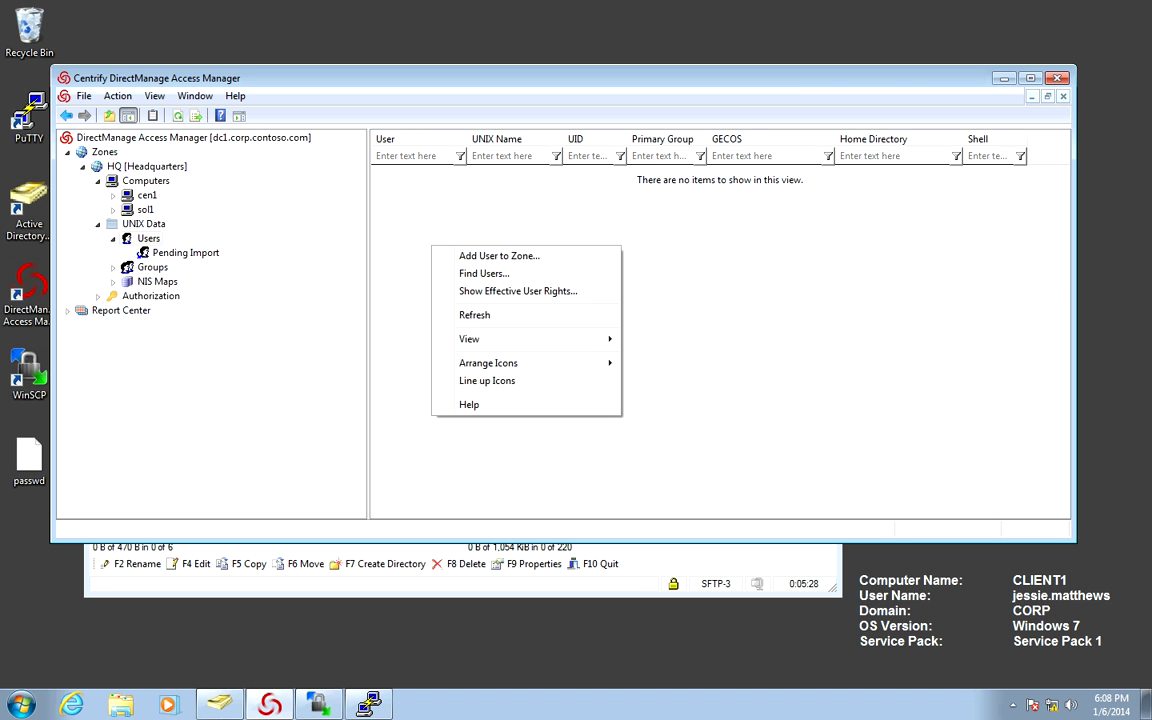
{"action": "left_click", "coordinate": [474, 314]}
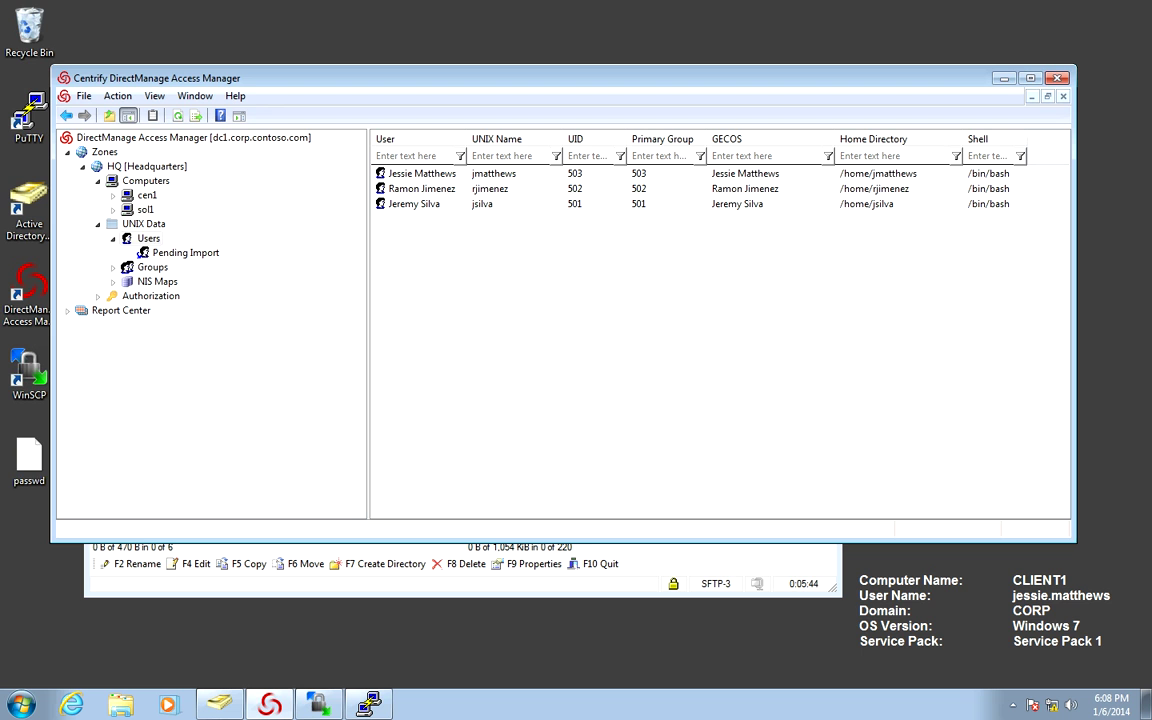
Clear UID, primary group, home directory and shell from the first user's profile.
{"action": "double_click", "coordinate": [421, 173]}
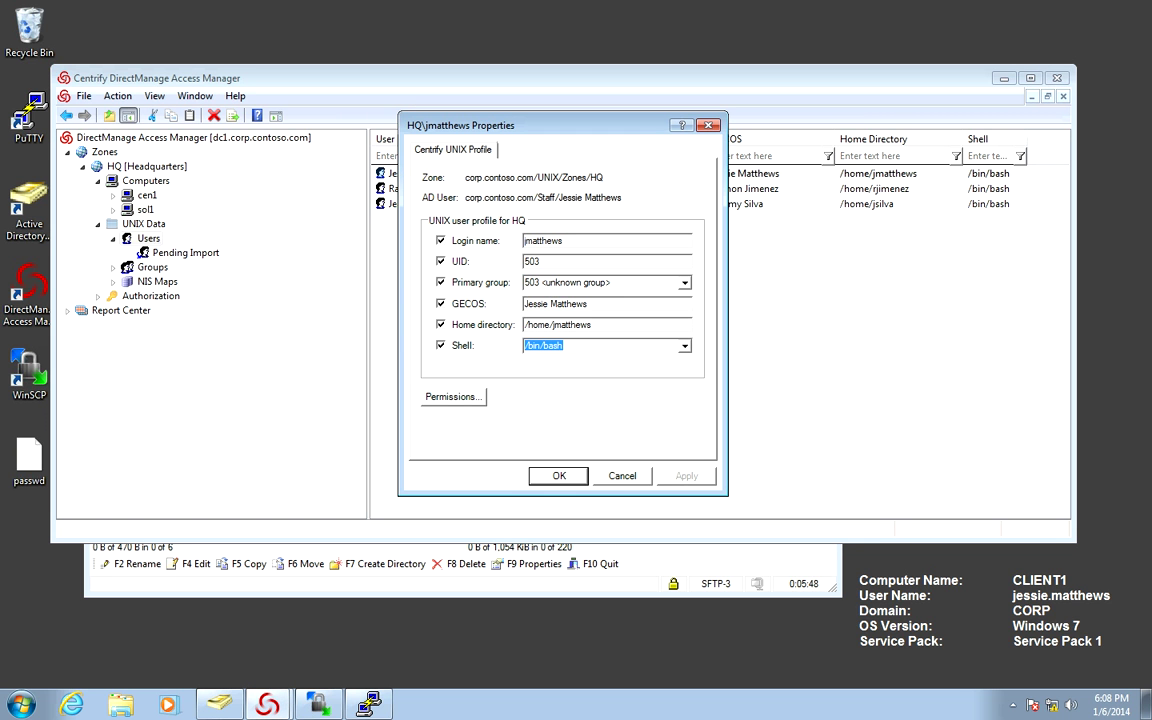
{"action": "left_click", "coordinate": [440, 261]}
{"action": "left_click", "coordinate": [440, 282]}
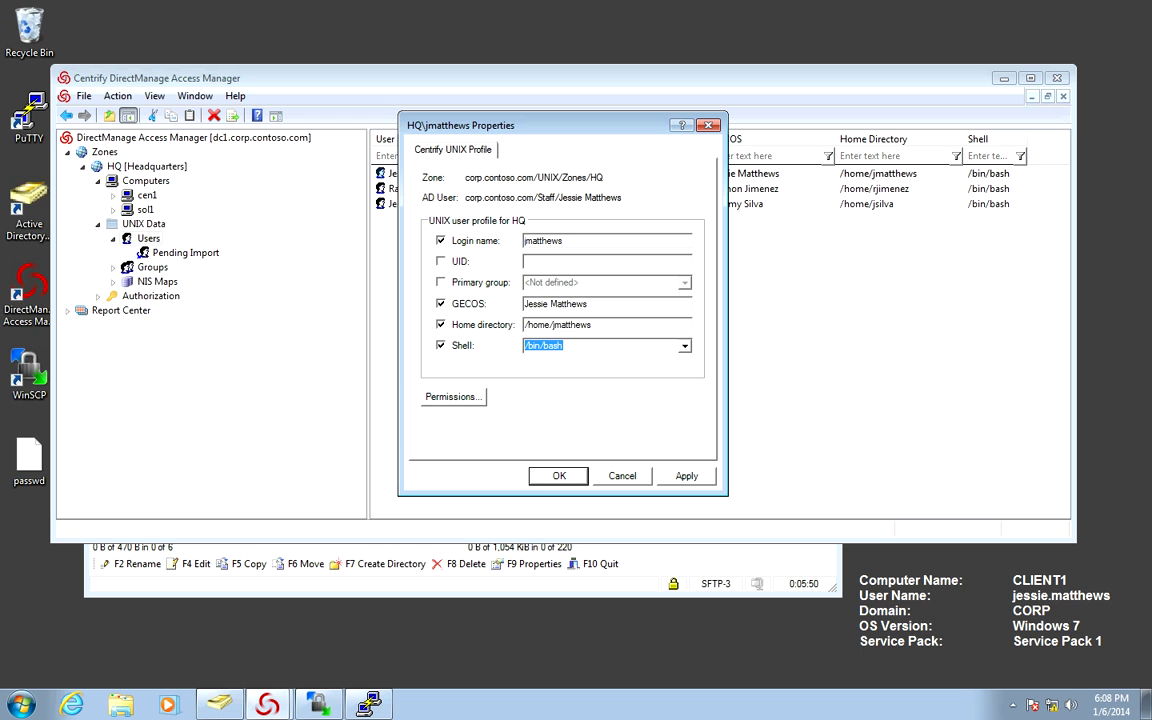
{"action": "left_click", "coordinate": [440, 324]}
{"action": "left_click", "coordinate": [440, 345]}
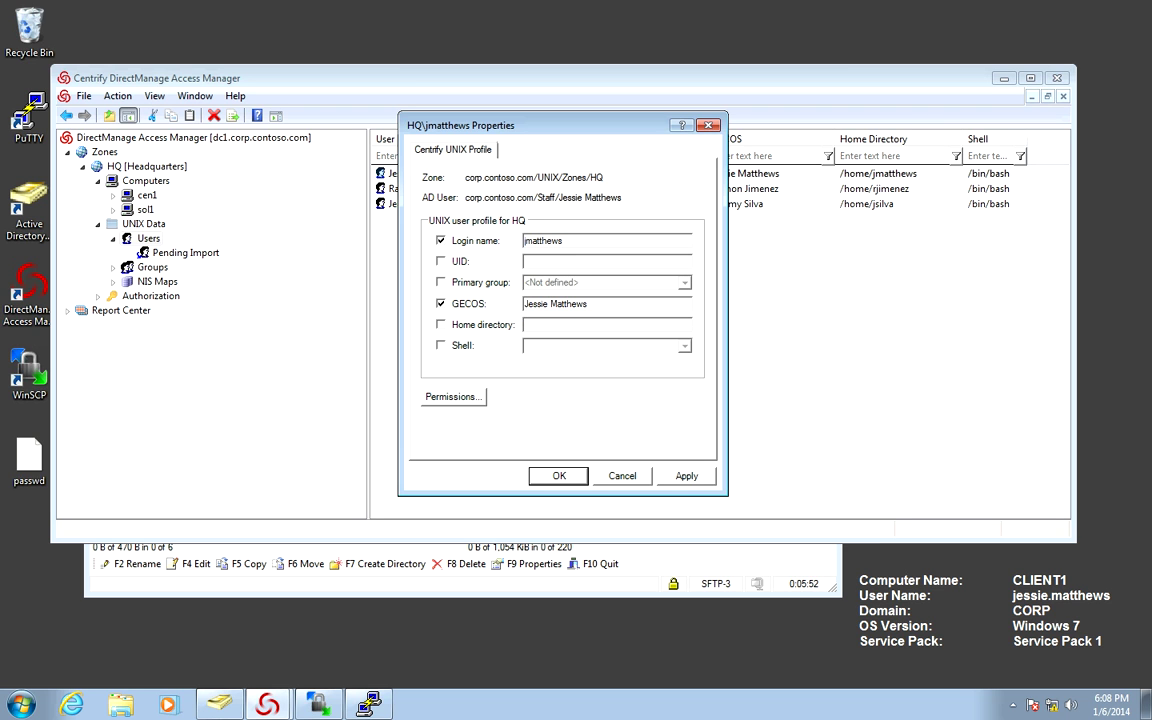
{"action": "left_click", "coordinate": [560, 476]}
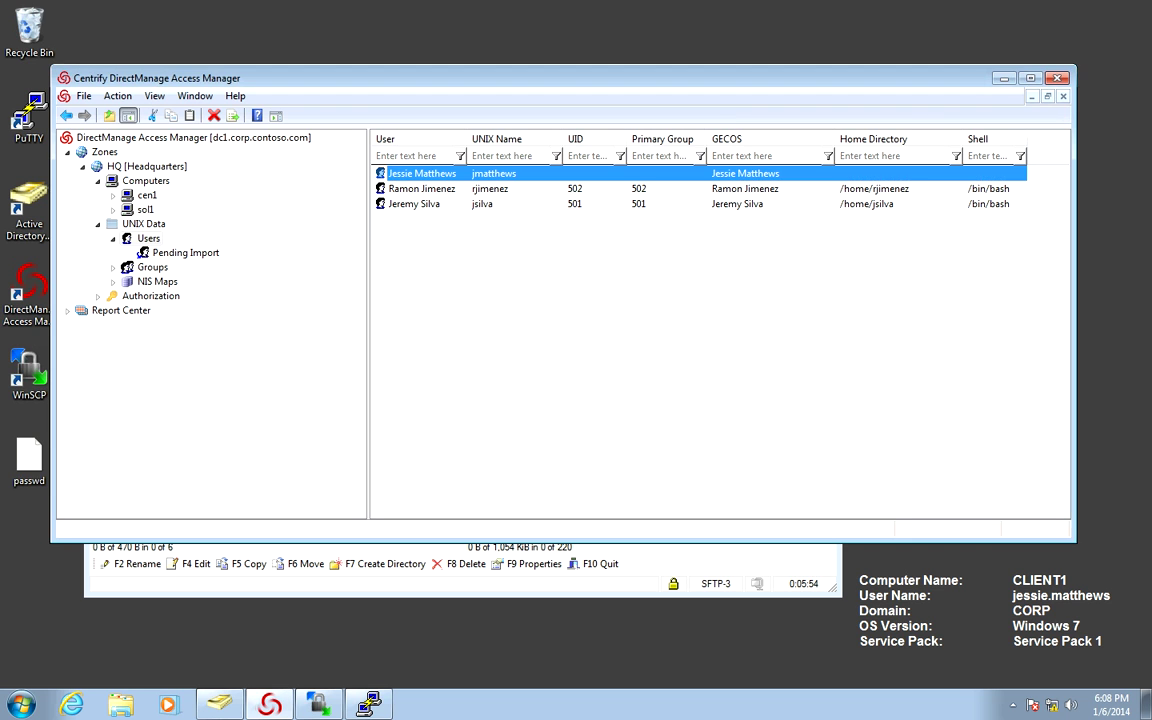
Clear UID, primary group, home directory and shell from the second user's profile.
{"action": "double_click", "coordinate": [421, 188]}
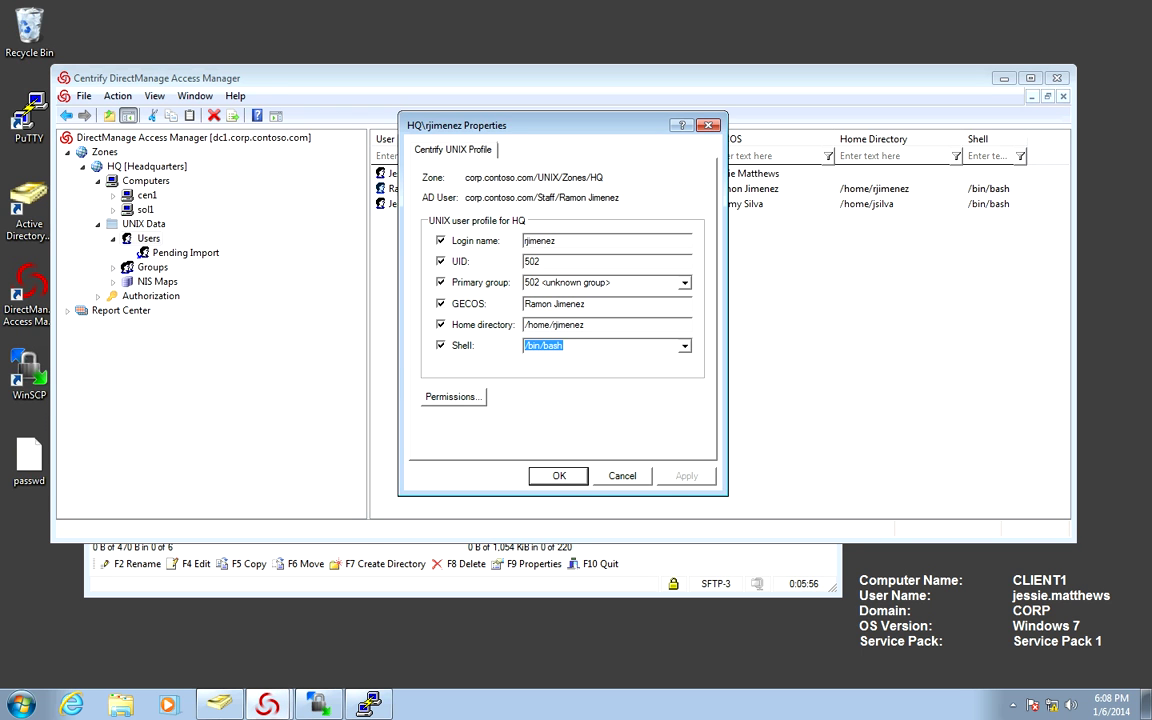
{"action": "left_click", "coordinate": [441, 261]}
{"action": "left_click", "coordinate": [441, 282]}
{"action": "left_click", "coordinate": [441, 324]}
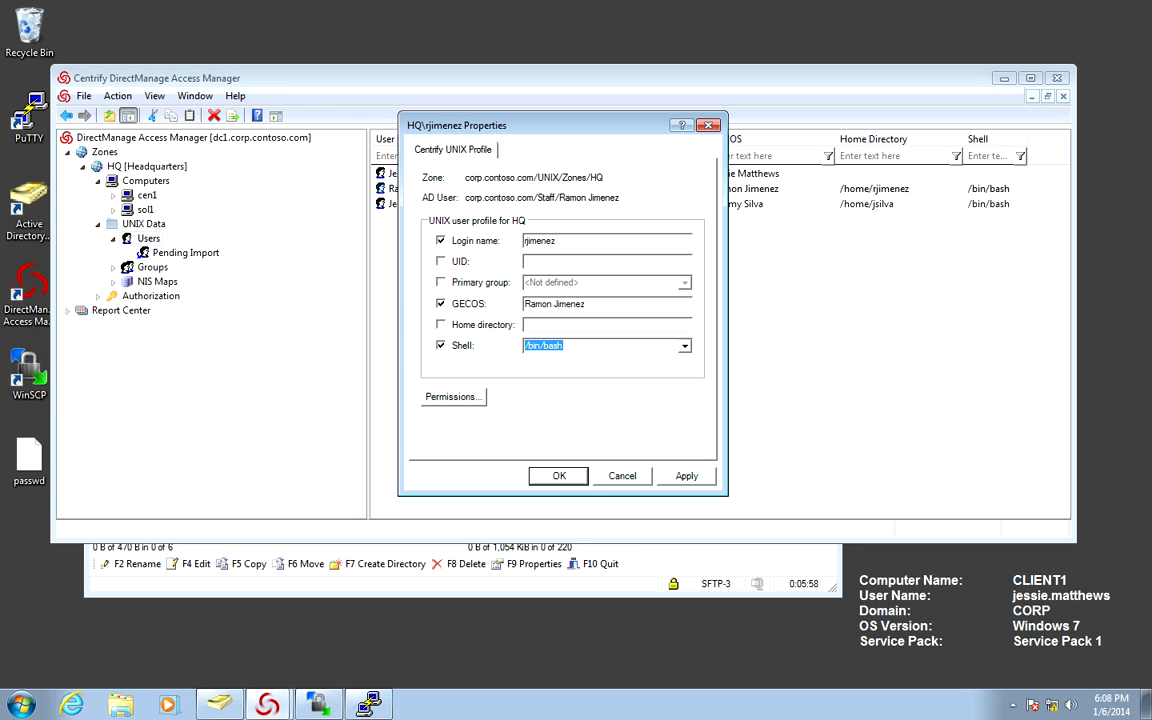
{"action": "left_click", "coordinate": [441, 345]}
{"action": "key", "text": "Return"}
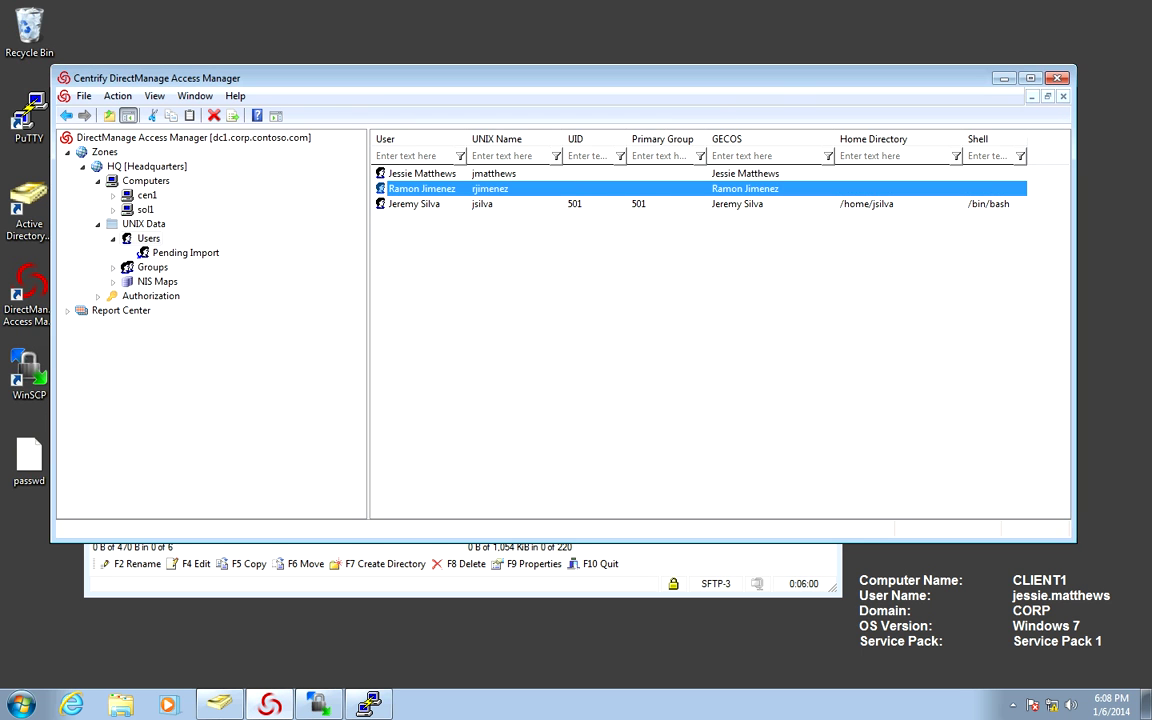
Clear UID, primary group, home directory and shell from the third user's profile.
{"action": "key", "text": "Down"}
{"action": "key", "text": "Return"}
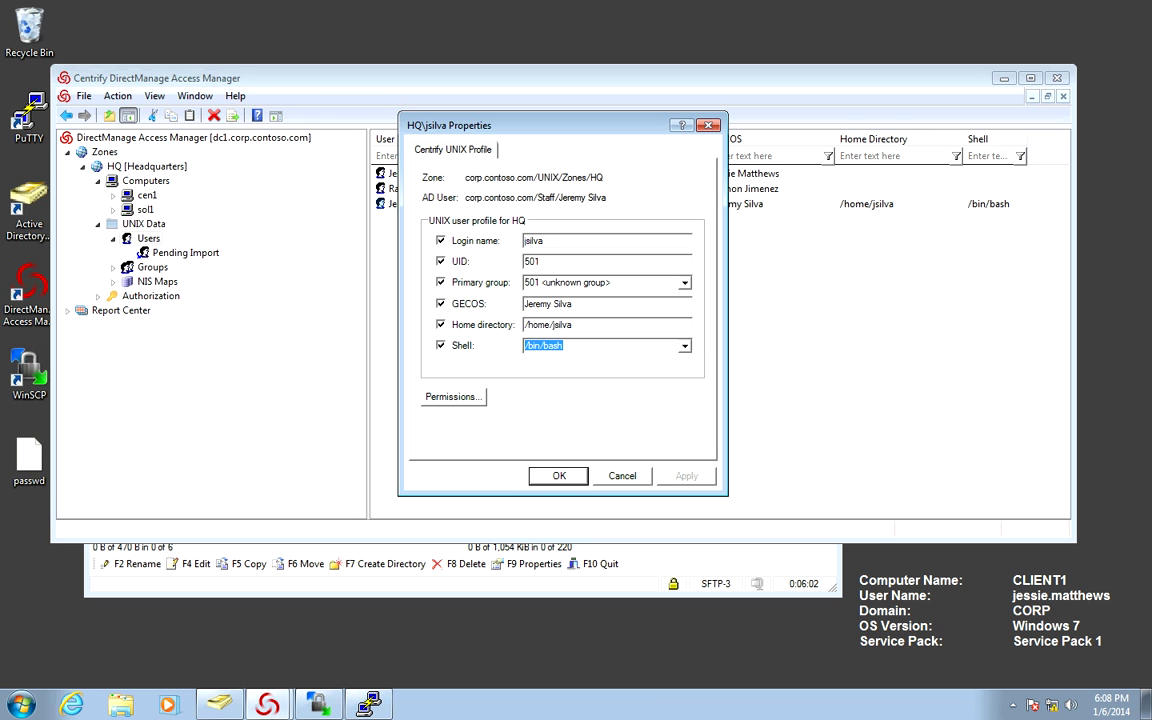
{"action": "left_click", "coordinate": [441, 261]}
{"action": "left_click", "coordinate": [441, 282]}
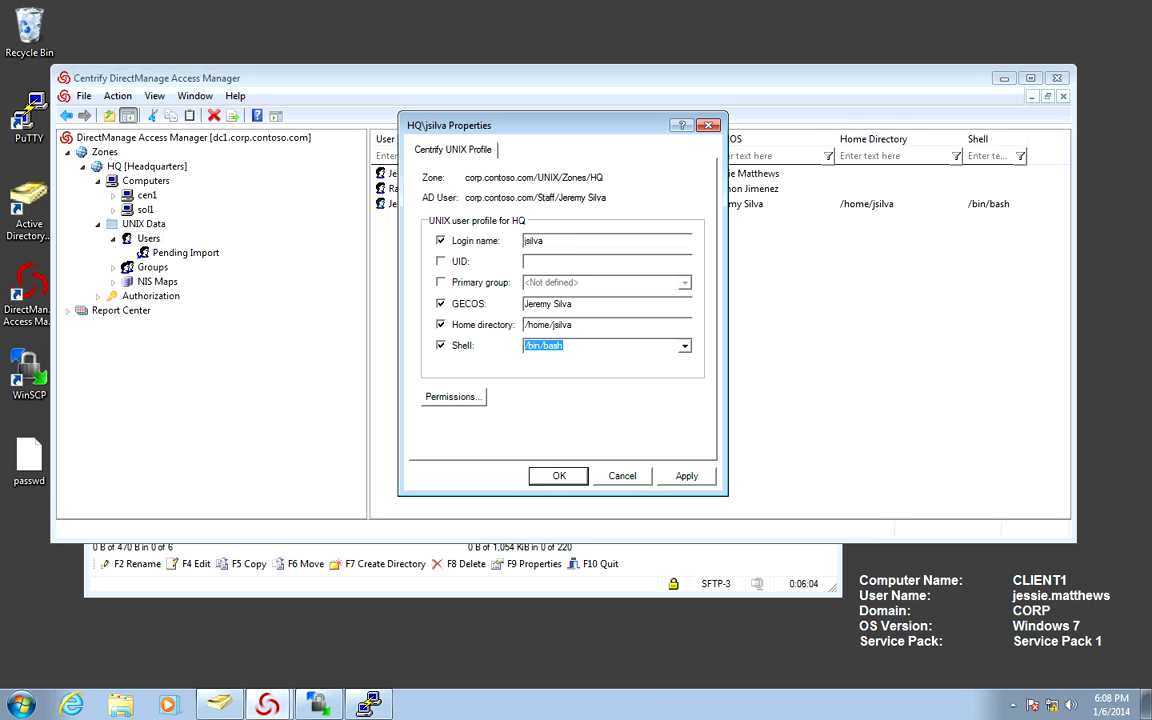
{"action": "left_click", "coordinate": [441, 324]}
{"action": "left_click", "coordinate": [441, 345]}
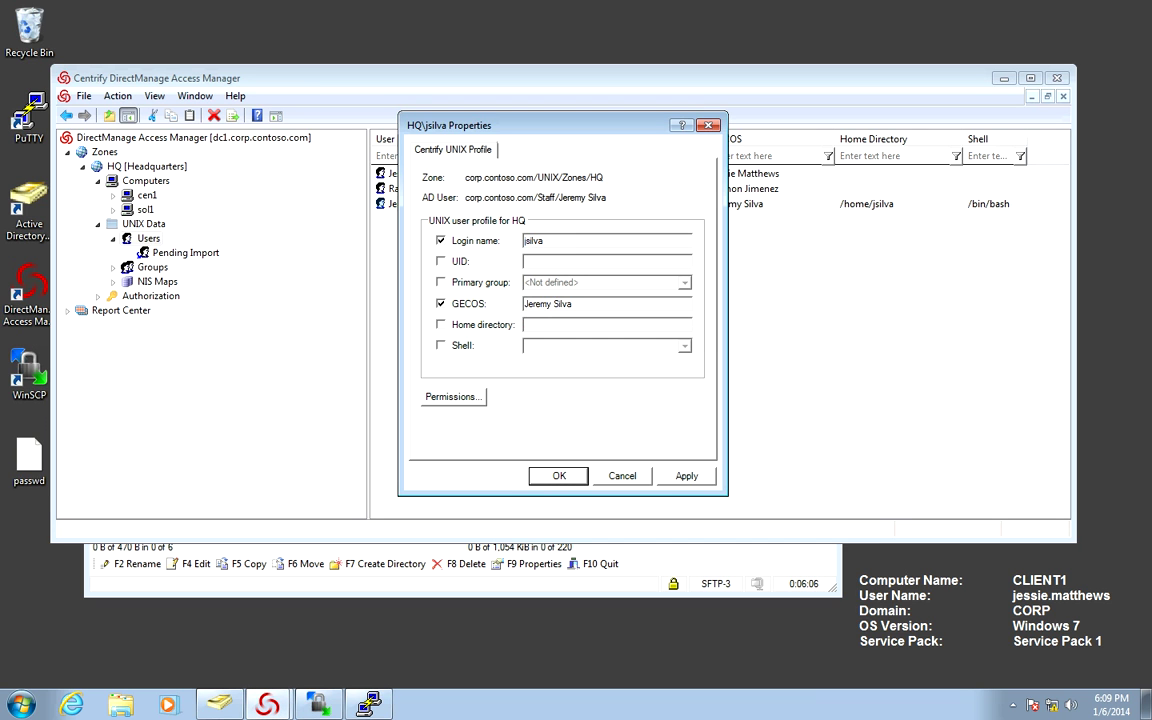
{"action": "key", "text": "Return"}
Give the first user a UID, private primary group, default home and shell, accepting the UID warning.
{"action": "double_click", "coordinate": [421, 173]}
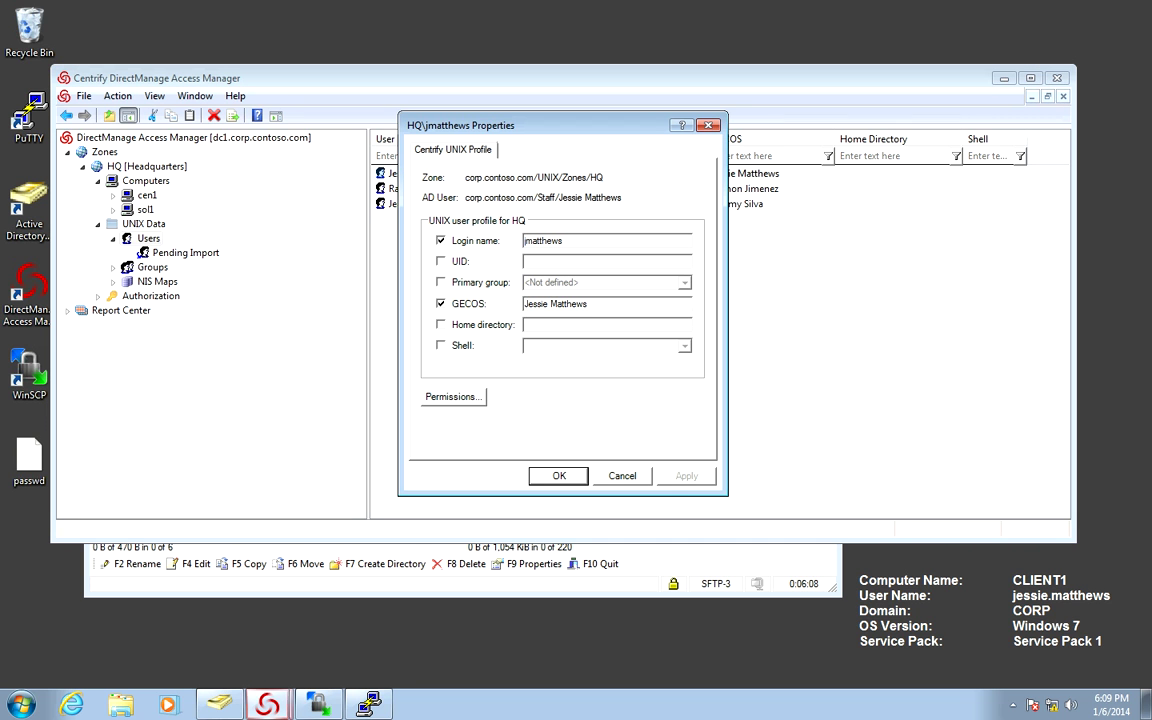
{"action": "left_click", "coordinate": [441, 261]}
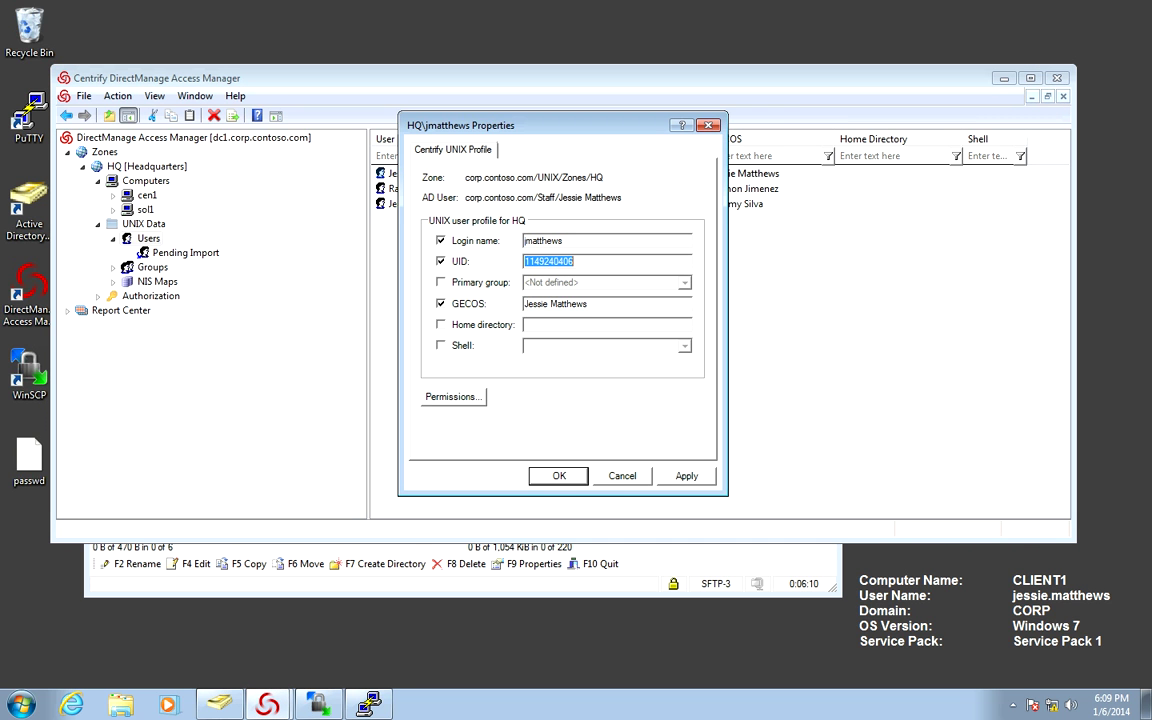
{"action": "left_click", "coordinate": [441, 282]}
{"action": "left_click", "coordinate": [441, 324]}
{"action": "left_click", "coordinate": [441, 345]}
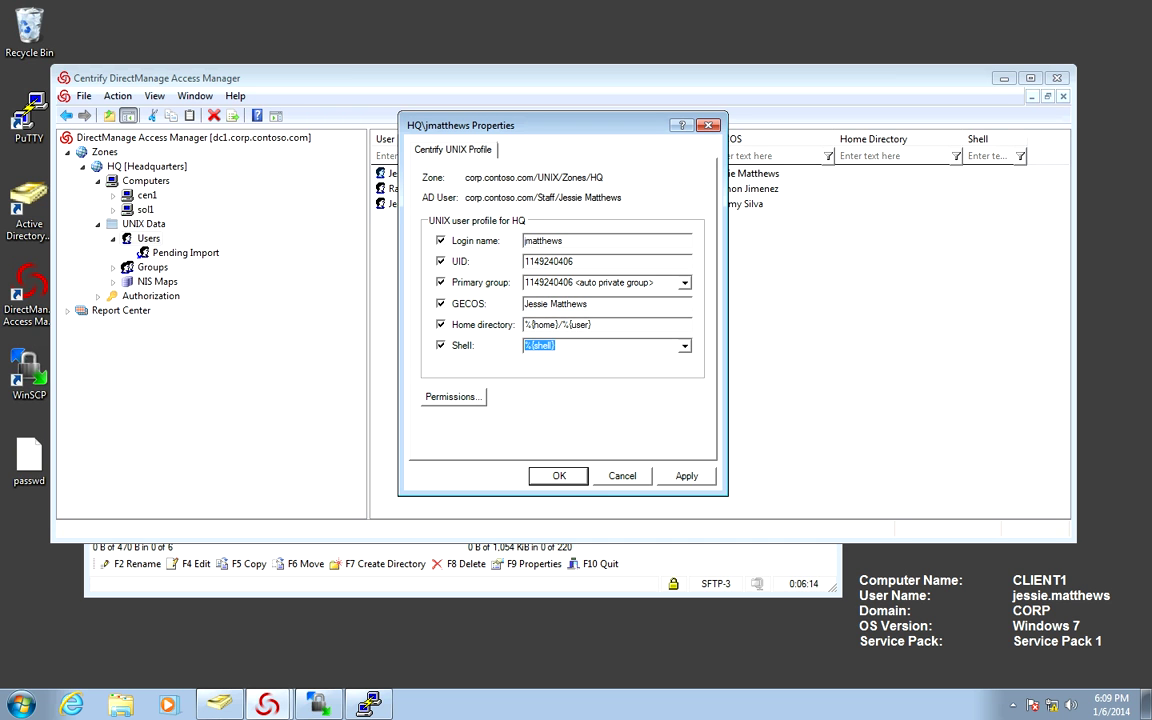
{"action": "key", "text": "Return"}
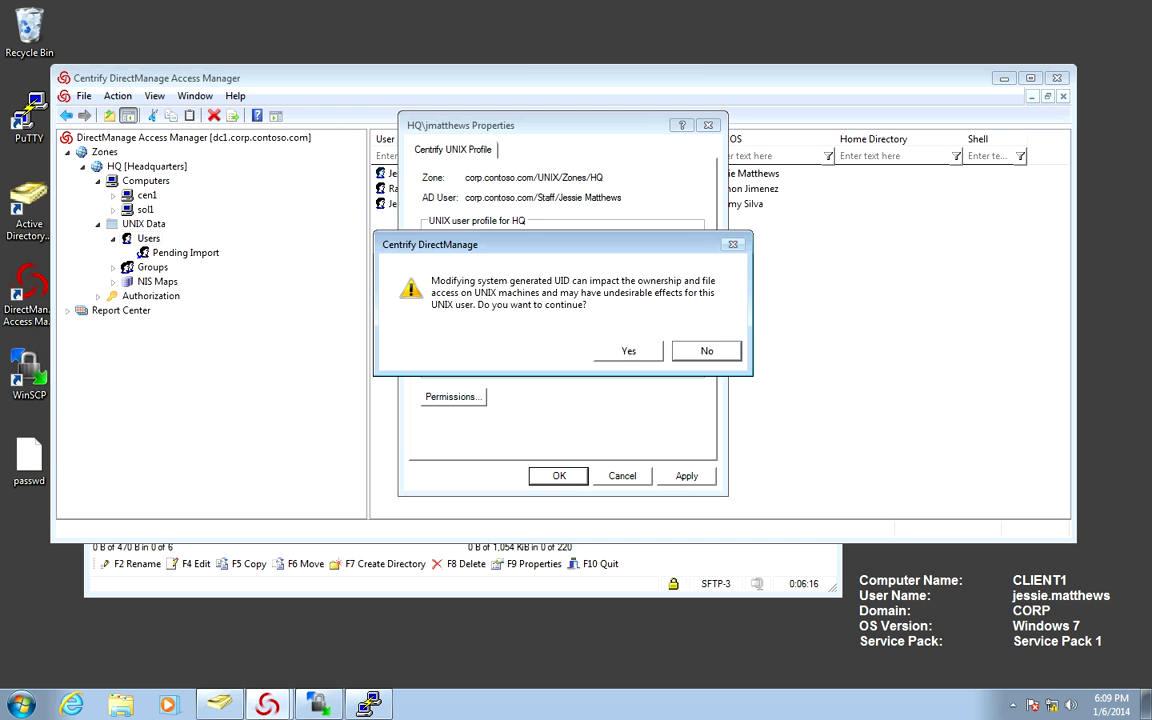
{"action": "key", "text": "y"}
Give the second user a UID, private primary group, default home and shell, accepting the UID warning.
{"action": "key", "text": "Down"}
{"action": "key", "text": "Return"}
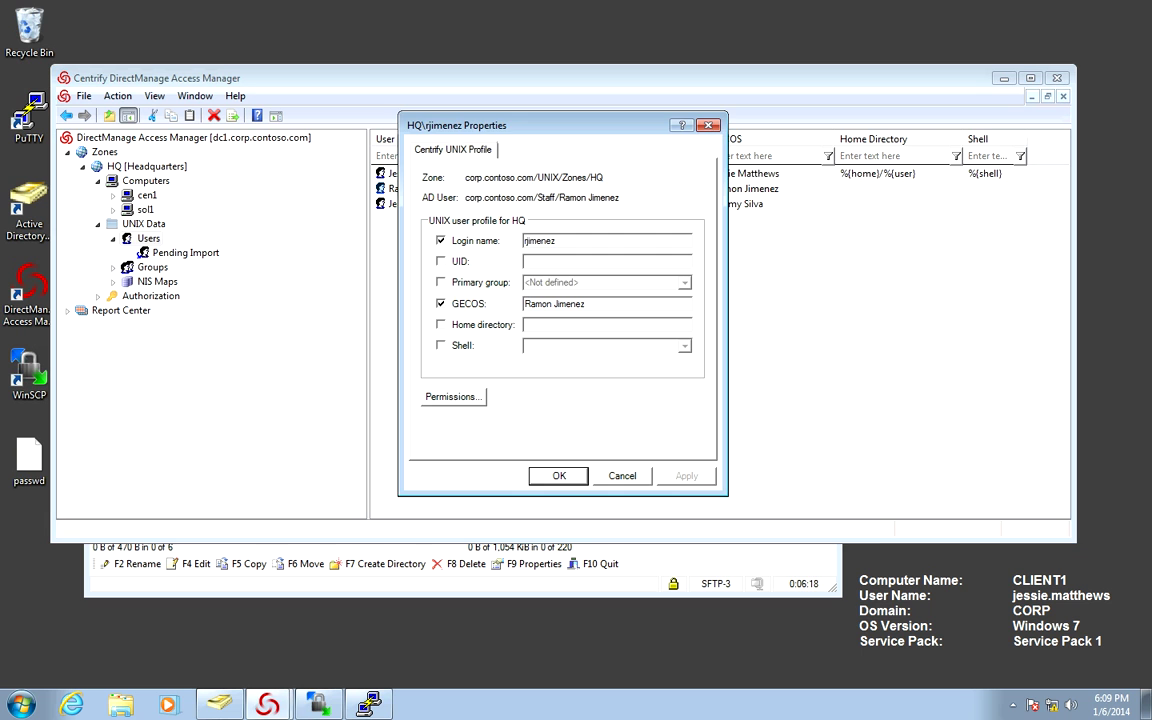
{"action": "key", "text": "alt+u"}
{"action": "key", "text": "alt+p"}
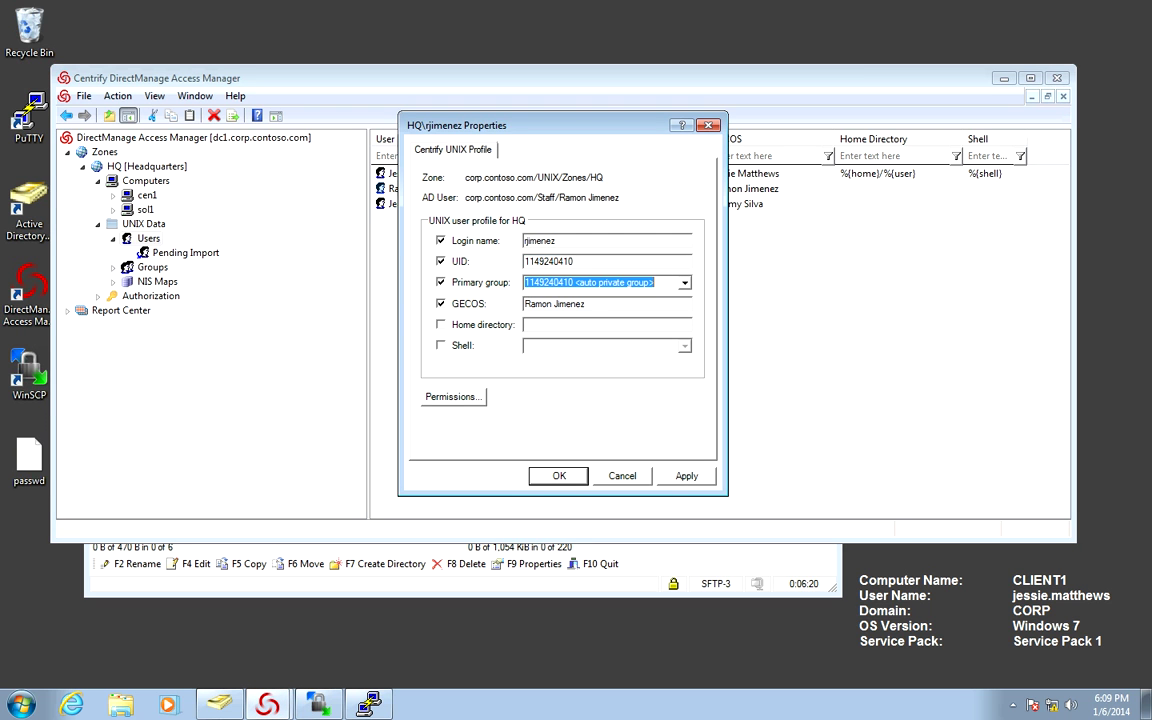
{"action": "key", "text": "alt+h"}
{"action": "key", "text": "alt+s"}
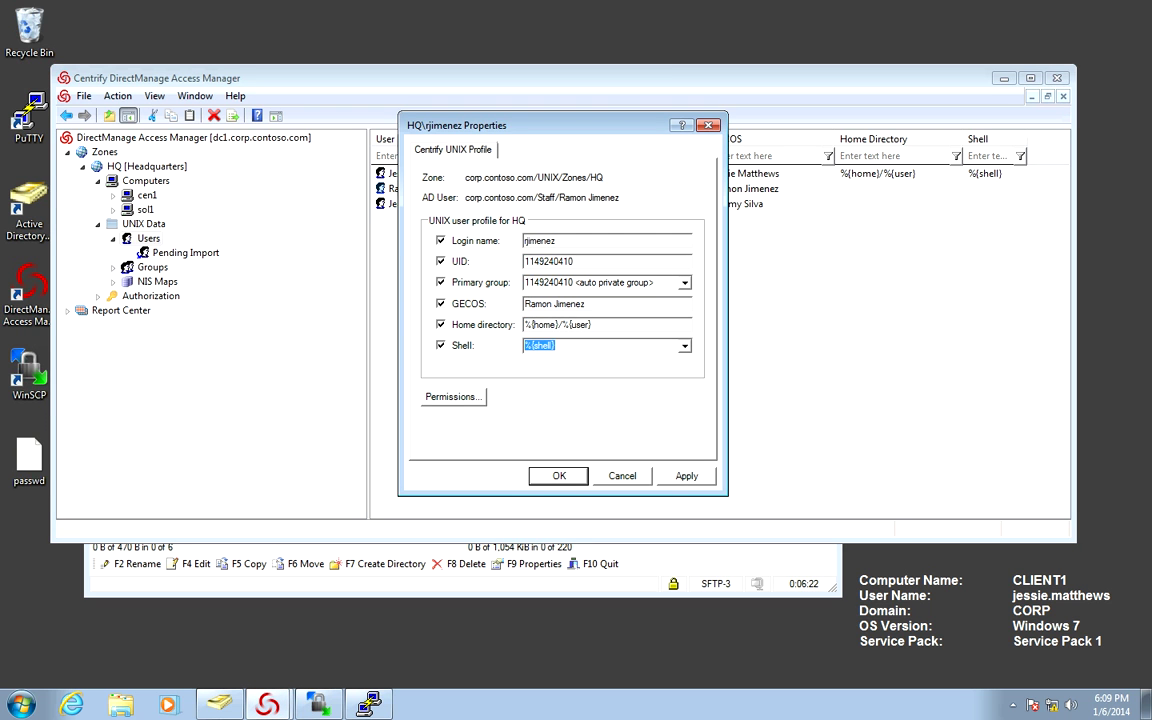
{"action": "key", "text": "Return"}
{"action": "key", "text": "alt+y"}
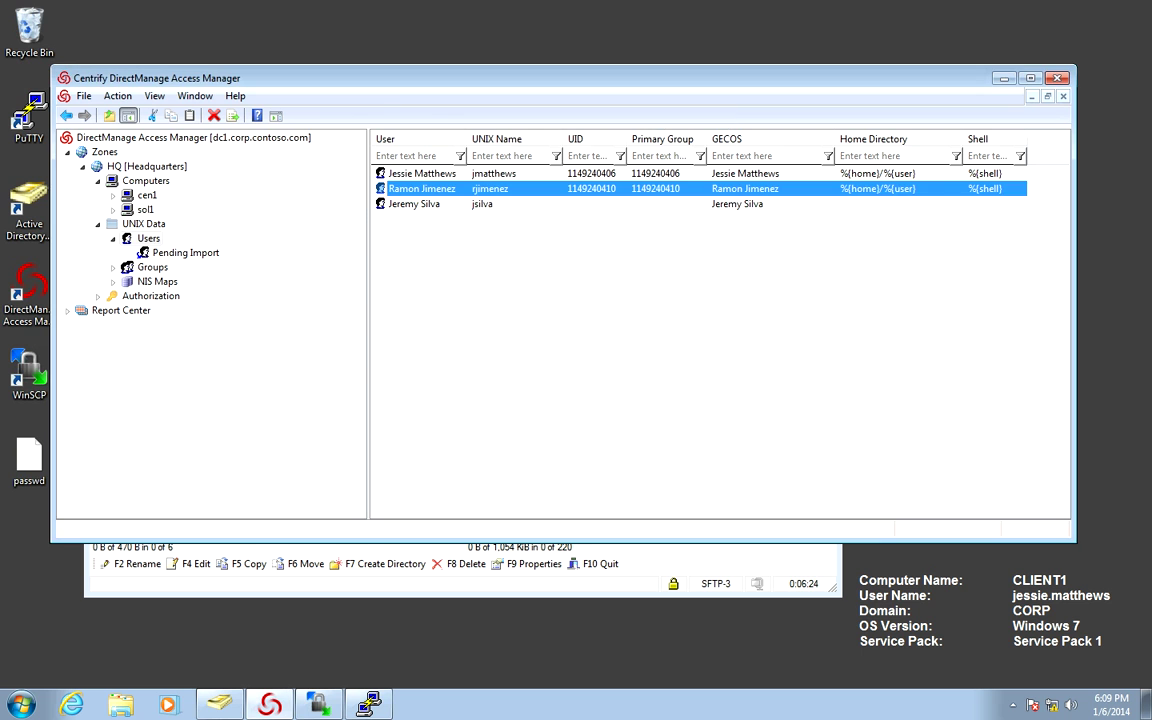
Give the third user a UID, private primary group, default home and shell, accepting the UID warning.
{"action": "key", "text": "Down"}
{"action": "key", "text": "Return"}
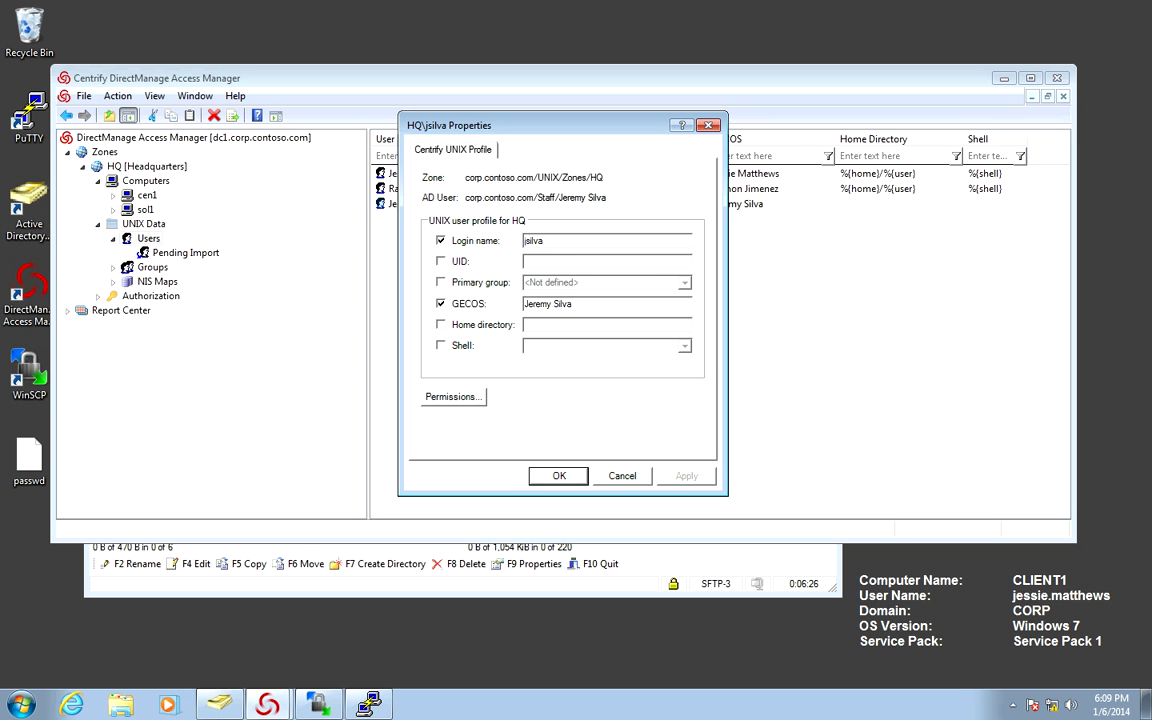
{"action": "key", "text": "Tab"}
{"action": "key", "text": "Tab"}
{"action": "key", "text": "Tab"}
{"action": "key", "text": "space"}
{"action": "key", "text": "Tab"}
{"action": "key", "text": "Tab"}
{"action": "key", "text": "Tab"}
{"action": "key", "text": "space"}
{"action": "key", "text": "Tab"}
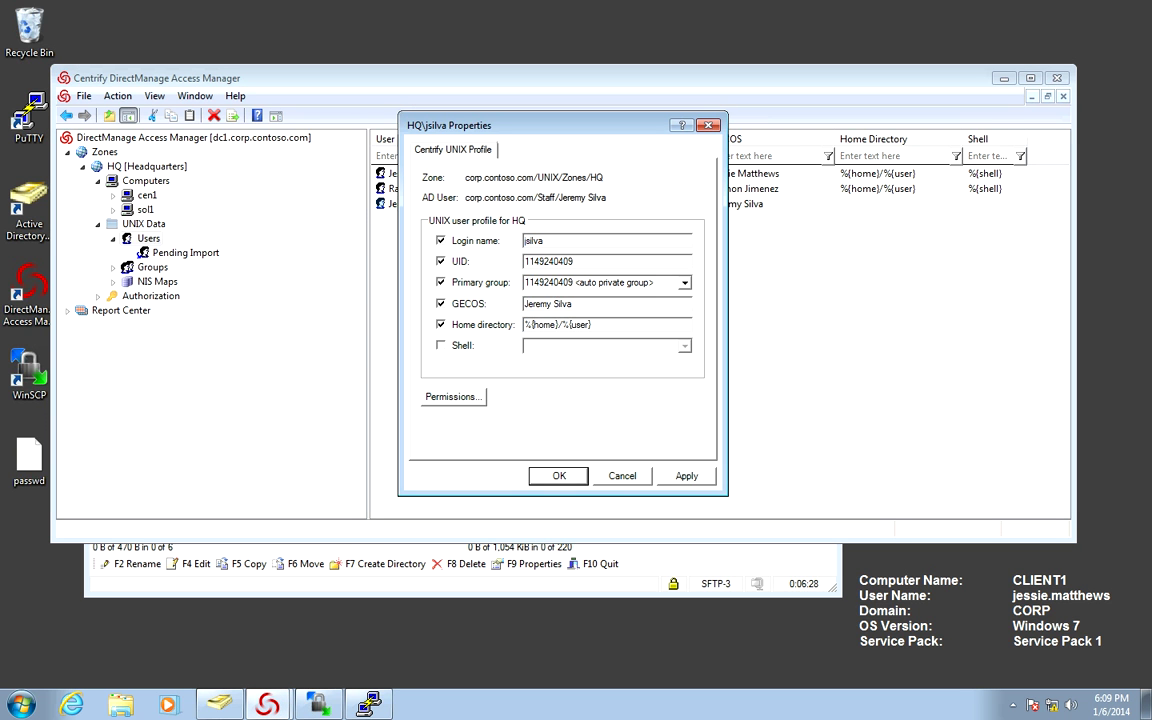
{"action": "key", "text": "space"}
{"action": "key", "text": "Return"}
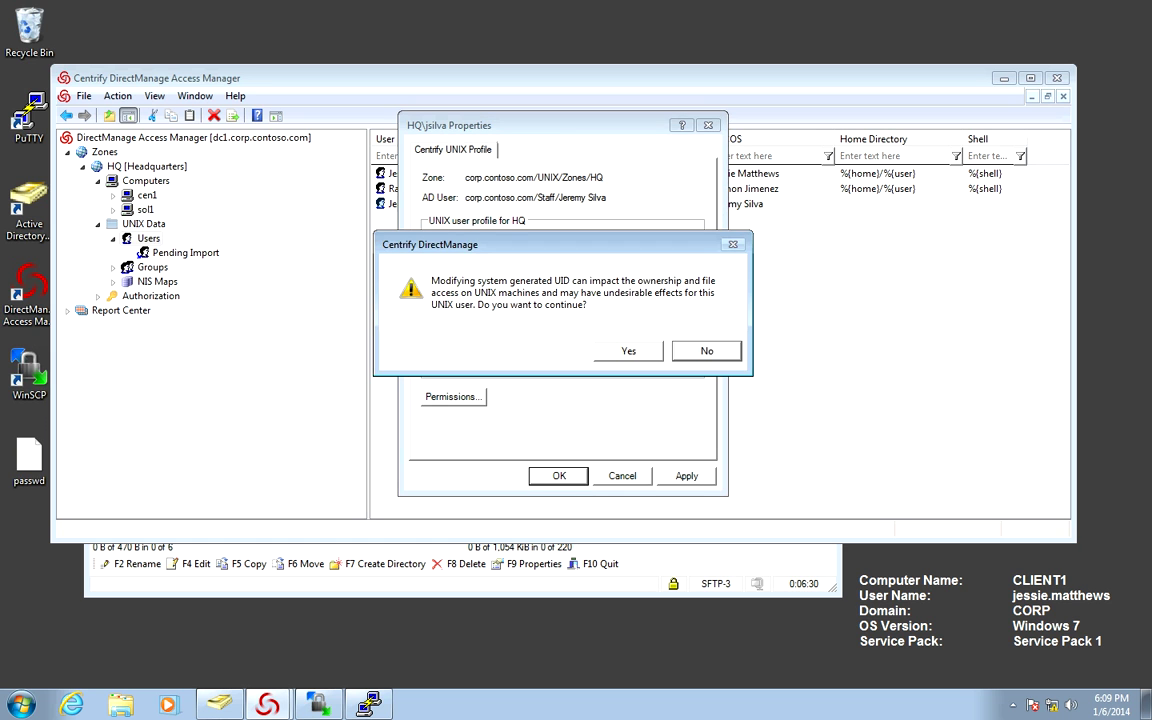
{"action": "key", "text": "alt+y"}
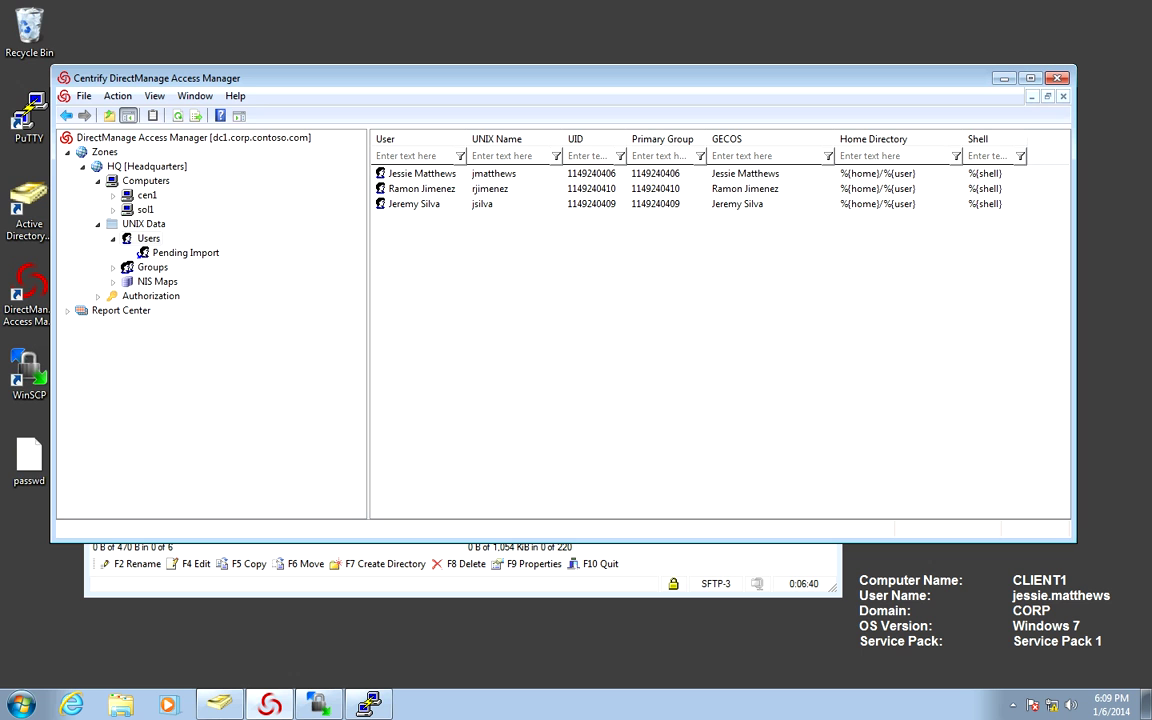
{"action": "right_click", "coordinate": [446, 177]}
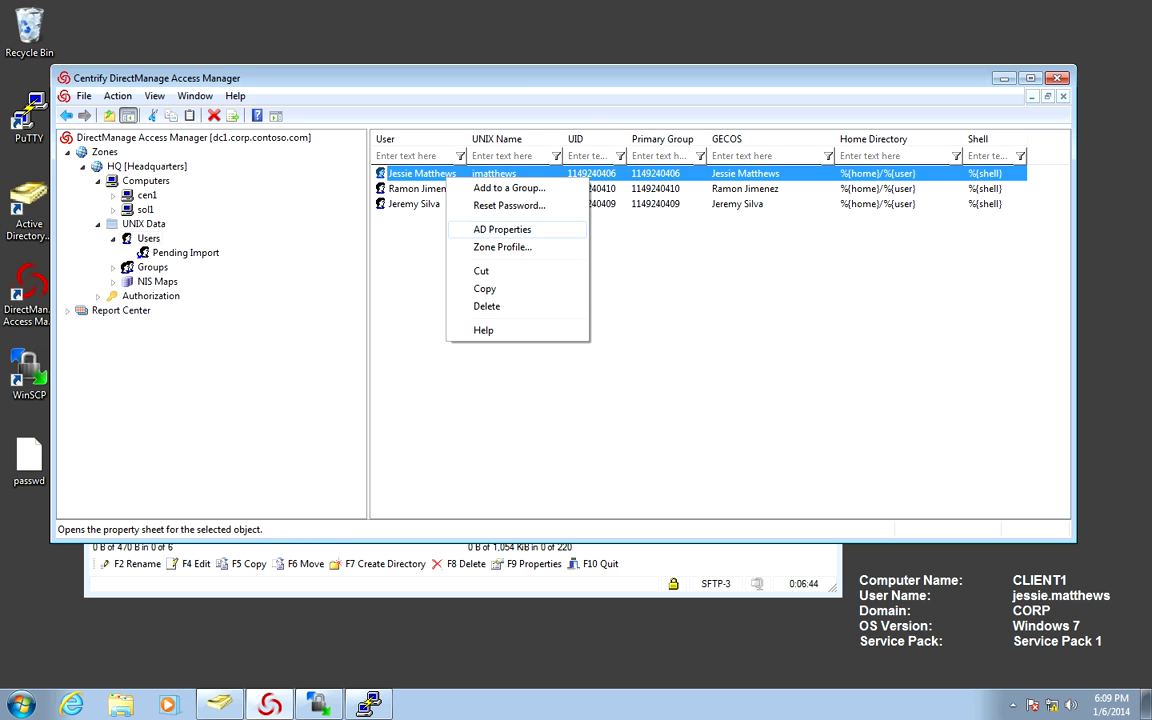
{"action": "left_click", "coordinate": [502, 229]}
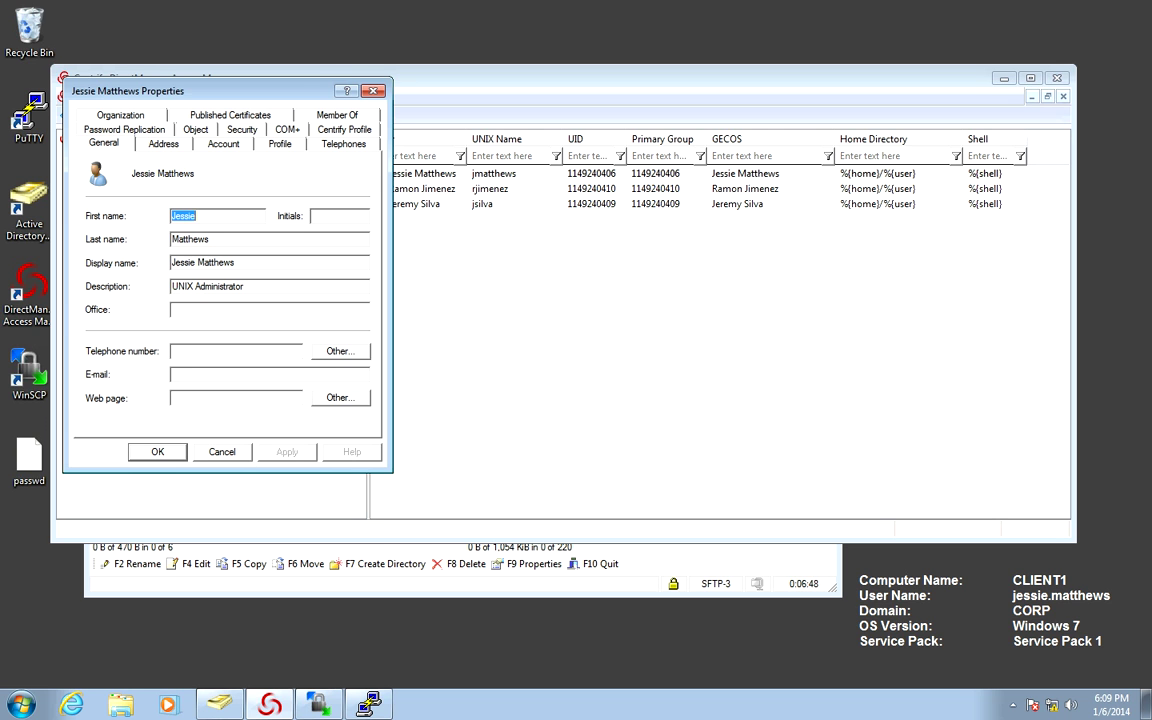
{"action": "left_click", "coordinate": [337, 114]}
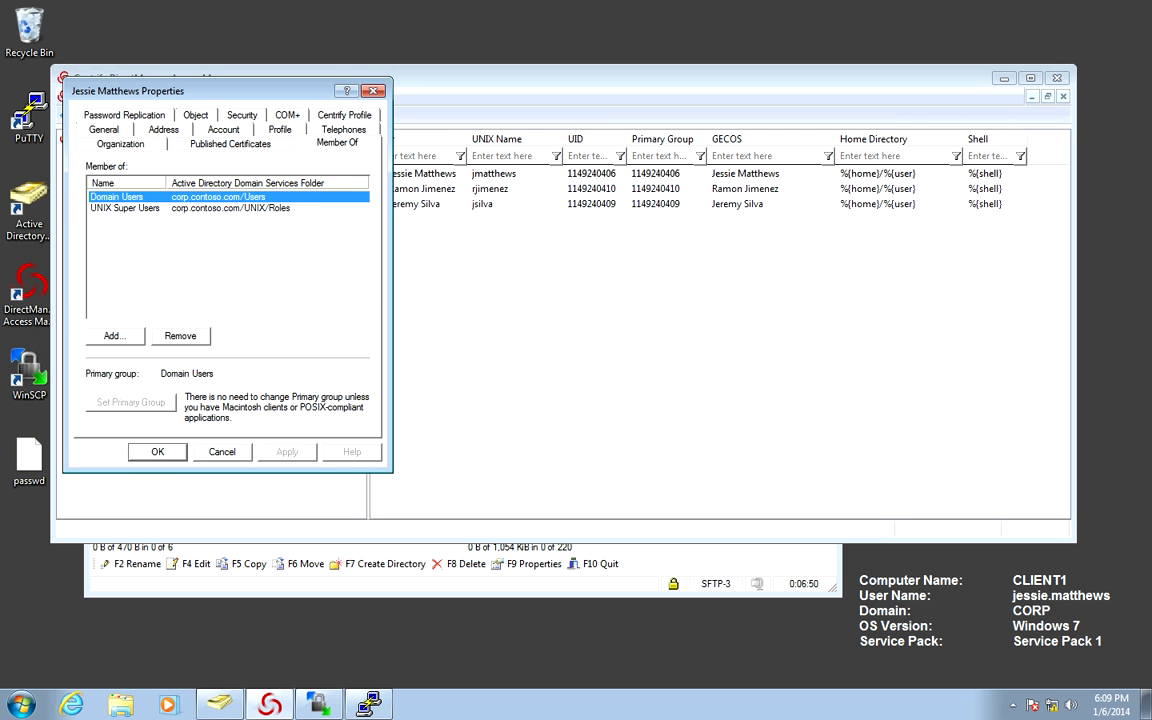
{"action": "left_click_drag", "start_coordinate": [166, 183], "coordinate": [183, 183]}
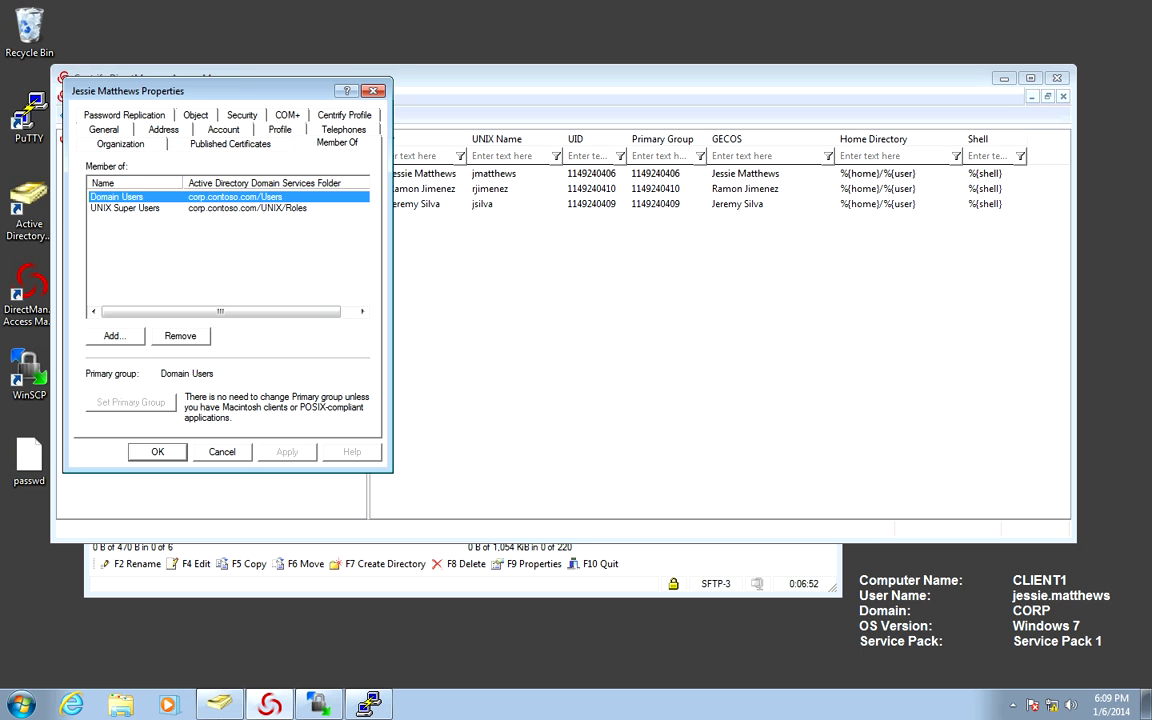
{"action": "key", "text": "Escape"}
{"action": "right_click", "coordinate": [405, 189]}
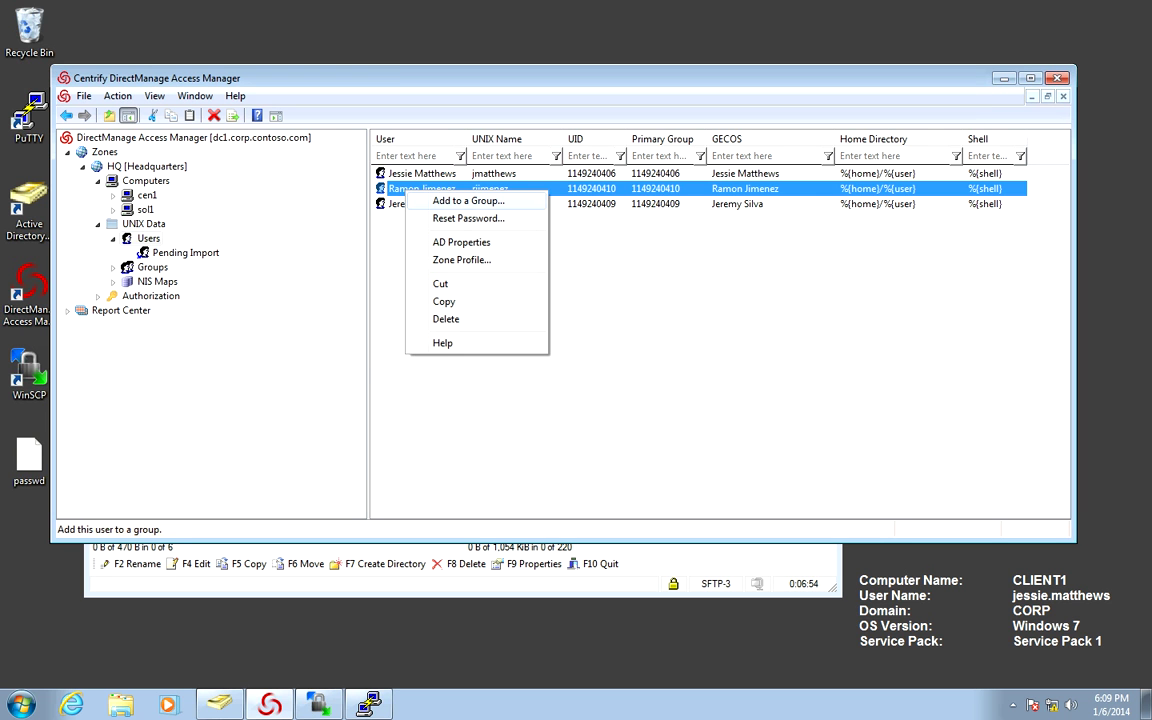
{"action": "key", "text": "Return"}
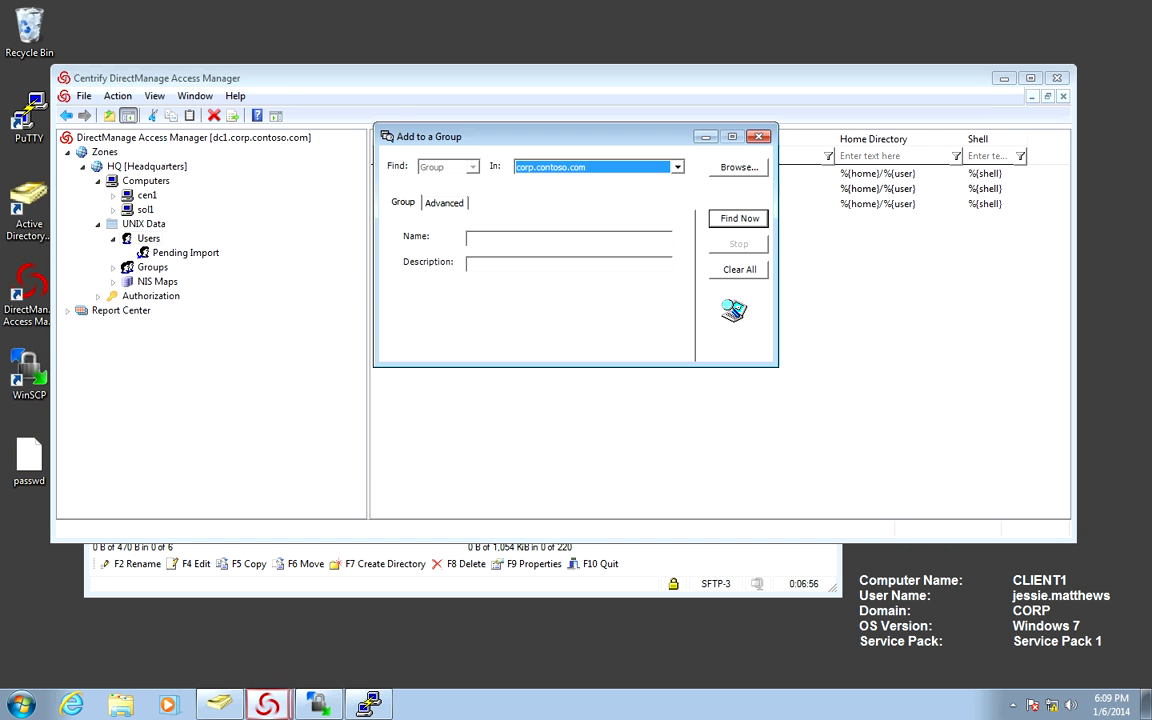
{"action": "type", "text": "unix data"}
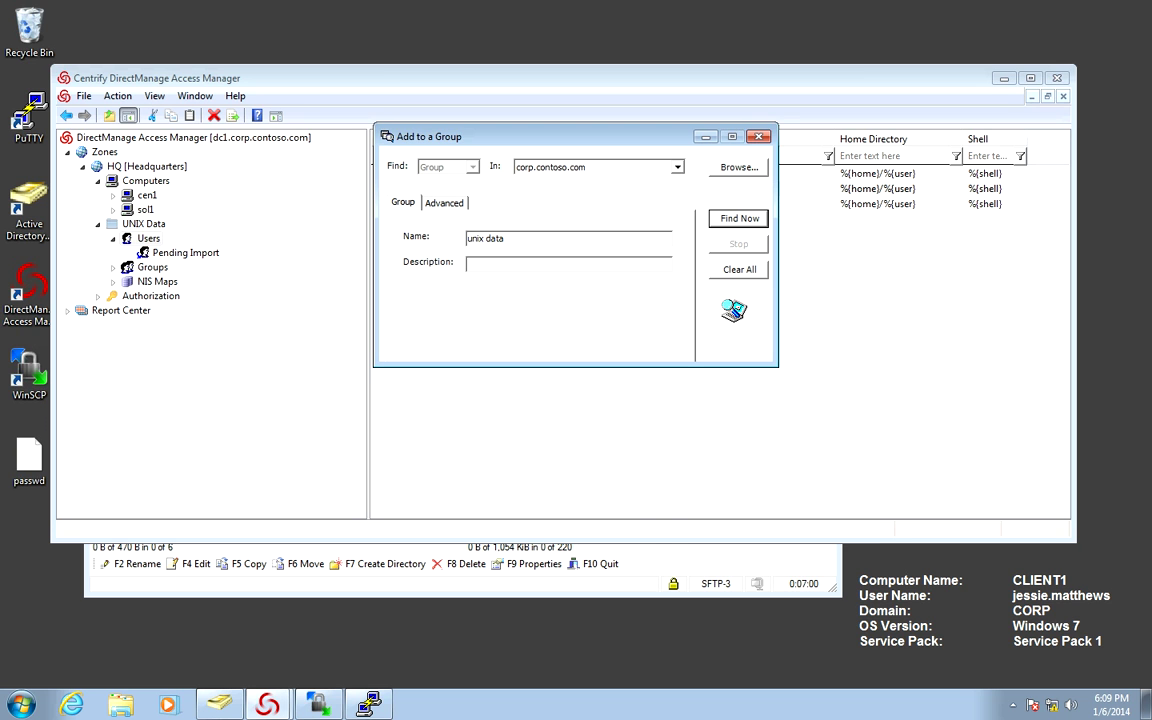
{"action": "key", "text": "Return"}
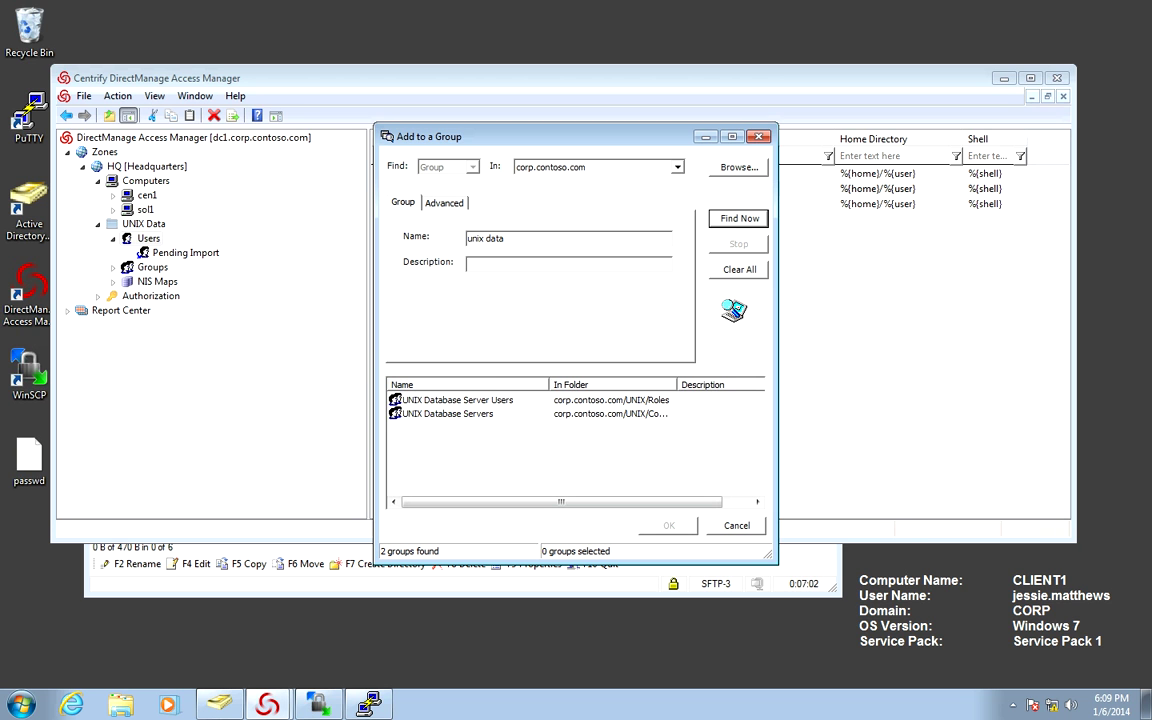
{"action": "double_click", "coordinate": [457, 399]}
{"action": "key", "text": "Return"}
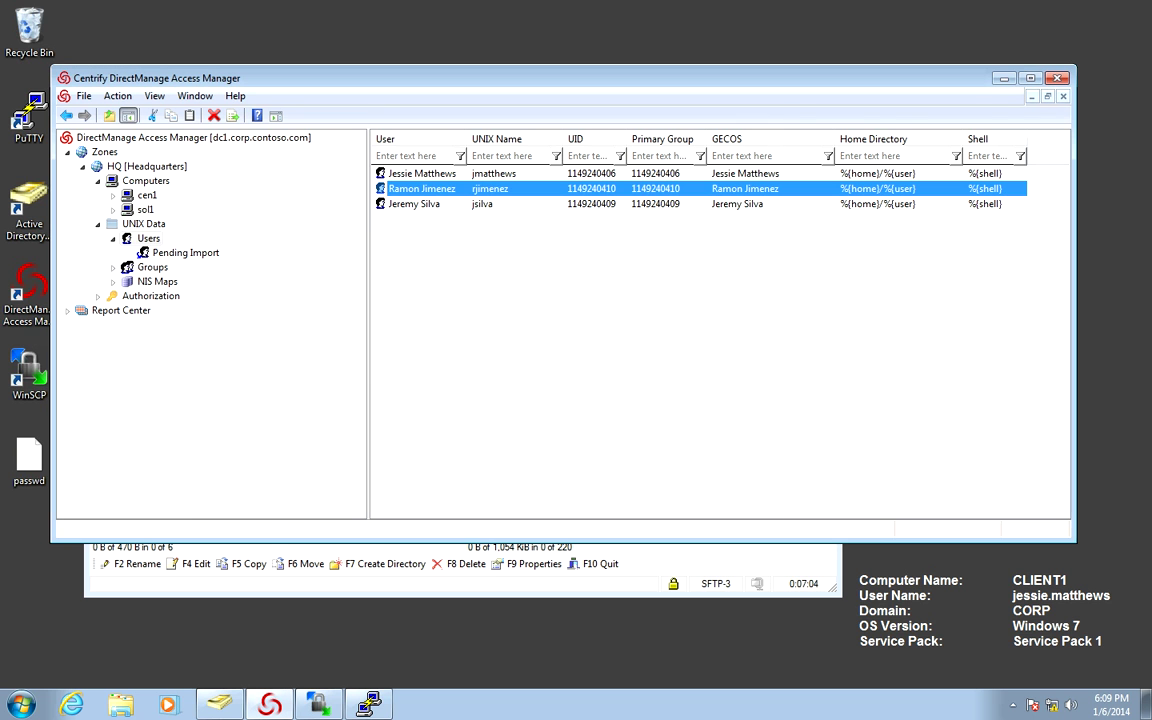
{"action": "right_click", "coordinate": [453, 204]}
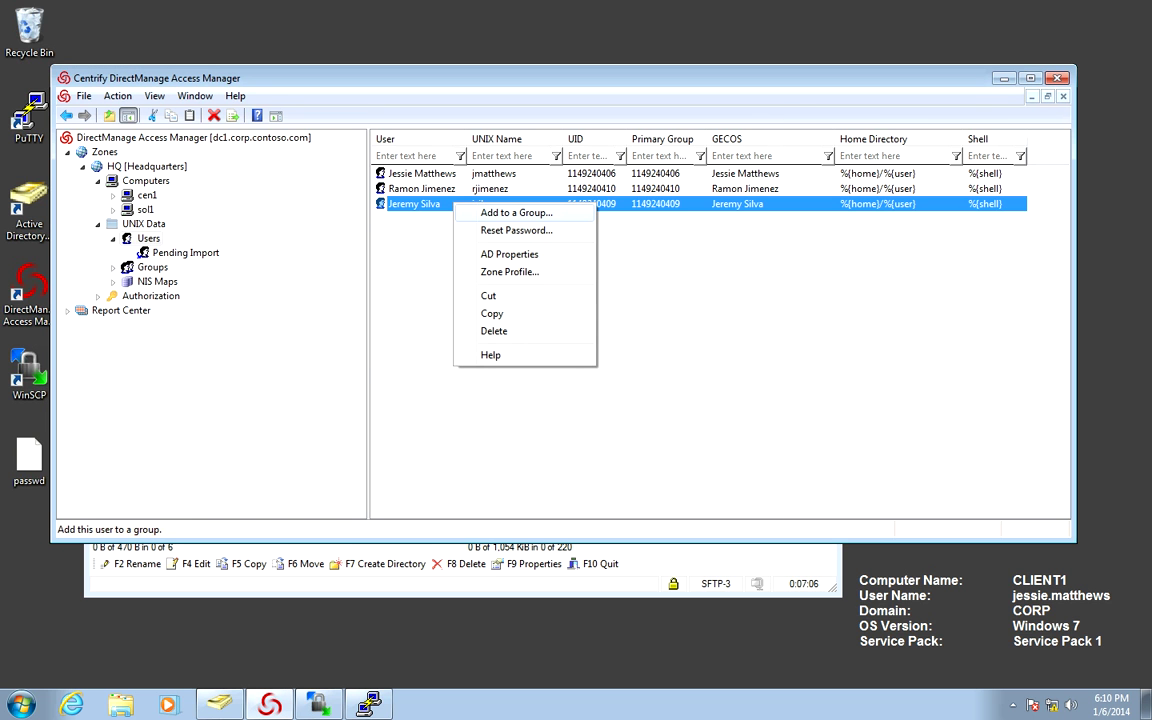
{"action": "key", "text": "Return"}
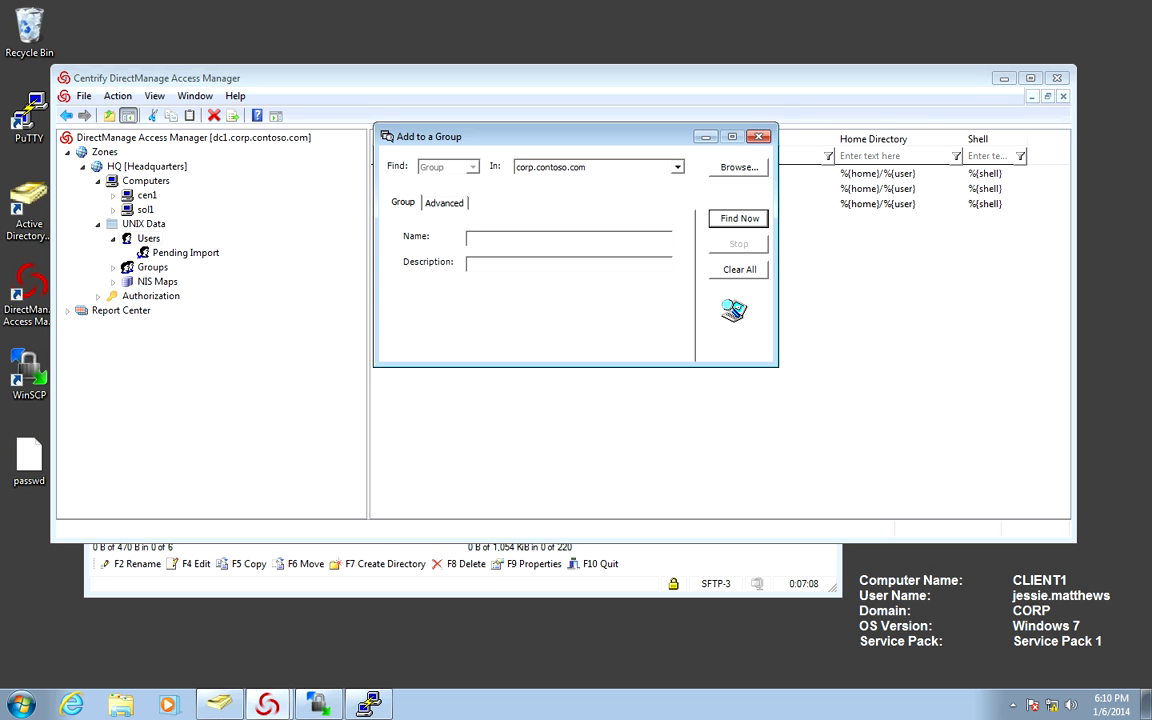
{"action": "type", "text": "unix data"}
{"action": "key", "text": "Return"}
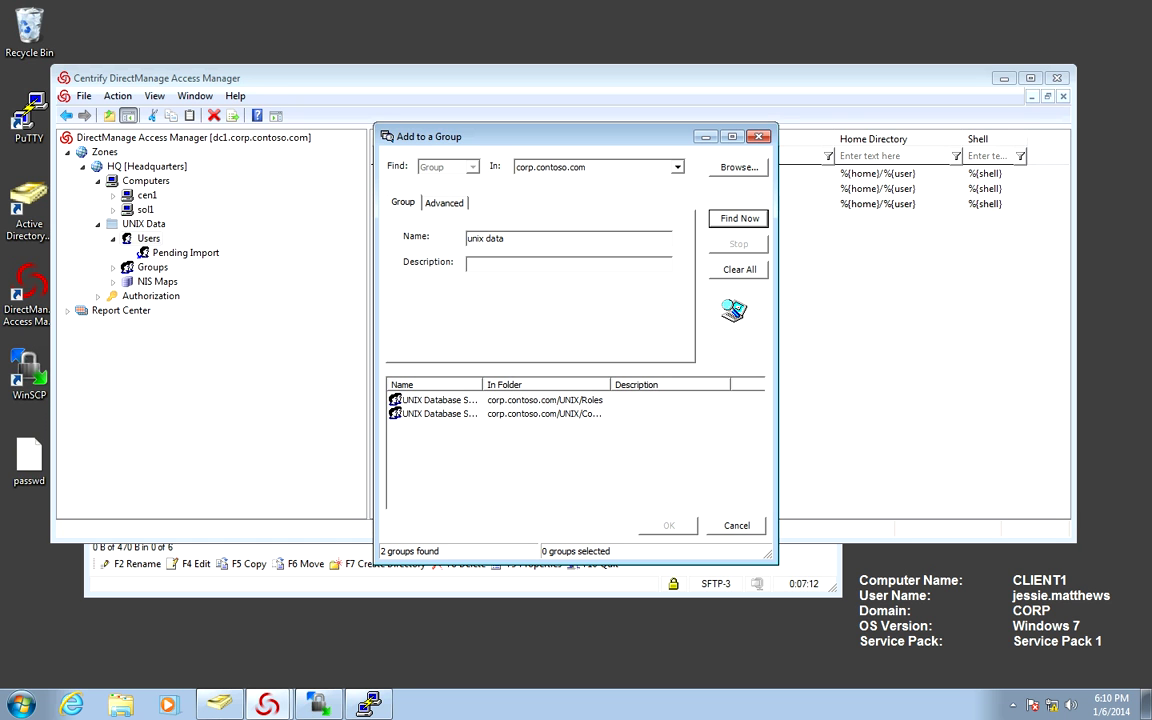
{"action": "double_click", "coordinate": [457, 399]}
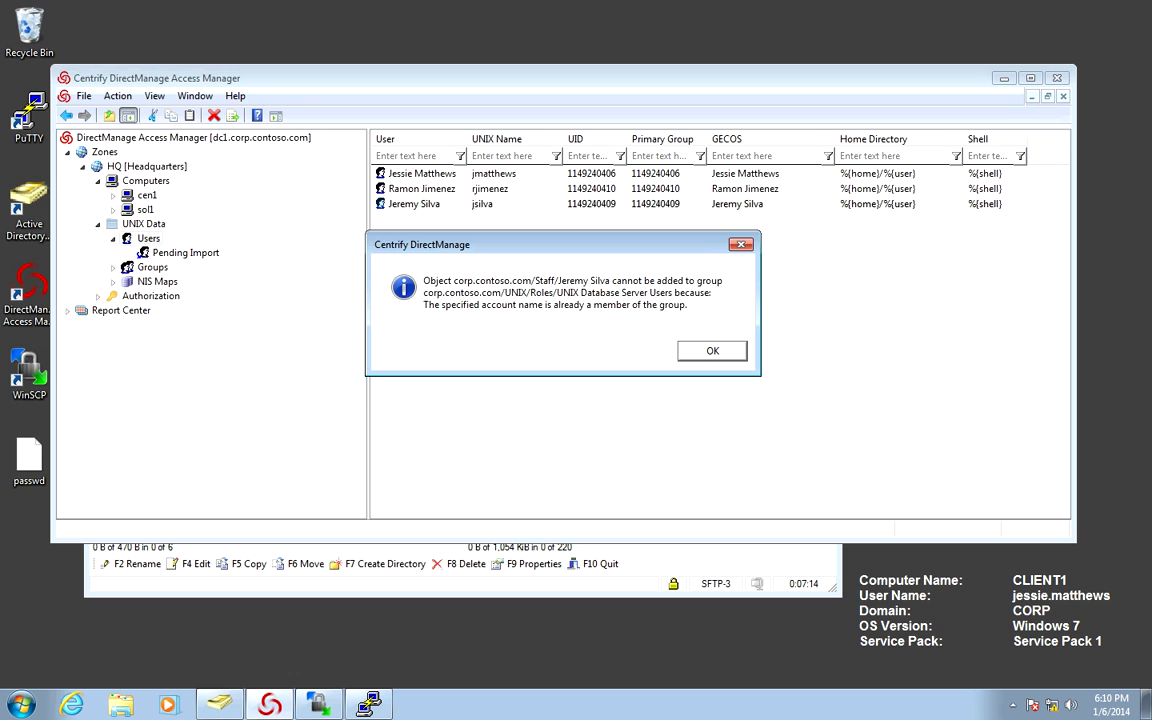
{"action": "key", "text": "Return"}
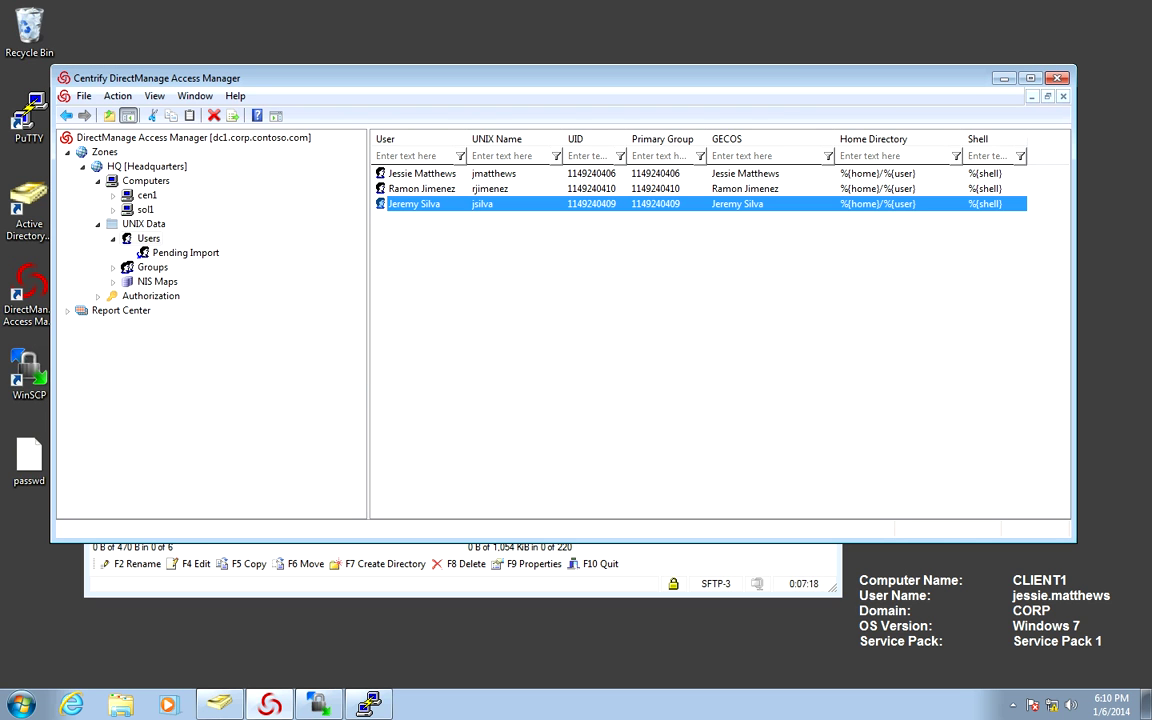
Back in the cen1 terminal, list the AD users with adquery user.
{"action": "key", "text": "alt+Tab"}
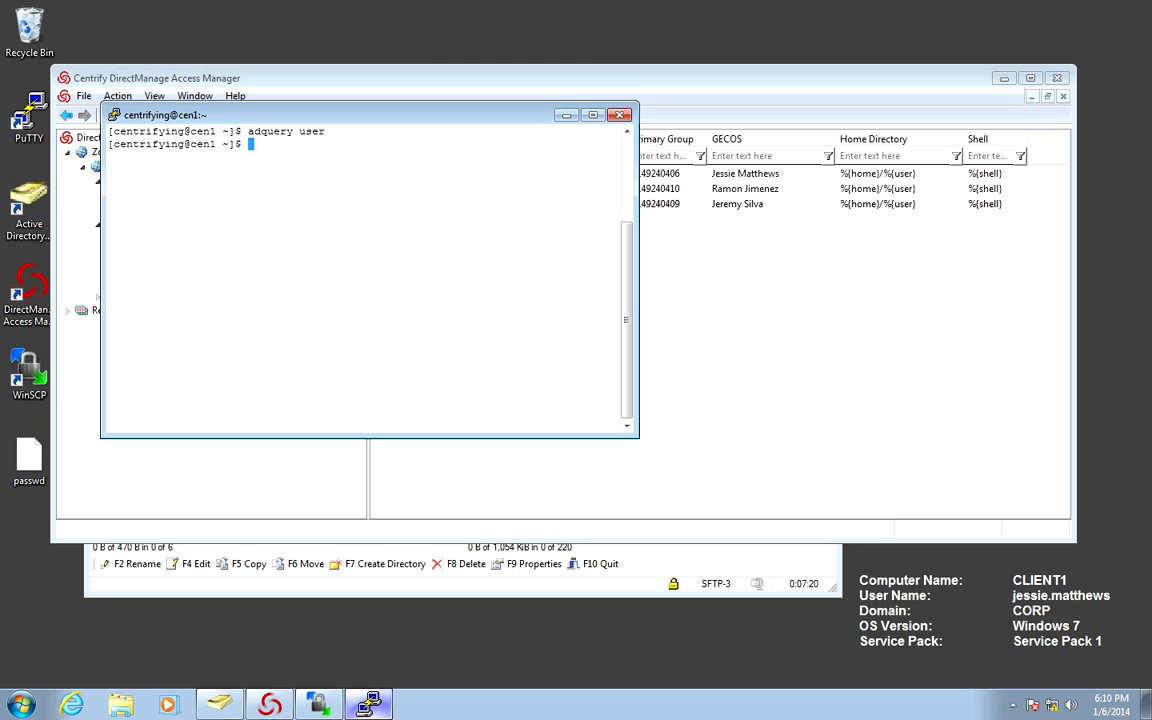
{"action": "key", "text": "Up"}
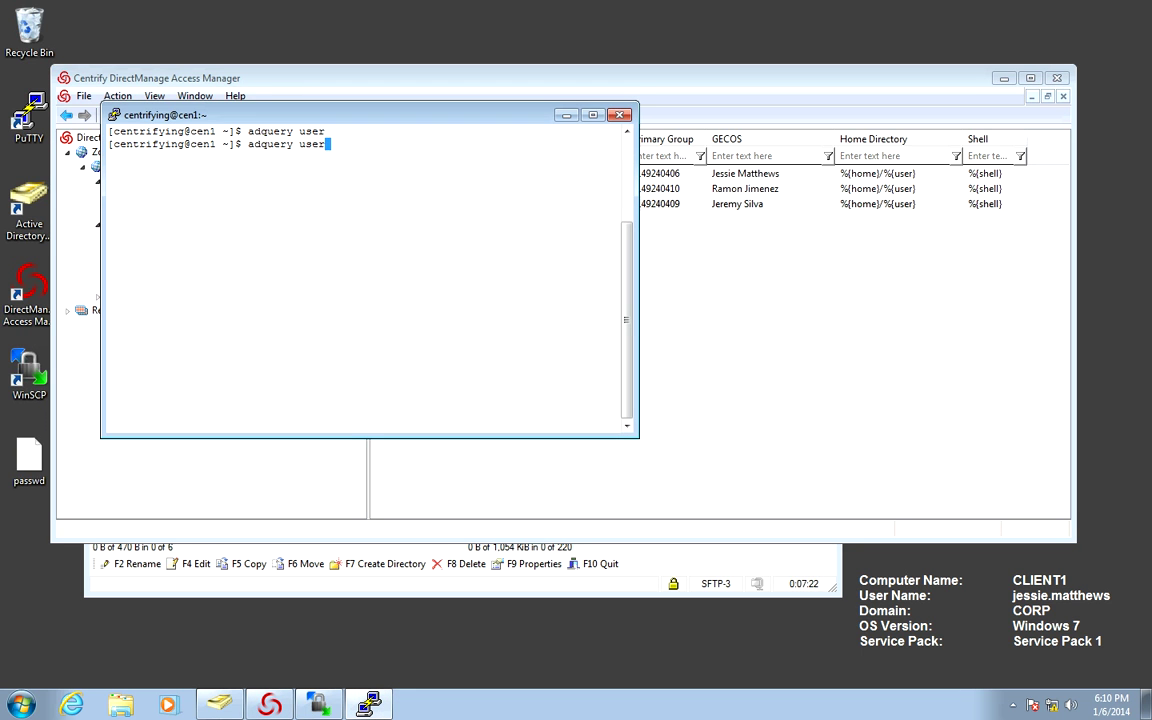
{"action": "key", "text": "Down"}
{"action": "type", "text": "sudo adflush"}
{"action": "key", "text": "Up"}
{"action": "key", "text": "Up"}
{"action": "key", "text": "Down"}
{"action": "key", "text": "Return"}
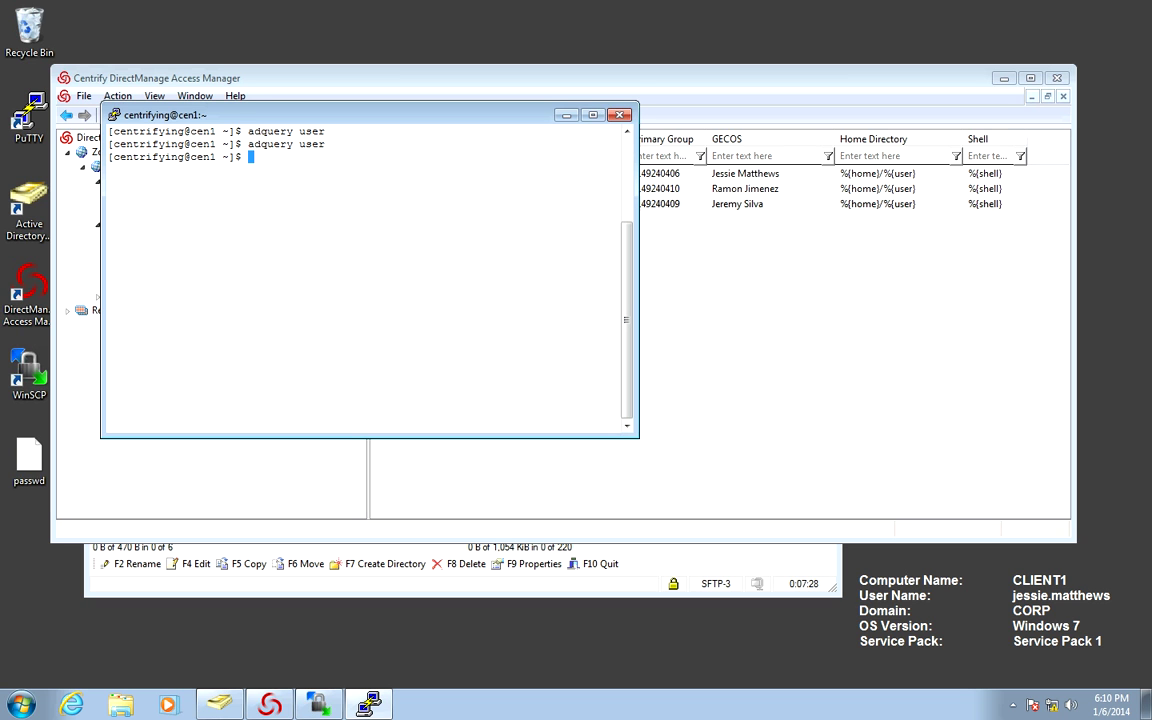
Run sudo adflush, rerun adquery user, then check /home numeric owners with ls -ln /home.
{"action": "key", "text": "Up"}
{"action": "key", "text": "Up"}
{"action": "key", "text": "Up"}
{"action": "key", "text": "Return"}
{"action": "key", "text": "Up"}
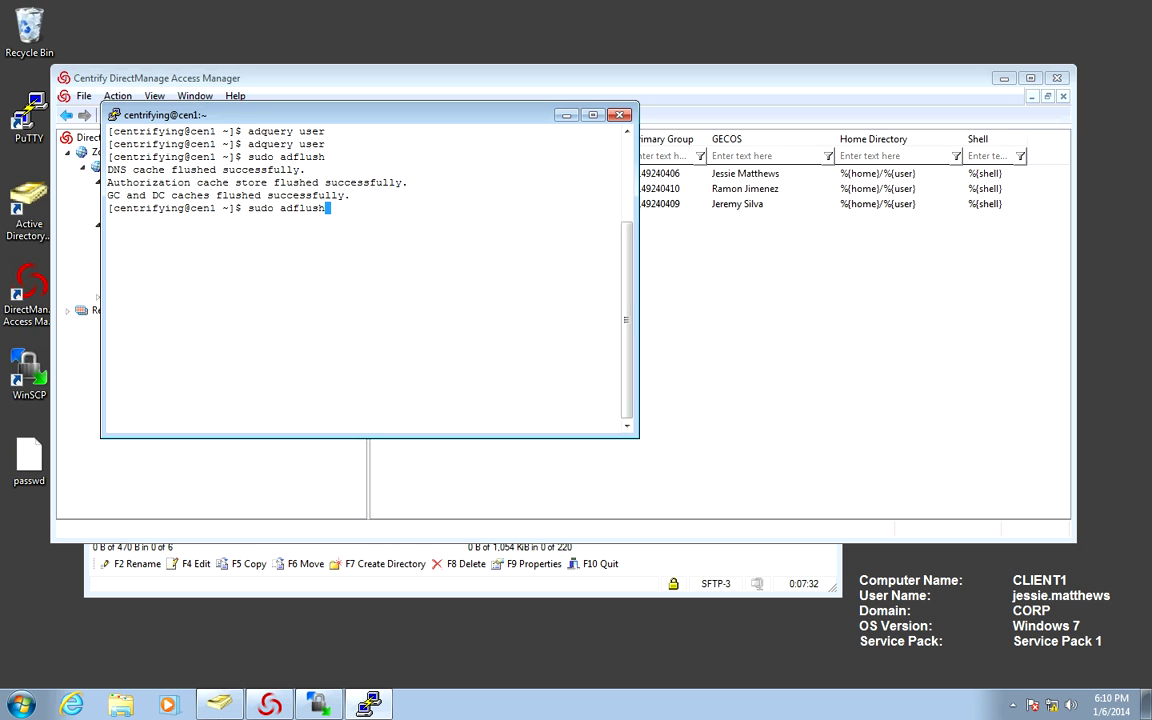
{"action": "key", "text": "Up"}
{"action": "key", "text": "Return"}
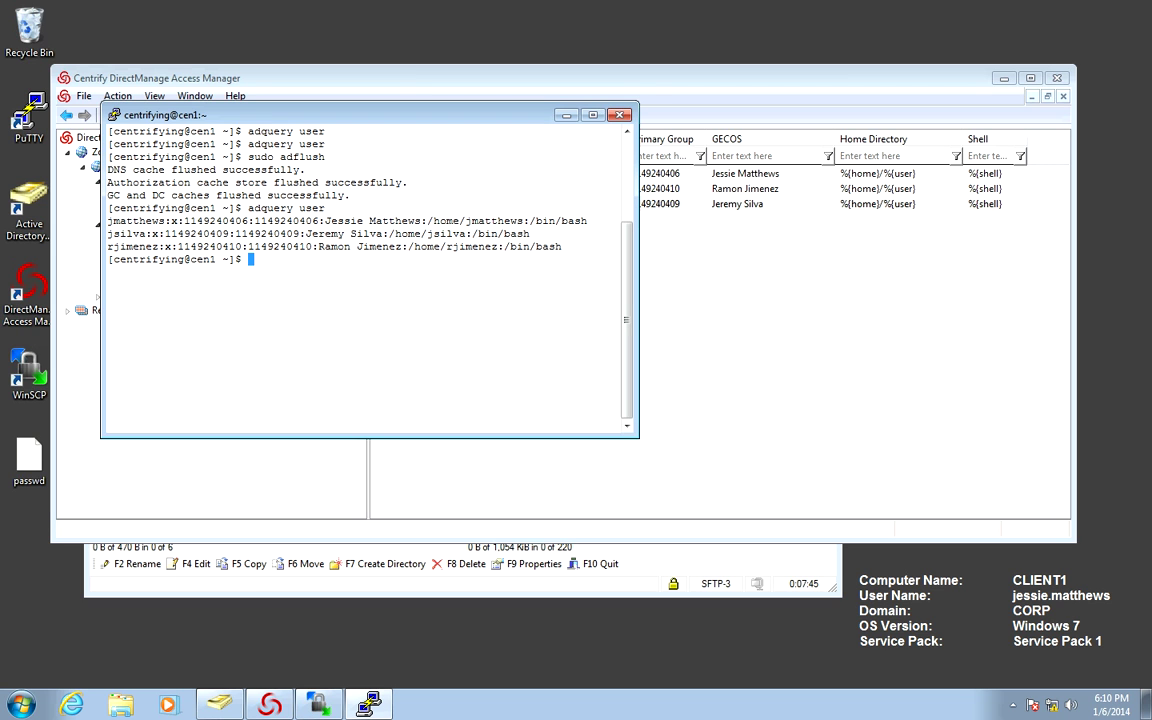
{"action": "type", "text": "ls -ln /home"}
{"action": "key", "text": "Return"}
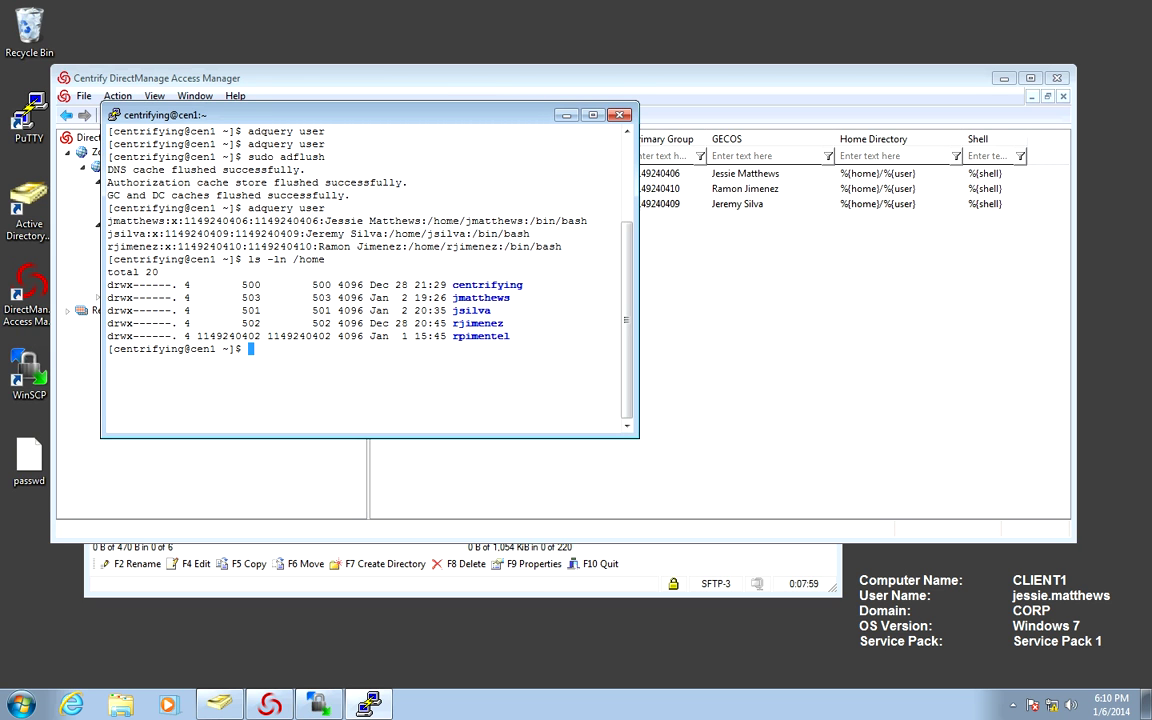
Run sudo /usr/share/centrifydc/bin/adfixid -c -V /home and review its output of 25 files changed.
{"action": "type", "text": "clear"}
{"action": "key", "text": "Return"}
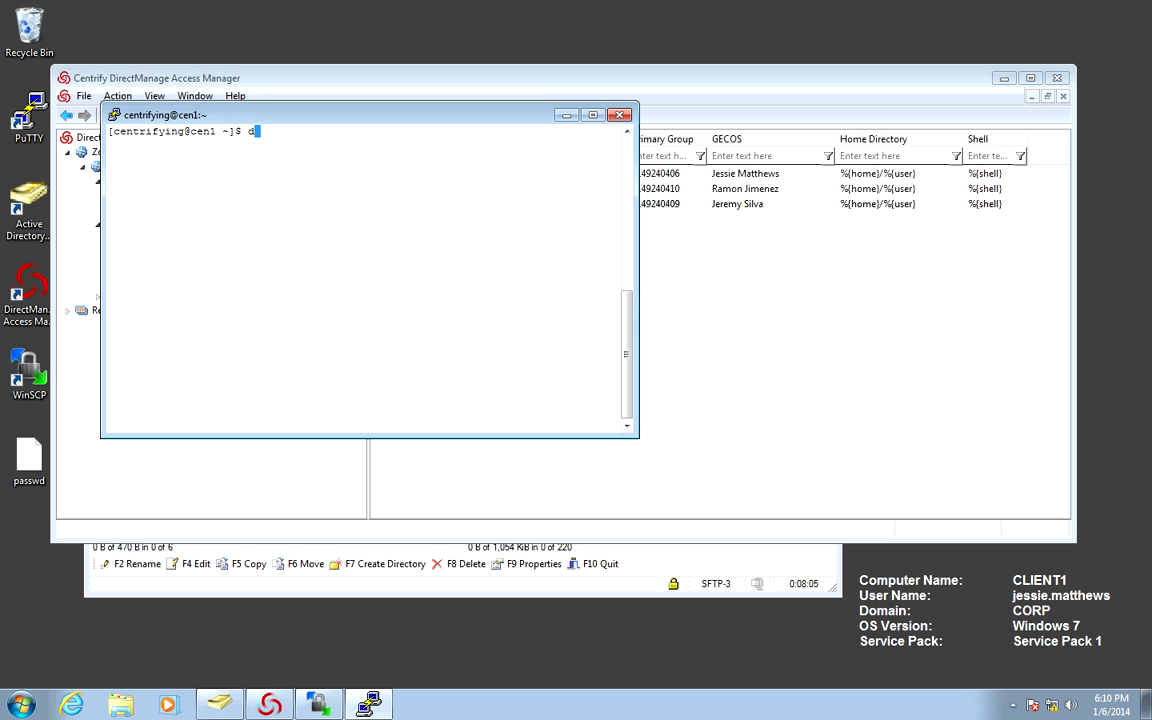
{"action": "type", "text": "sudo /usr"}
{"action": "key", "text": "BackSpace"}
{"action": "key", "text": "BackSpace"}
{"action": "type", "text": "rs"}
{"action": "key", "text": "BackSpace"}
{"action": "key", "text": "BackSpace"}
{"action": "type", "text": "sr/share/ce"}
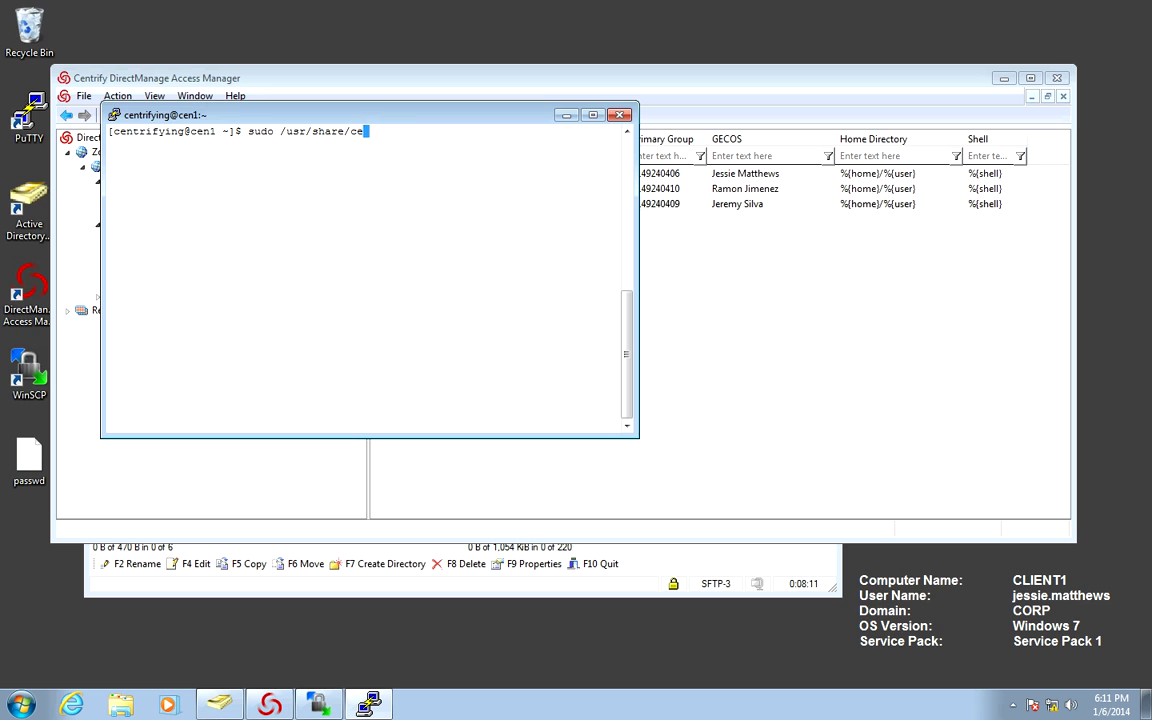
{"action": "type", "text": "ntrifydc/bin/adfixid"}
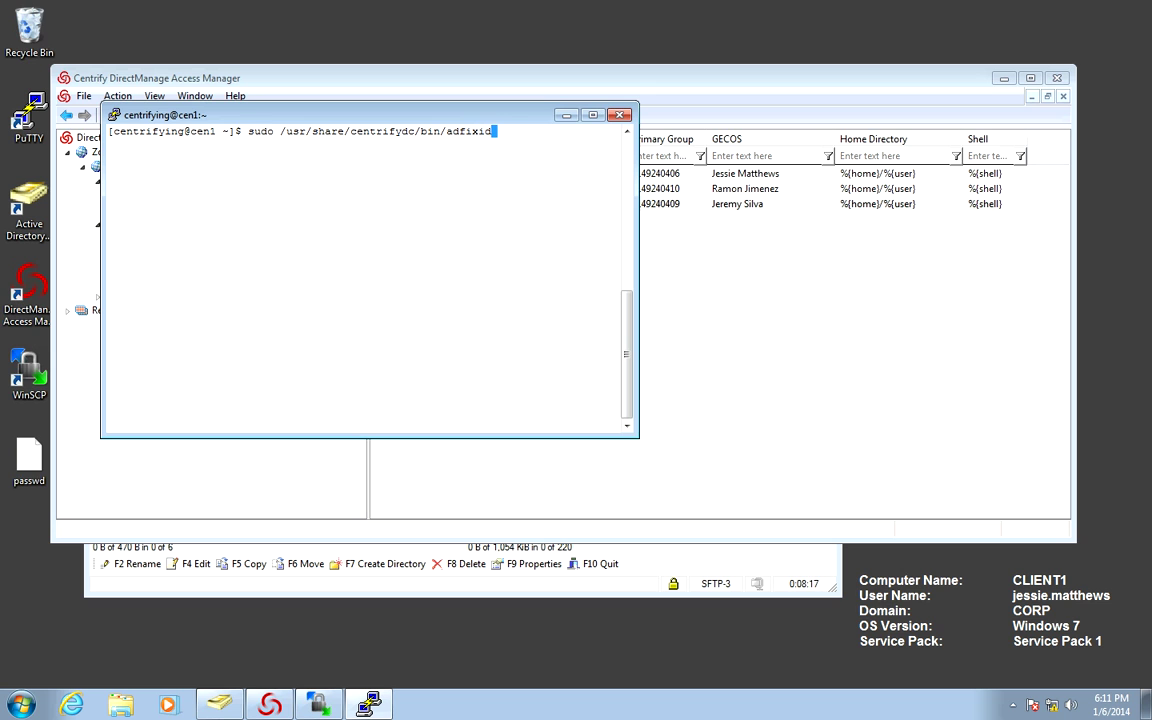
{"action": "type", "text": " -c V /"}
{"action": "key", "text": "BackSpace"}
{"action": "key", "text": "BackSpace"}
{"action": "key", "text": "BackSpace"}
{"action": "key", "text": "BackSpace"}
{"action": "type", "text": "-v"}
{"action": "key", "text": "BackSpace"}
{"action": "type", "text": "V /home"}
{"action": "key", "text": "Return"}
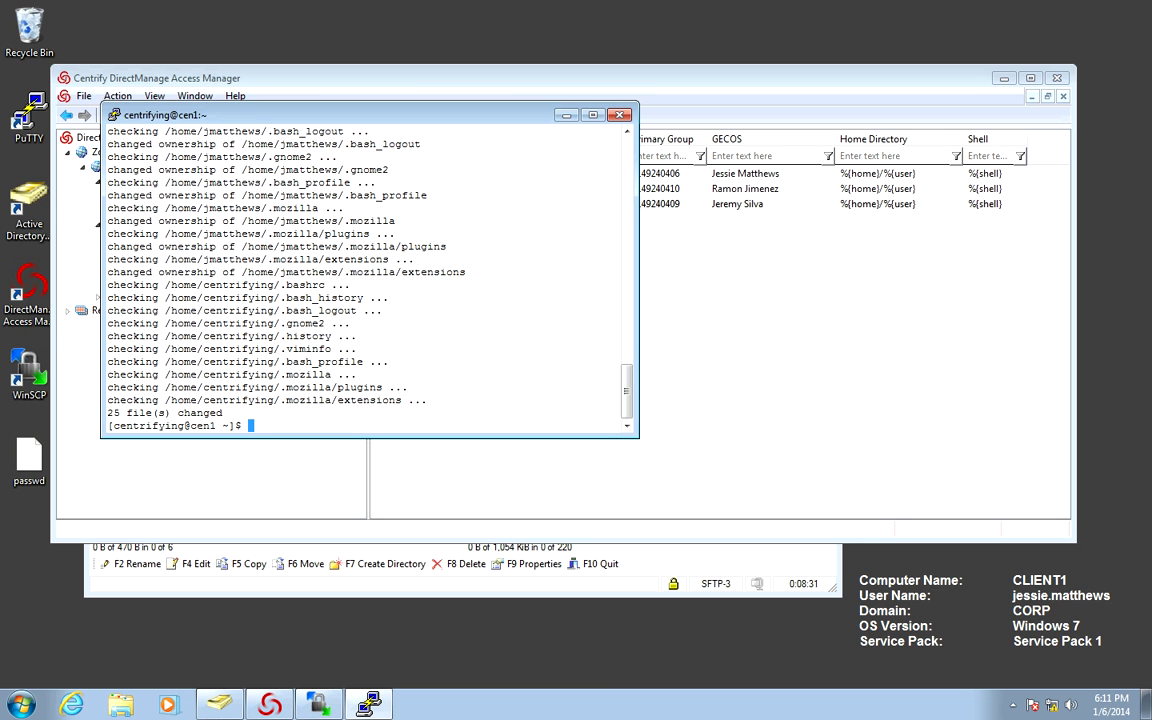
{"action": "scroll", "coordinate": [370, 275], "scroll_direction": "up", "scroll_amount": 15}
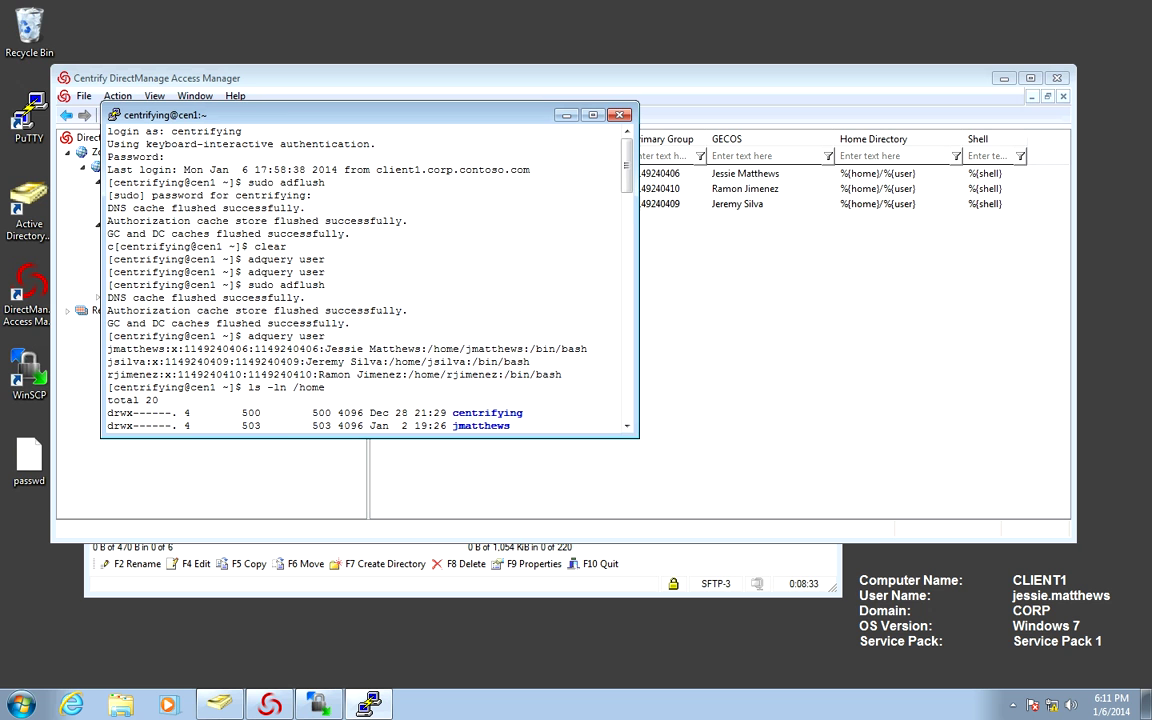
{"action": "scroll", "coordinate": [370, 275], "scroll_direction": "down", "scroll_amount": 20}
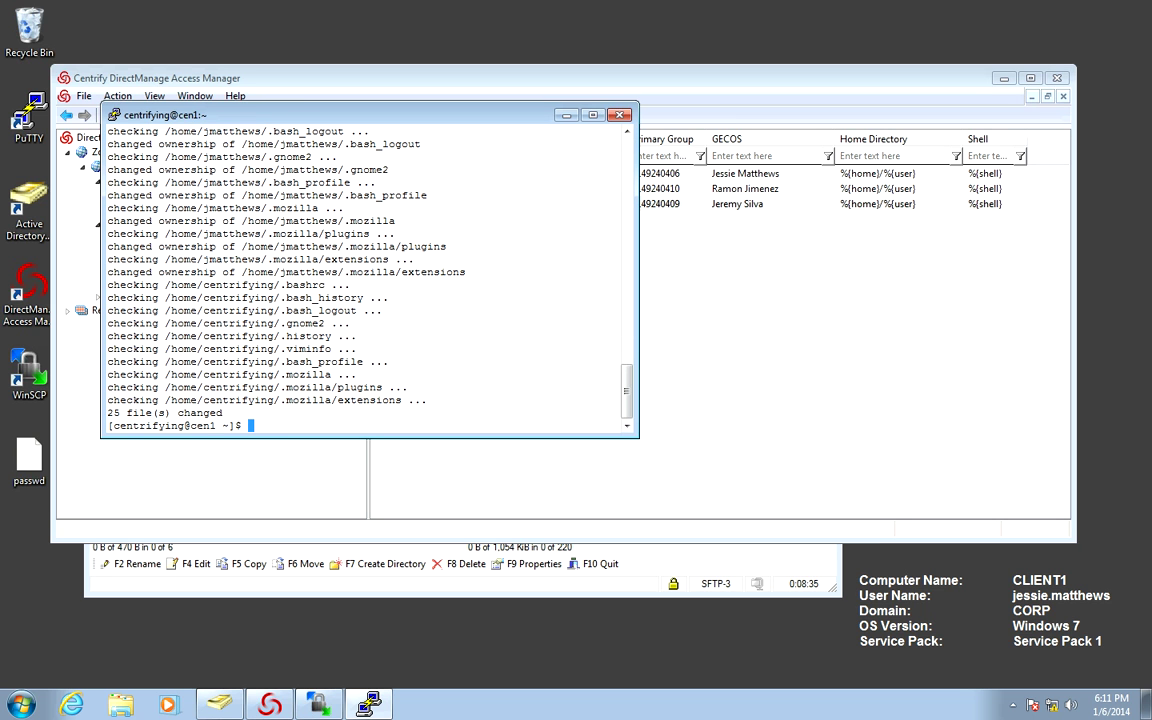
List /home with numeric owners (ls -ln /home) to confirm folders now carry AD UIDs.
{"action": "type", "text": "clear"}
{"action": "key", "text": "Return"}
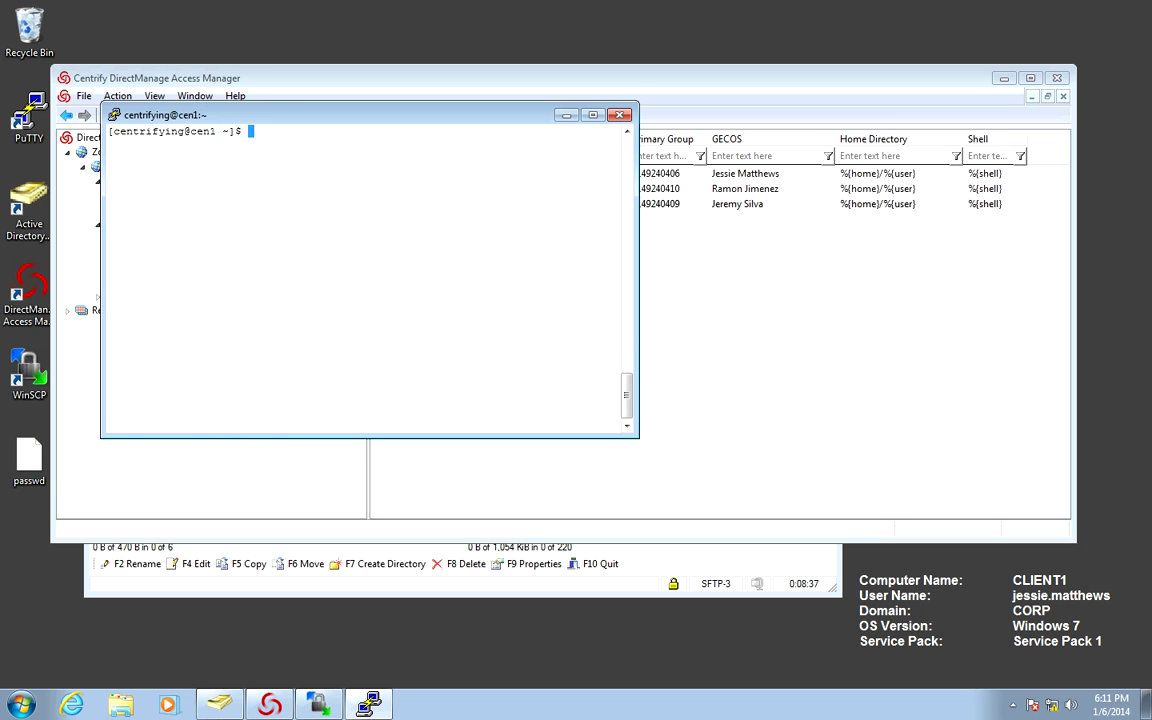
{"action": "type", "text": "sudo /usr/share/centrifydc/bin/adfixid -c -V /home"}
{"action": "key", "text": "Up"}
{"action": "key", "text": "Up"}
{"action": "key", "text": "Return"}
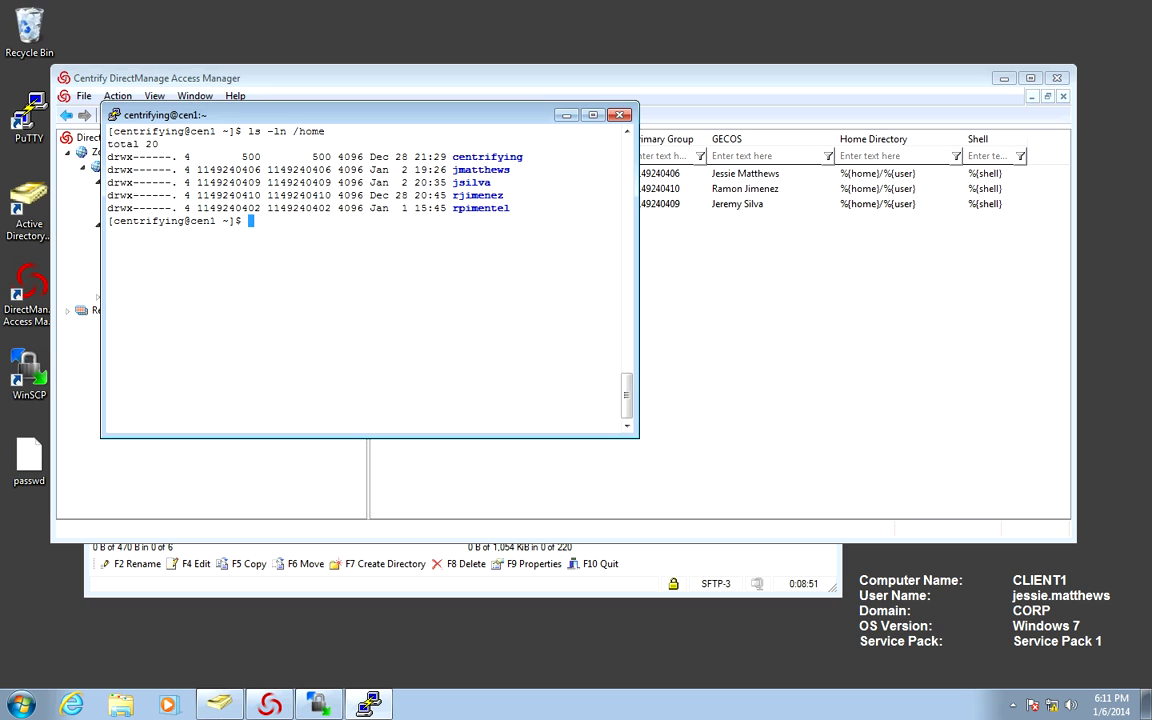
Run adrmlocal -c and answer Yes to delete all three duplicate local accounts.
{"action": "key", "text": "Up"}
{"action": "key", "text": "Up"}
{"action": "key", "text": "Up"}
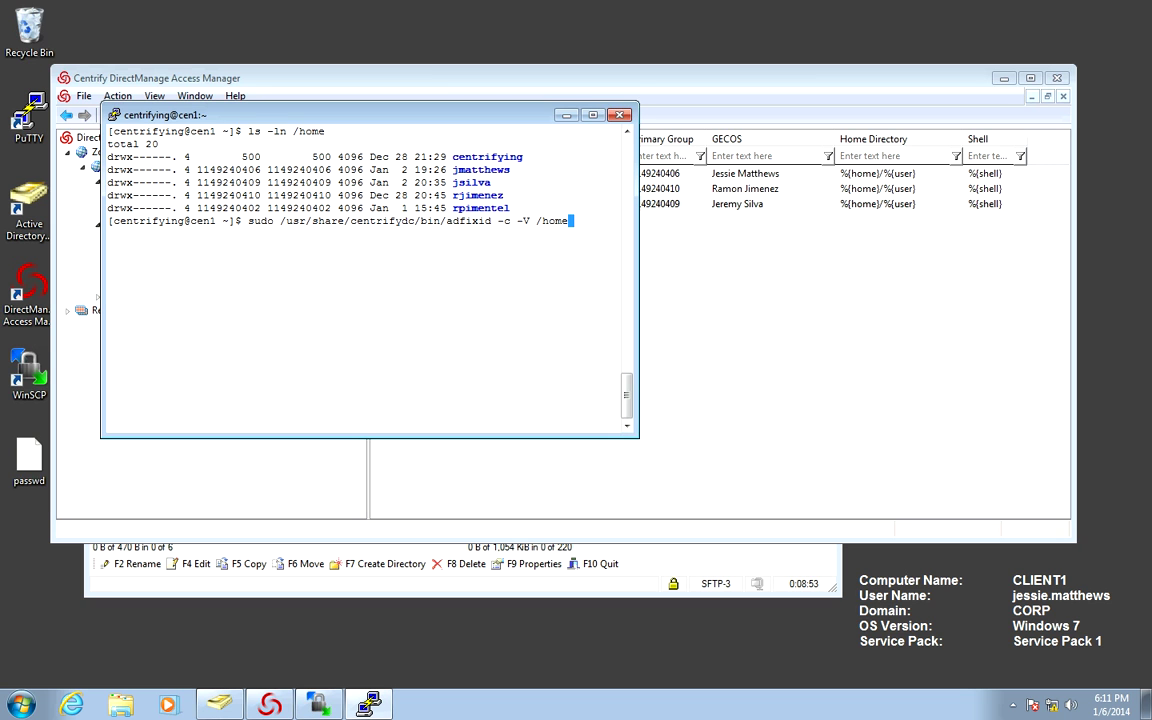
{"action": "key", "text": "BackSpace"}
{"action": "key", "text": "BackSpace"}
{"action": "key", "text": "BackSpace"}
{"action": "key", "text": "BackSpace"}
{"action": "key", "text": "BackSpace"}
{"action": "key", "text": "BackSpace"}
{"action": "key", "text": "BackSpace"}
{"action": "key", "text": "BackSpace"}
{"action": "key", "text": "BackSpace"}
{"action": "key", "text": "BackSpace"}
{"action": "key", "text": "BackSpace"}
{"action": "key", "text": "BackSpace"}
{"action": "key", "text": "BackSpace"}
{"action": "key", "text": "BackSpace"}
{"action": "key", "text": "BackSpace"}
{"action": "key", "text": "BackSpace"}
{"action": "key", "text": "BackSpace"}
{"action": "type", "text": "rmlocal -c"}
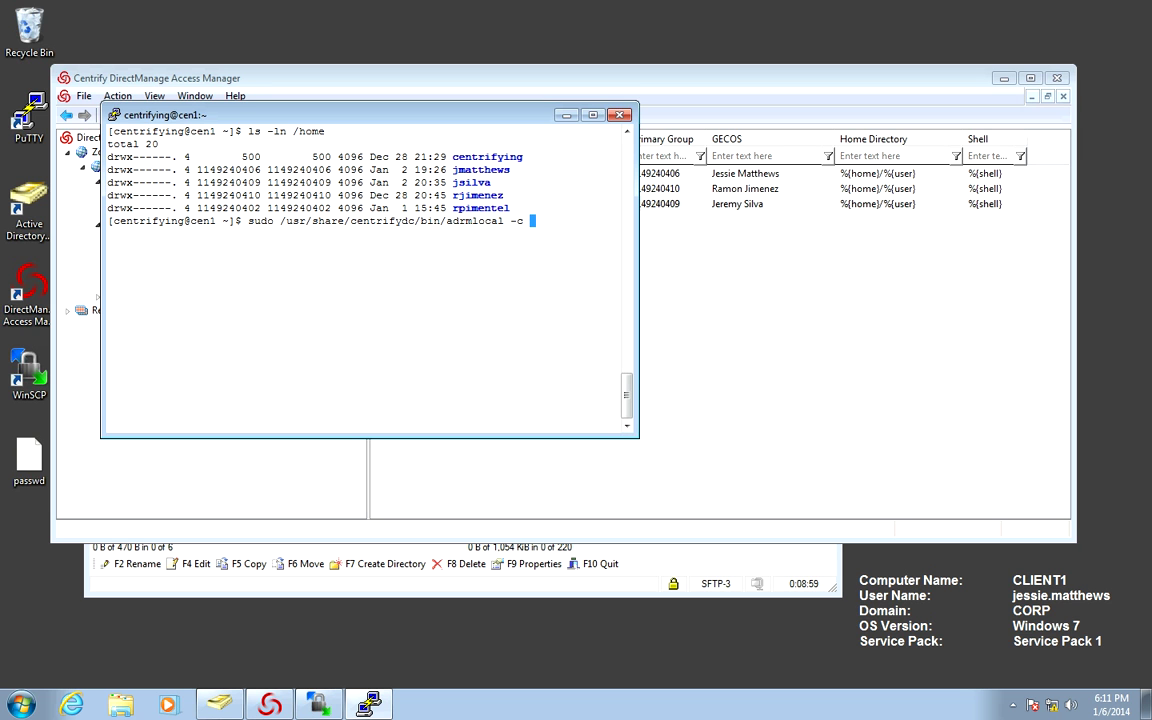
{"action": "key", "text": "Return"}
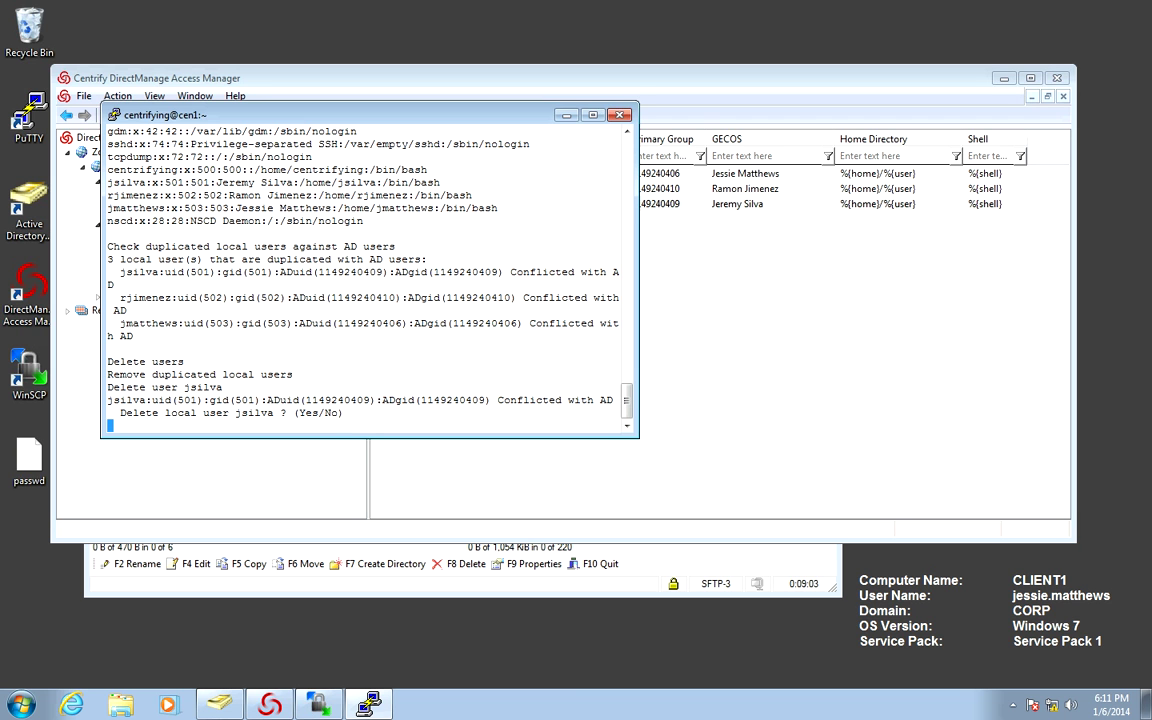
{"action": "type", "text": "Yes"}
{"action": "key", "text": "Return"}
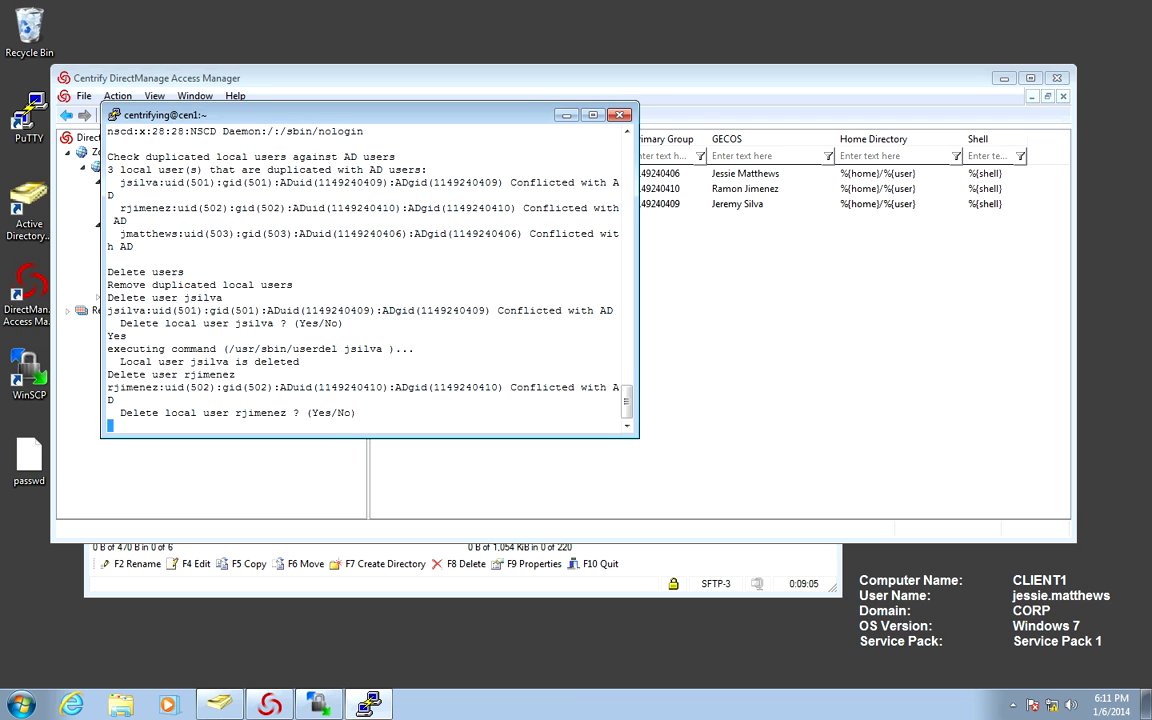
{"action": "type", "text": "Yes"}
{"action": "key", "text": "Return"}
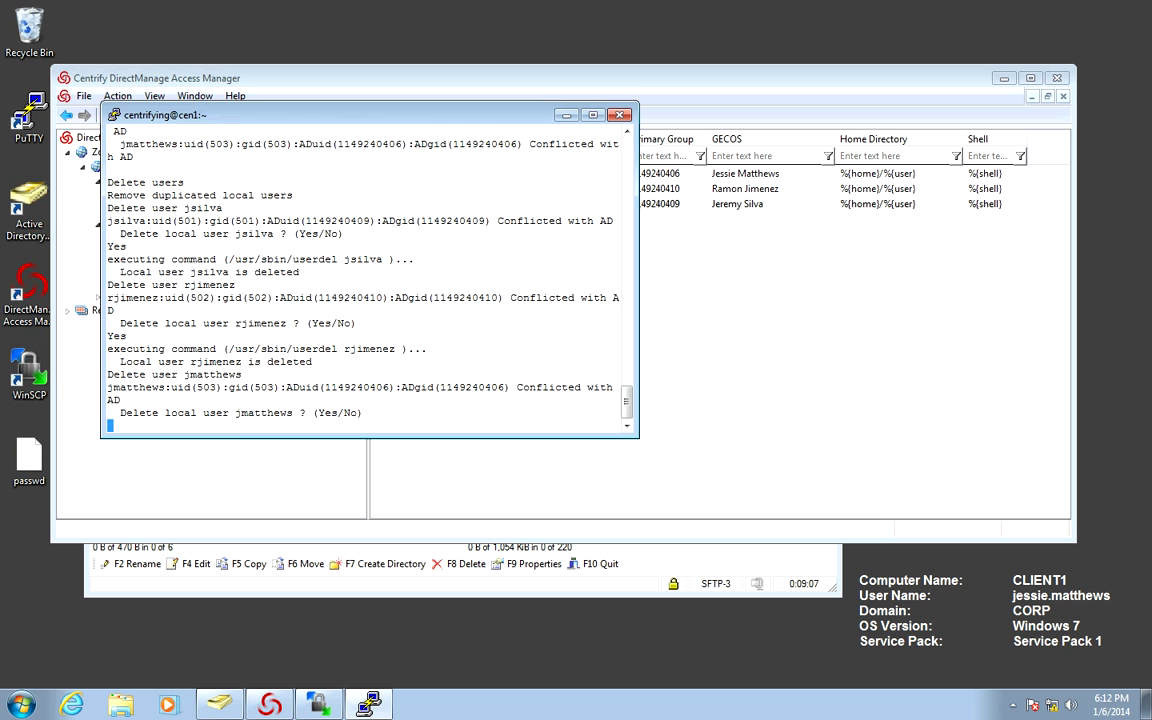
{"action": "type", "text": "Yes"}
{"action": "key", "text": "Return"}
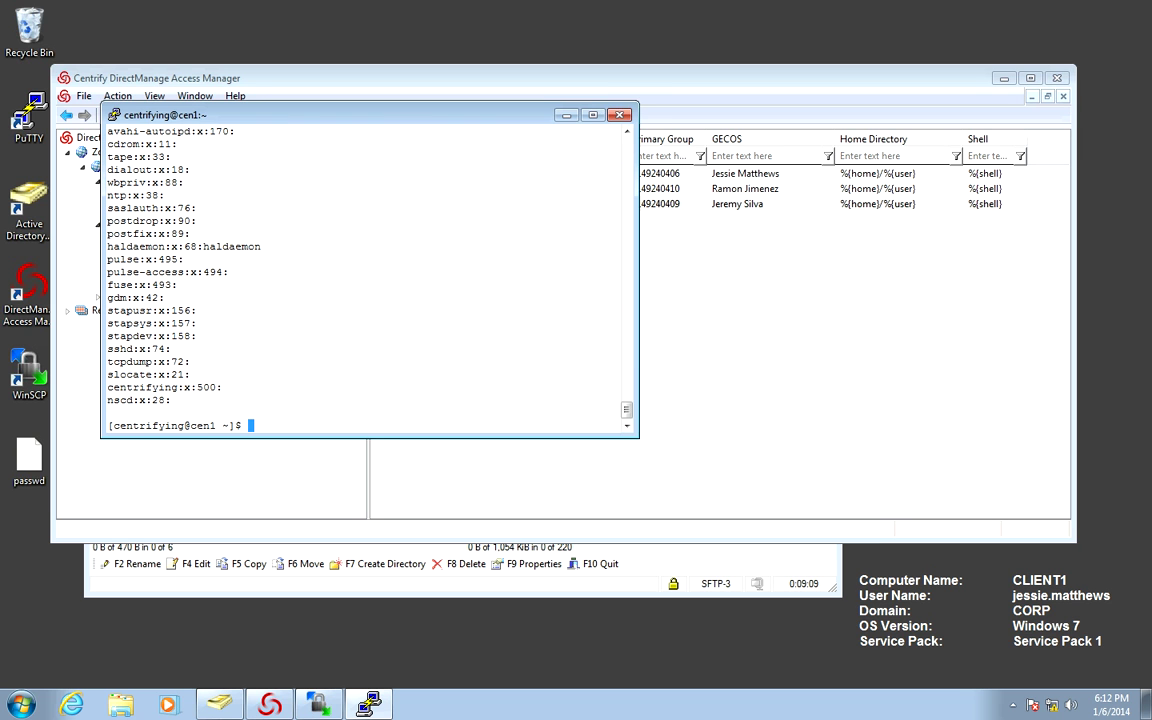
{"action": "type", "text": "clear"}
{"action": "key", "text": "Return"}
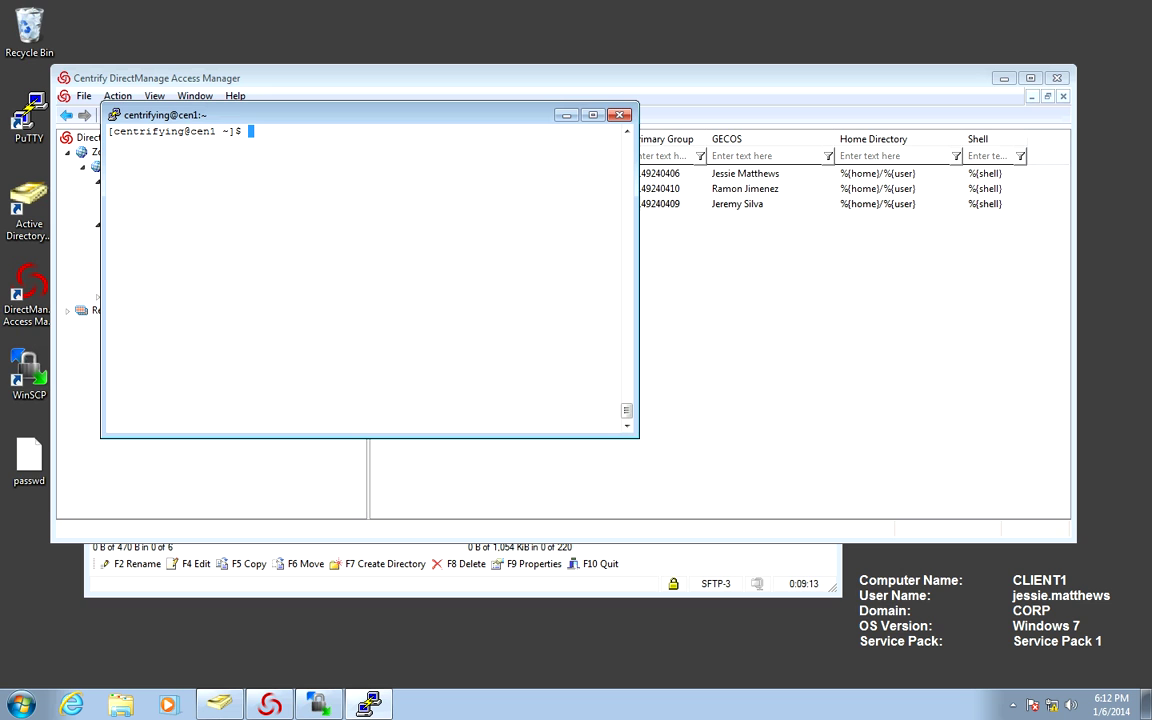
Look up the migrated user with getent passwd, then confirm /etc/passwd holds no local entry for them.
{"action": "type", "text": "getent passwd | grep "}
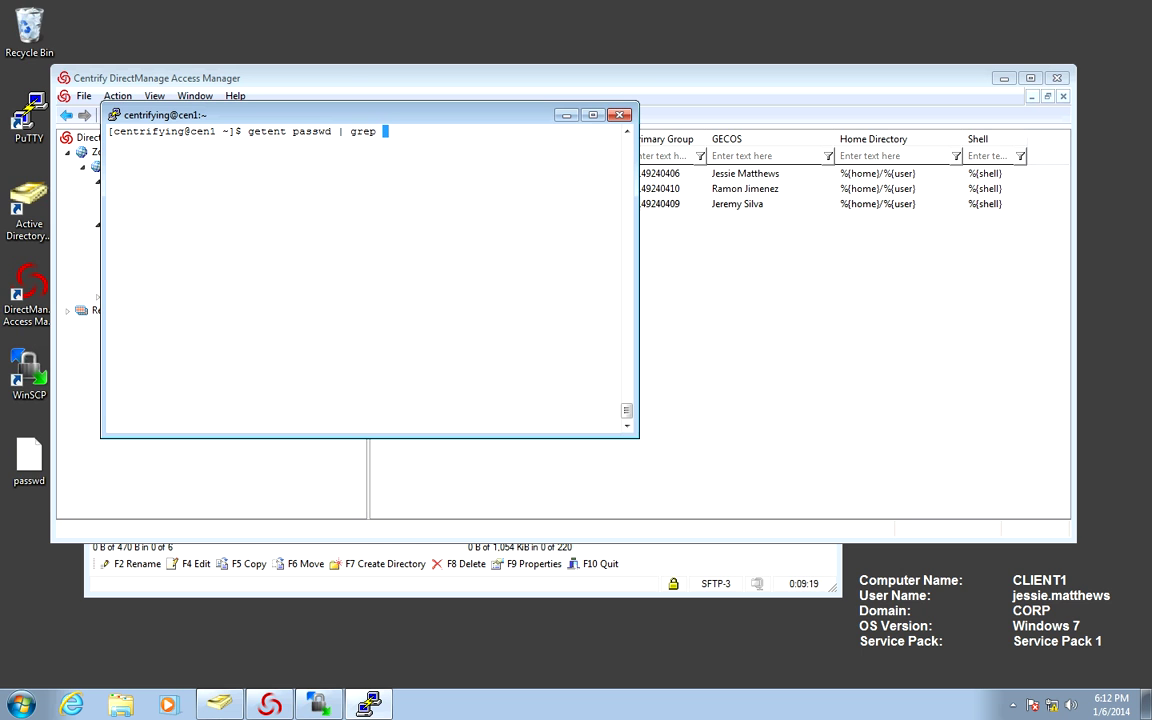
{"action": "key", "text": "Return"}
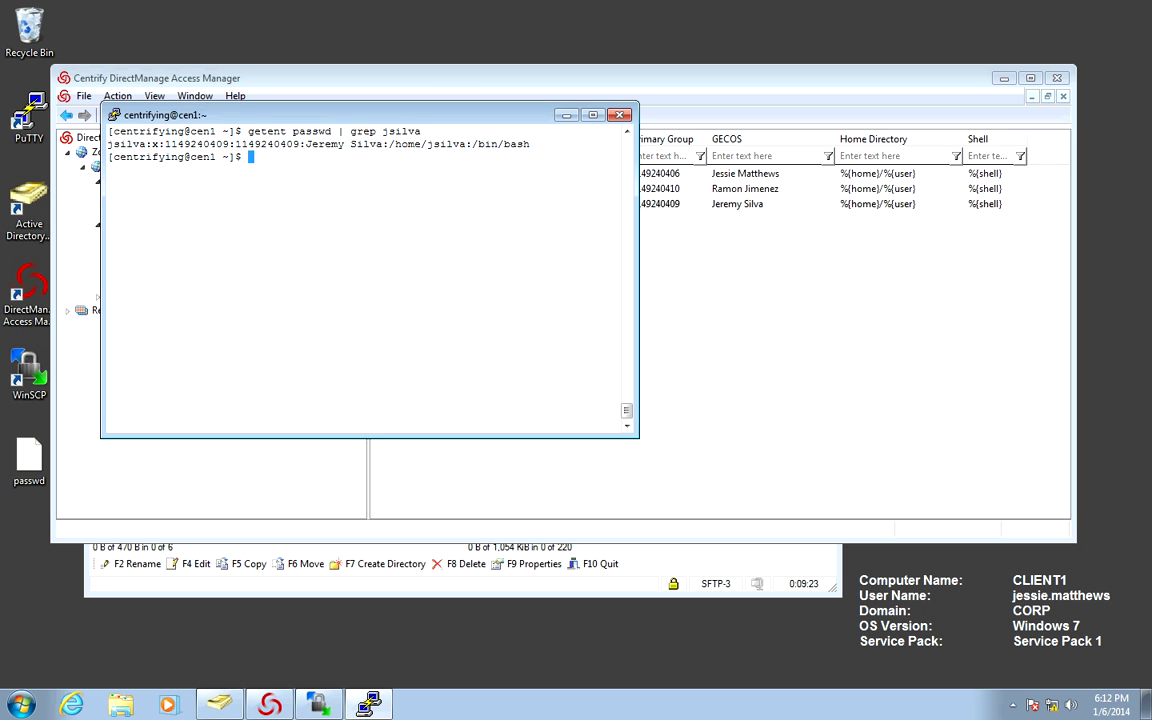
{"action": "key", "text": "Up"}
{"action": "key", "text": "Left"}
{"action": "key", "text": "Left"}
{"action": "key", "text": "Left"}
{"action": "key", "text": "Left"}
{"action": "key", "text": "Left"}
{"action": "key", "text": "Left"}
{"action": "key", "text": "Left"}
{"action": "key", "text": "Left"}
{"action": "key", "text": "Left"}
{"action": "key", "text": "Left"}
{"action": "key", "text": "Left"}
{"action": "key", "text": "Left"}
{"action": "key", "text": "Left"}
{"action": "key", "text": "Left"}
{"action": "key", "text": "Left"}
{"action": "key", "text": "Left"}
{"action": "key", "text": "Left"}
{"action": "key", "text": "Left"}
{"action": "key", "text": "Left"}
{"action": "key", "text": "Left"}
{"action": "key", "text": "Left"}
{"action": "key", "text": "Left"}
{"action": "key", "text": "Left"}
{"action": "key", "text": "Left"}
{"action": "key", "text": "Left"}
{"action": "key", "text": "Left"}
{"action": "key", "text": "Left"}
{"action": "type", "text": "cat /etc"}
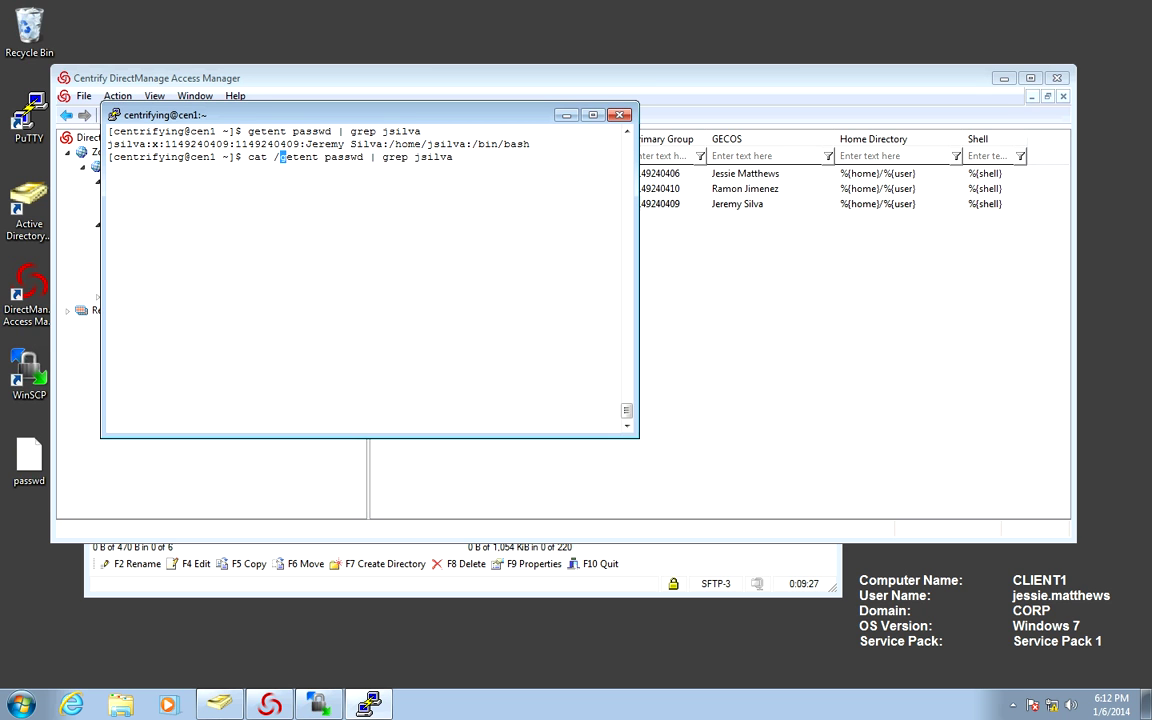
{"action": "type", "text": "/passwd"}
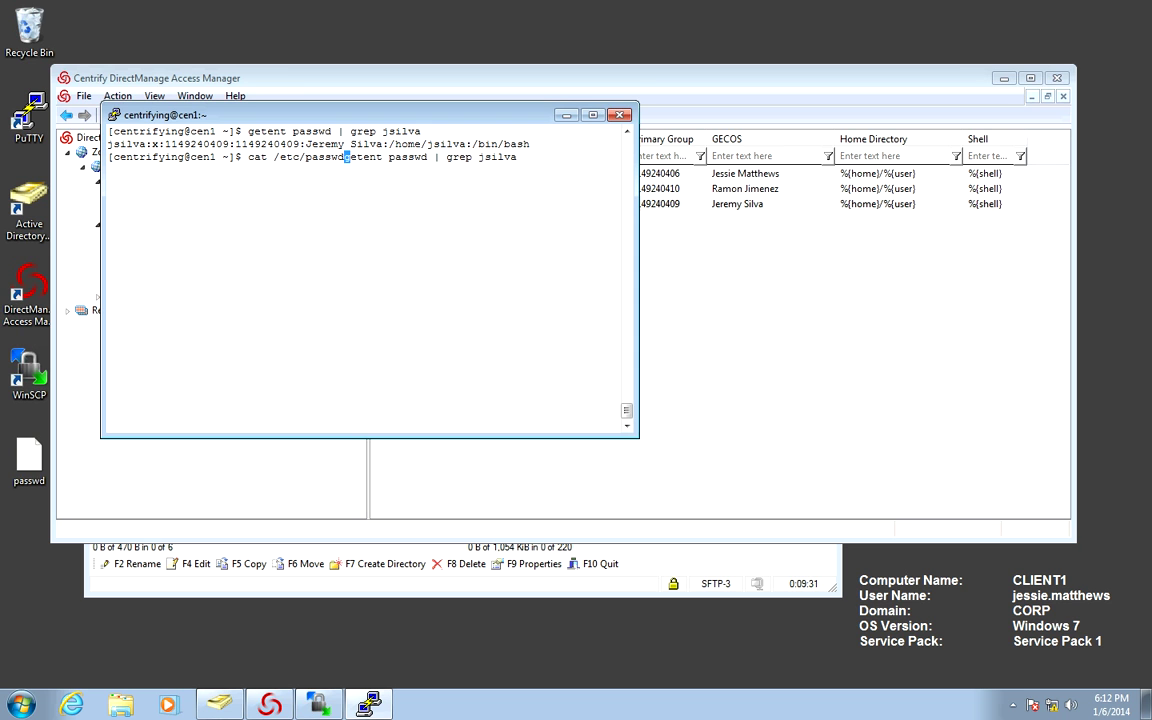
{"action": "key", "text": "Delete"}
{"action": "key", "text": "Delete"}
{"action": "key", "text": "Delete"}
{"action": "key", "text": "Delete"}
{"action": "key", "text": "Delete"}
{"action": "key", "text": "Delete"}
{"action": "key", "text": "Delete"}
{"action": "key", "text": "Delete"}
{"action": "key", "text": "Delete"}
{"action": "key", "text": "Delete"}
{"action": "key", "text": "Delete"}
{"action": "key", "text": "Delete"}
{"action": "key", "text": "Delete"}
{"action": "key", "text": "Return"}
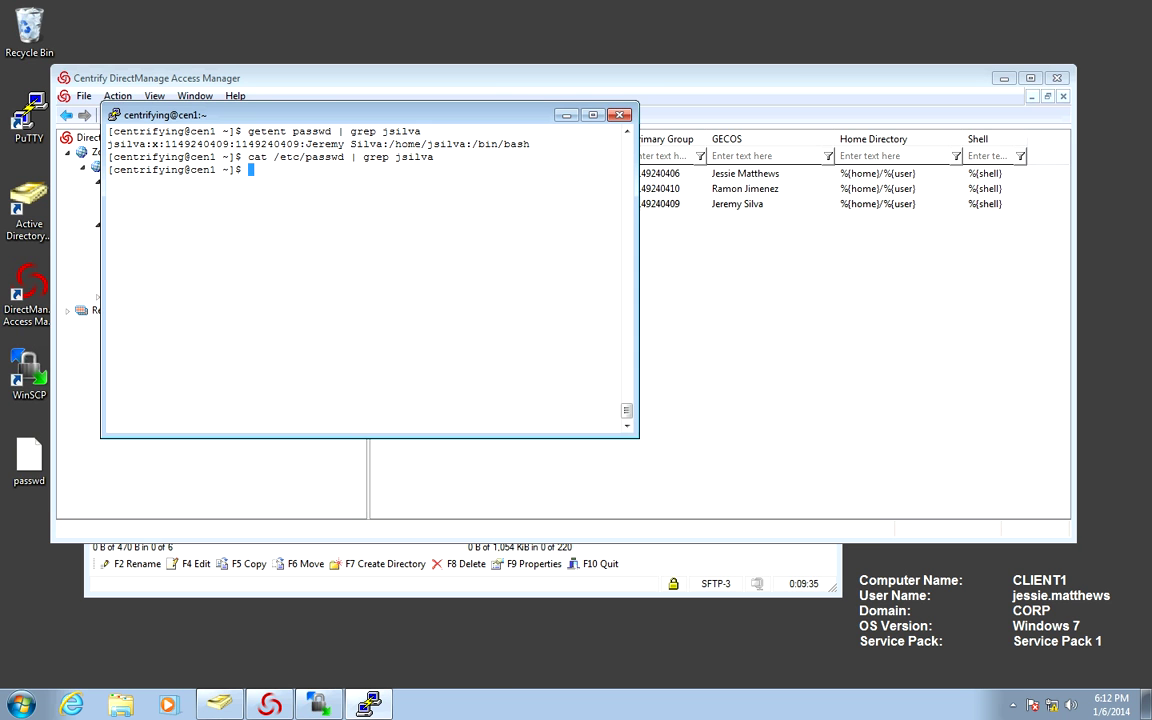
Duplicate the PuTTY session and log in as the first AD user with their password.
{"action": "key", "text": "alt+space"}
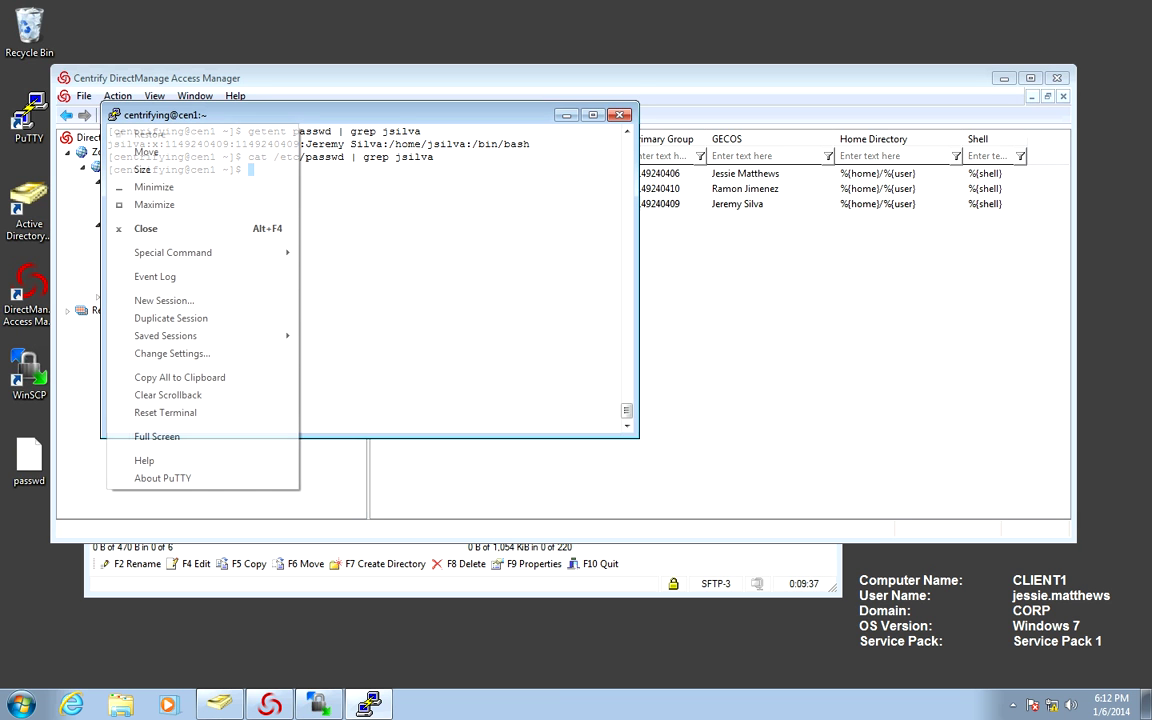
{"action": "key", "text": "Down"}
{"action": "key", "text": "Down"}
{"action": "key", "text": "Down"}
{"action": "key", "text": "Down"}
{"action": "key", "text": "Down"}
{"action": "key", "text": "Down"}
{"action": "key", "text": "Down"}
{"action": "key", "text": "Down"}
{"action": "key", "text": "Down"}
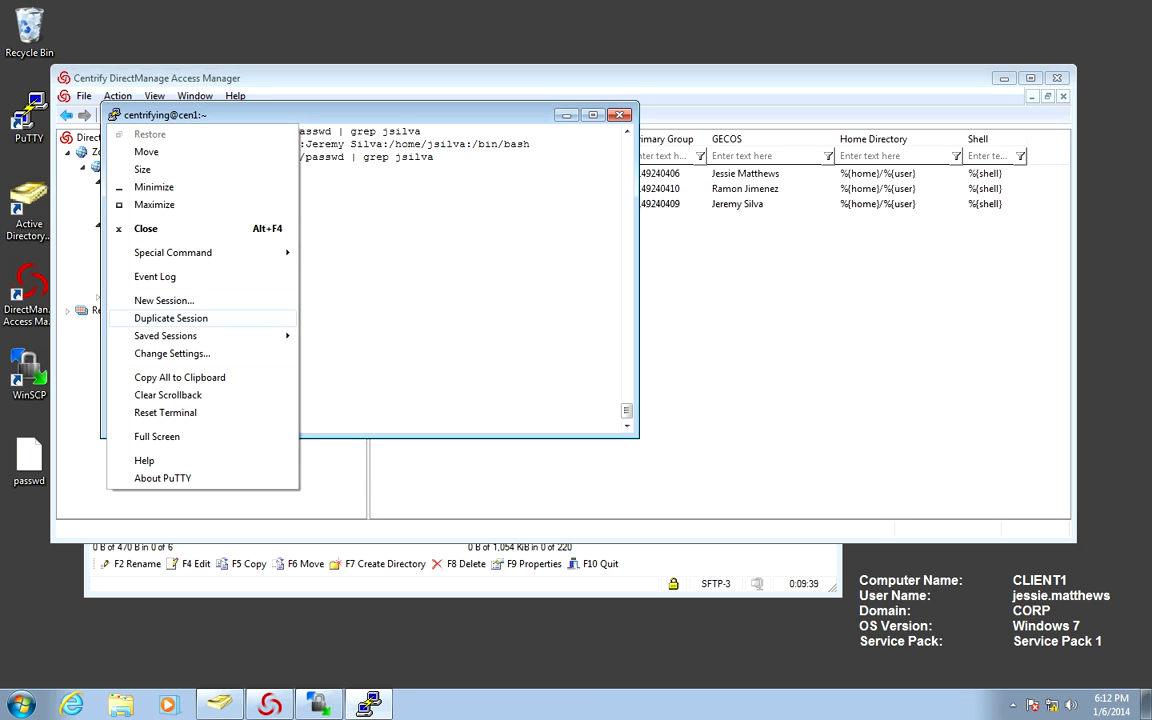
{"action": "key", "text": "Return"}
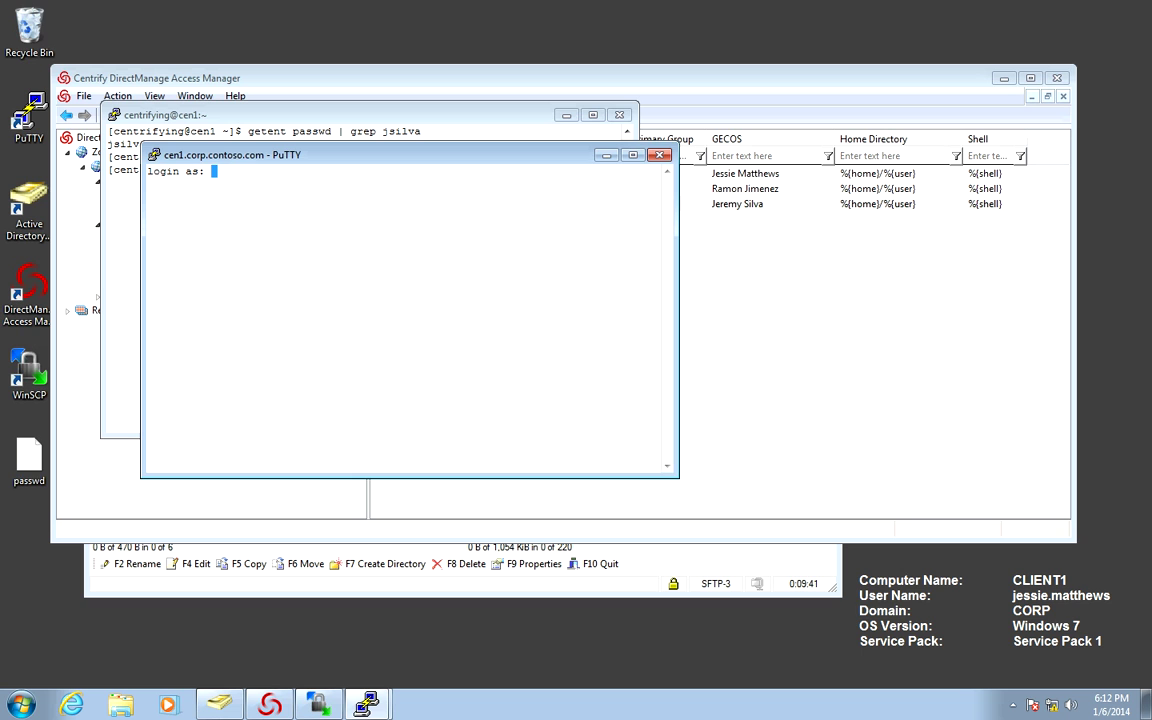
{"action": "key", "text": "Return"}
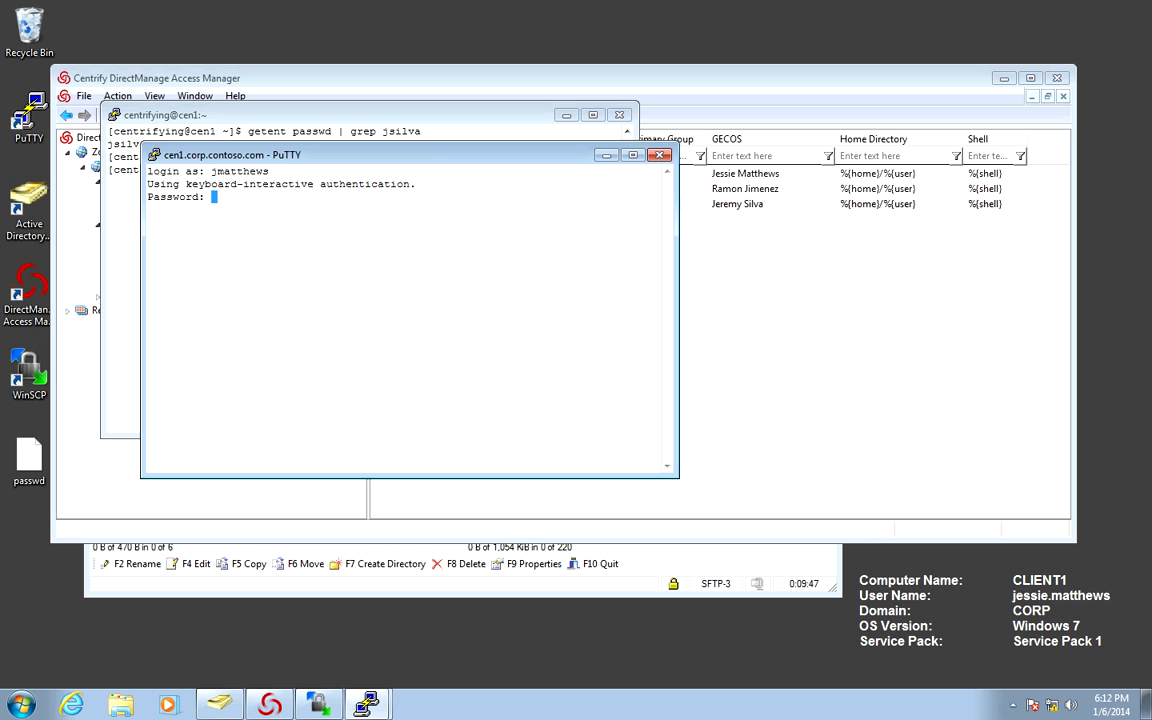
{"action": "key", "text": "Return"}
Check the AD user's ids, home path and file ownership with id, pwd, ls -ln and ls -lna.
{"action": "type", "text": "clear"}
{"action": "key", "text": "Return"}
{"action": "type", "text": "id"}
{"action": "key", "text": "Return"}
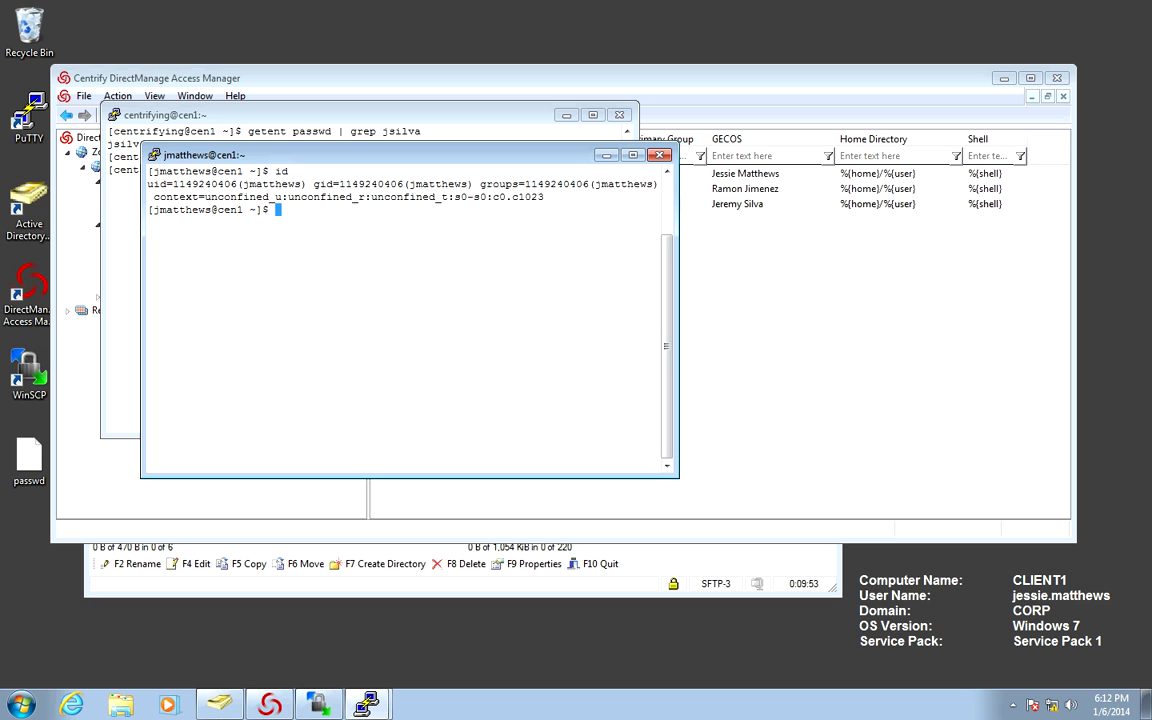
{"action": "type", "text": "pwd"}
{"action": "key", "text": "Return"}
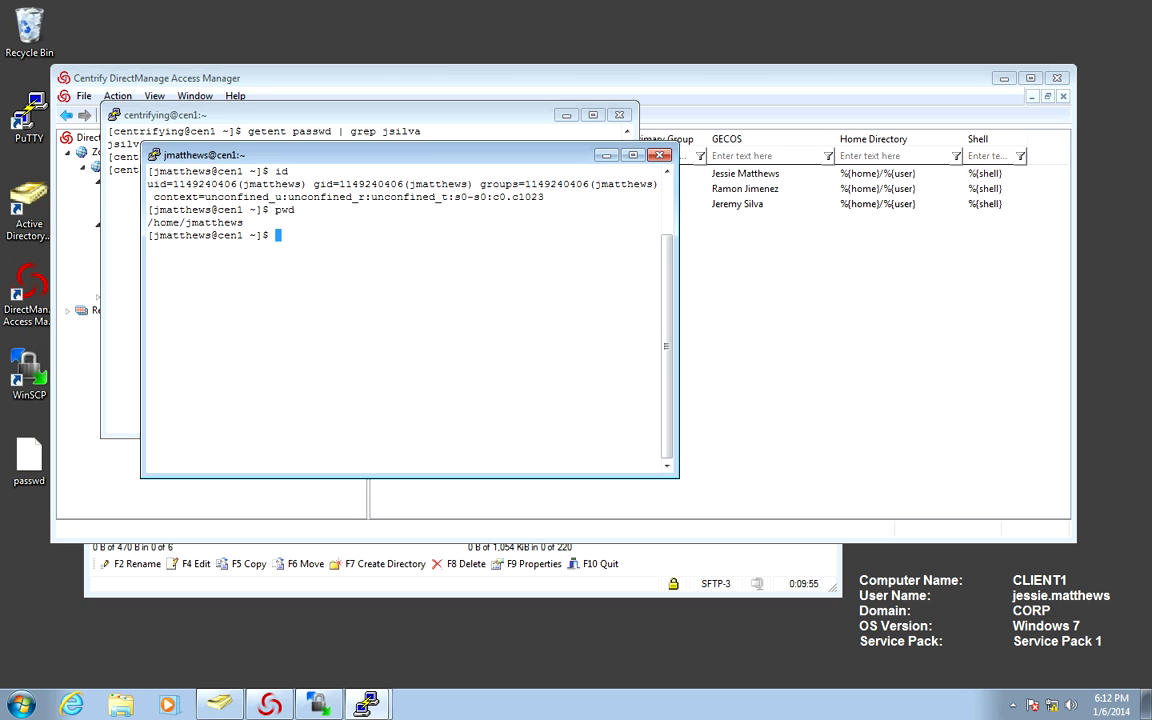
{"action": "type", "text": "ls -l"}
{"action": "type", "text": "n"}
{"action": "key", "text": "Return"}
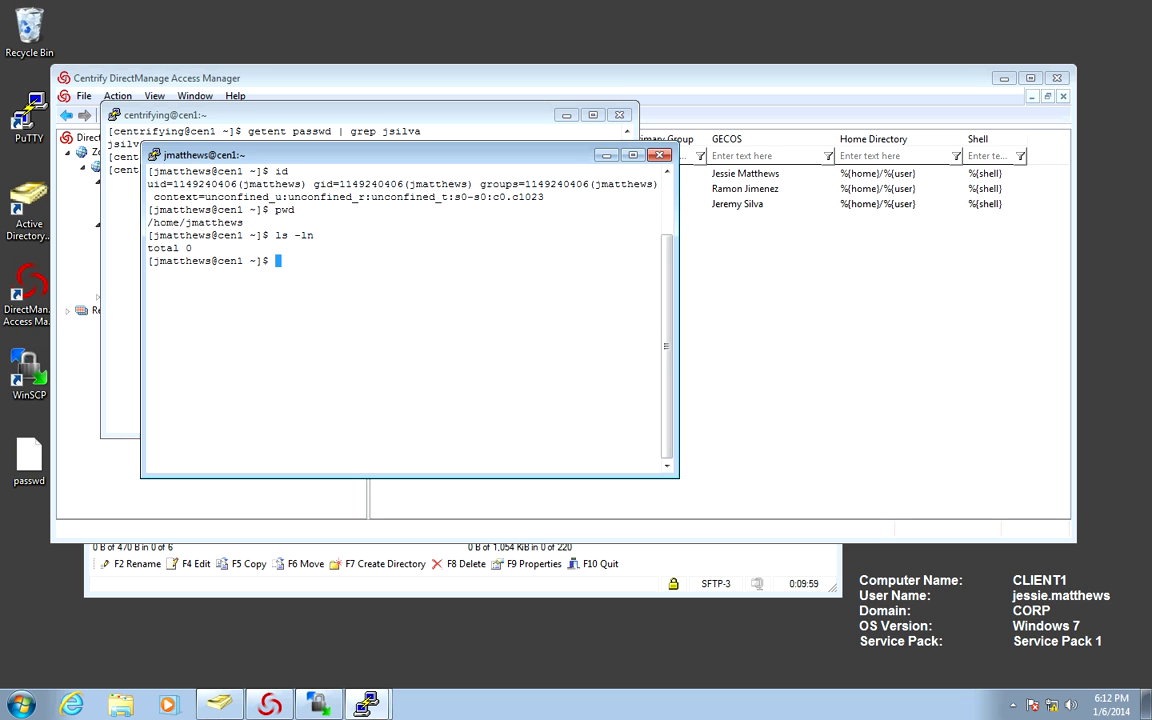
{"action": "key", "text": "Up"}
{"action": "type", "text": "a"}
{"action": "key", "text": "Return"}
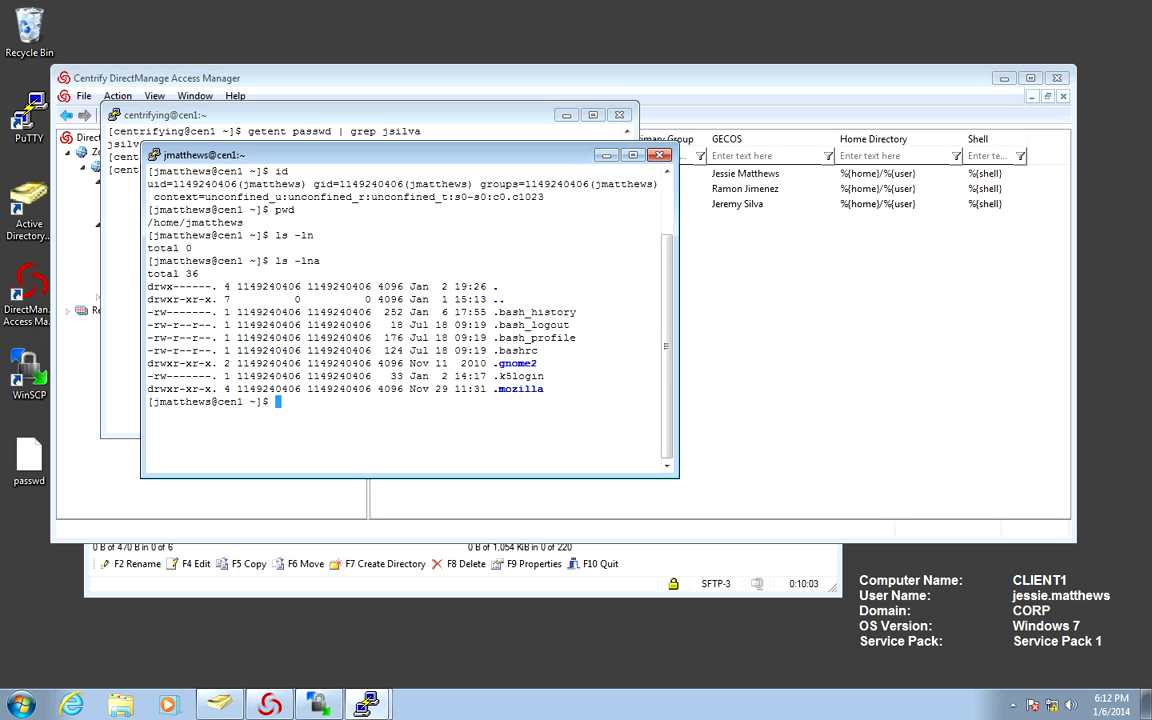